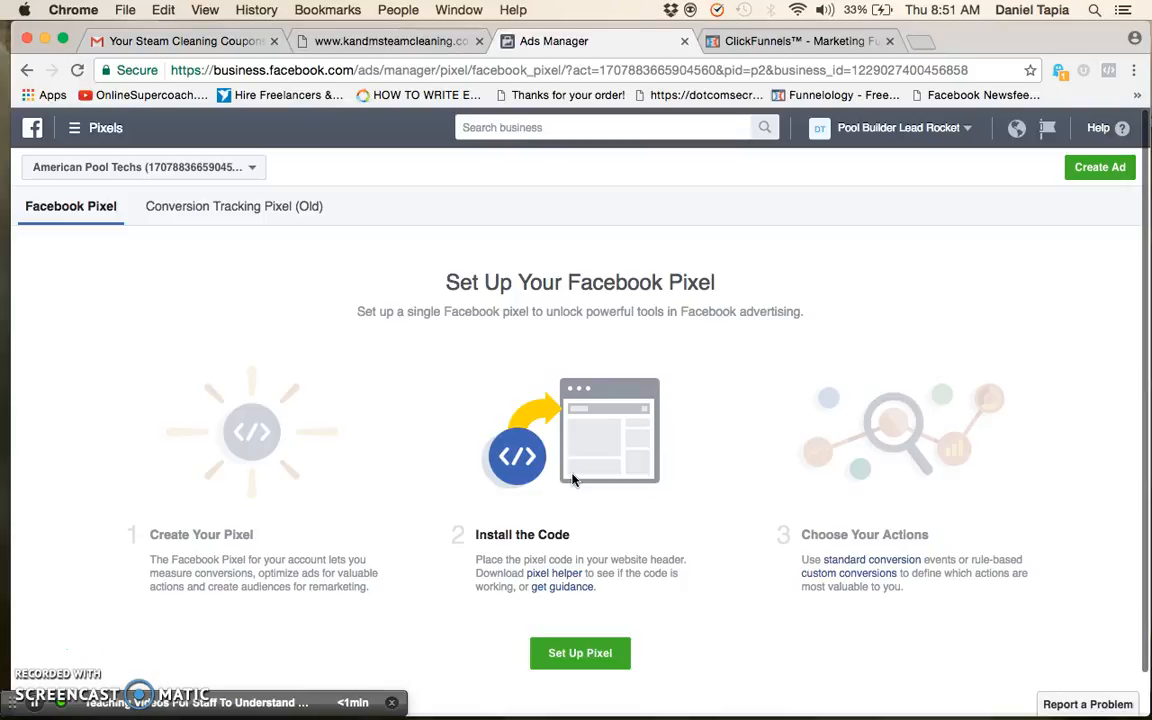
click(616, 656)
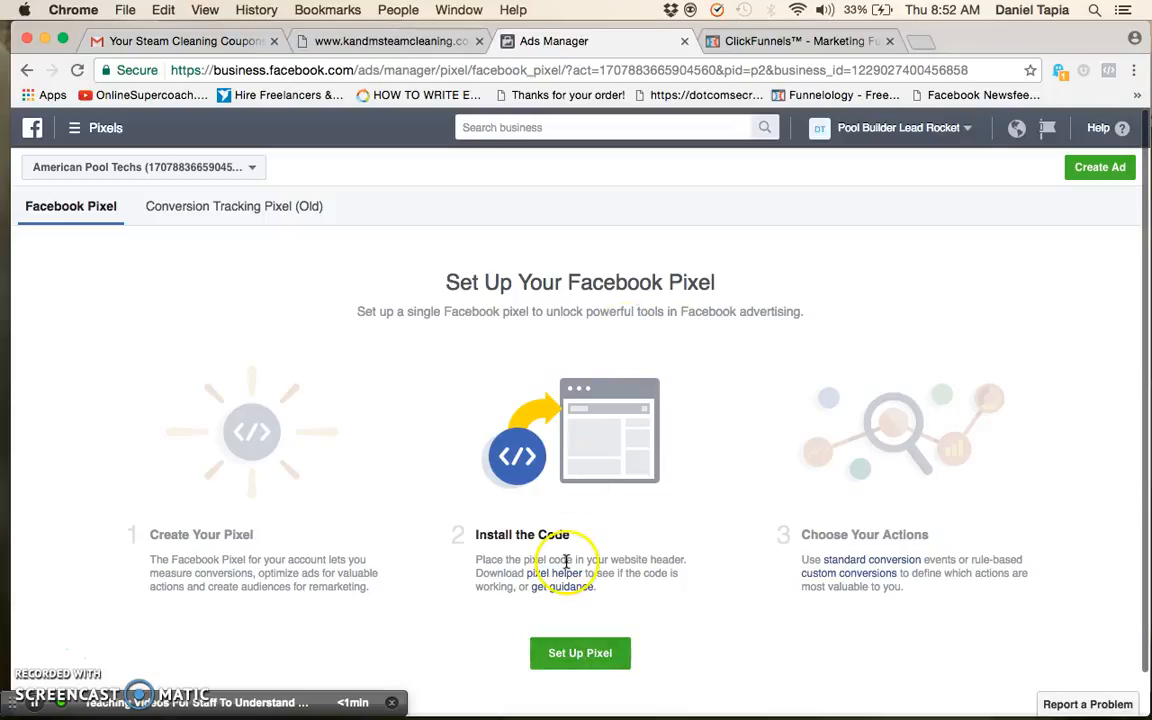
scroll(568, 584, down, 1)
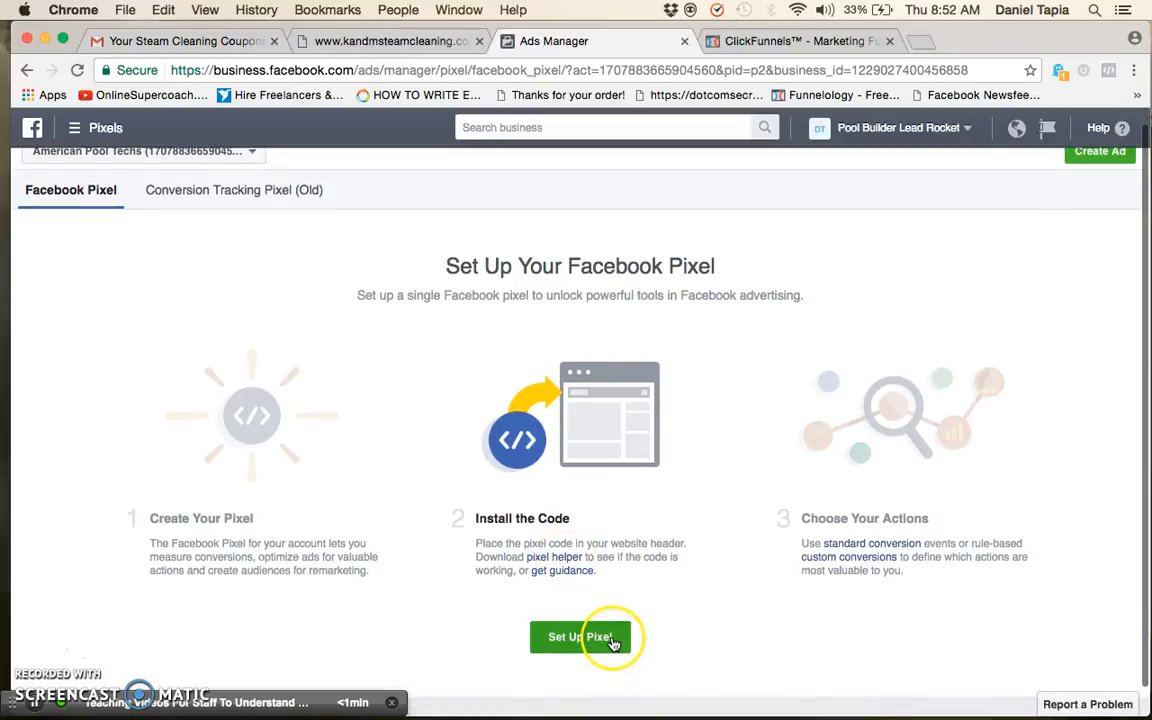
scroll(265, 453, up, 1)
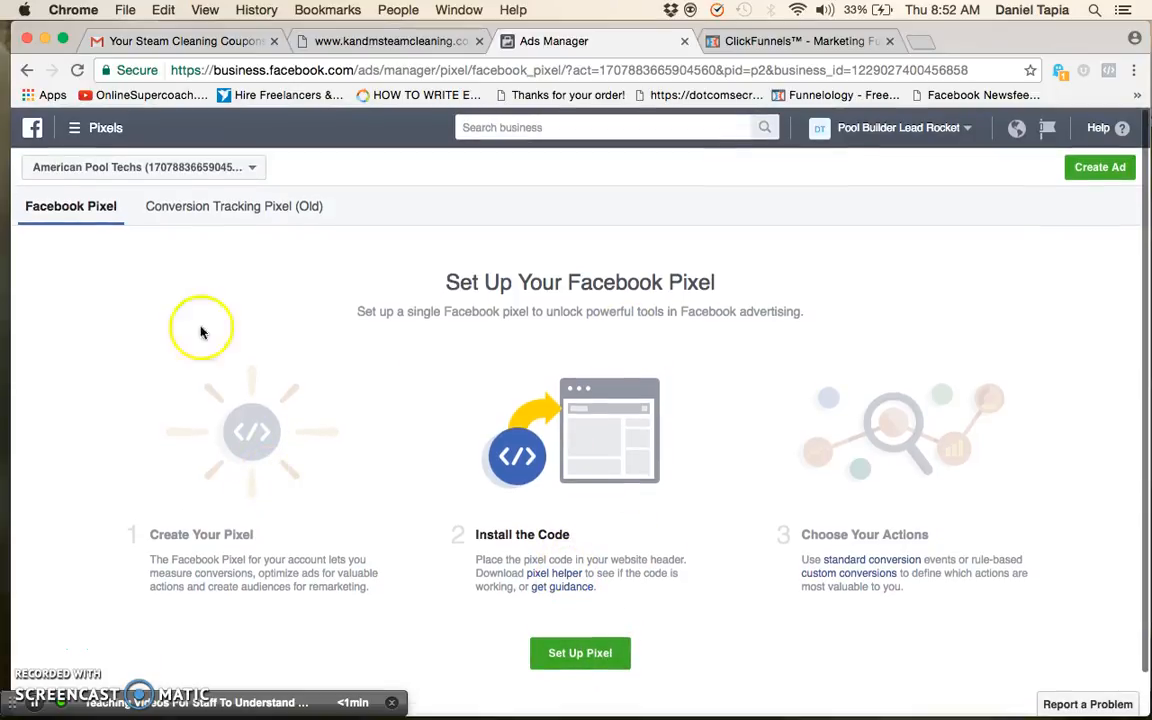
Open the Pixels page from the frequently used business tools
click(80, 127)
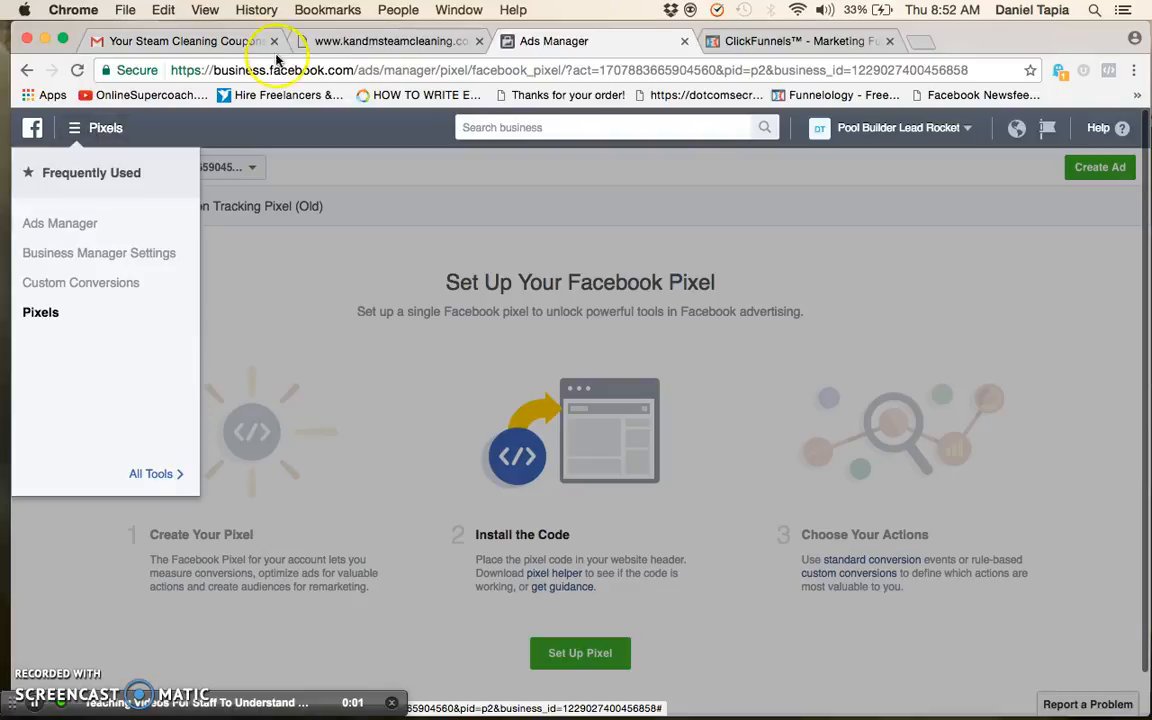
drag(356, 71, 214, 75)
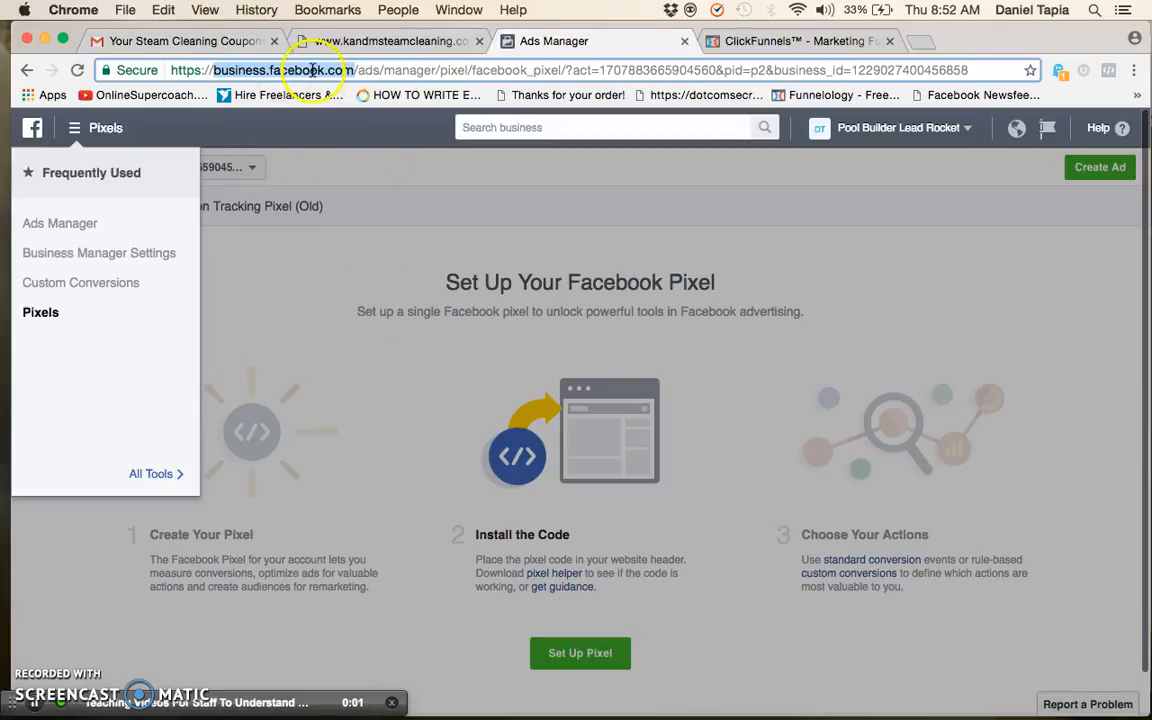
click(55, 326)
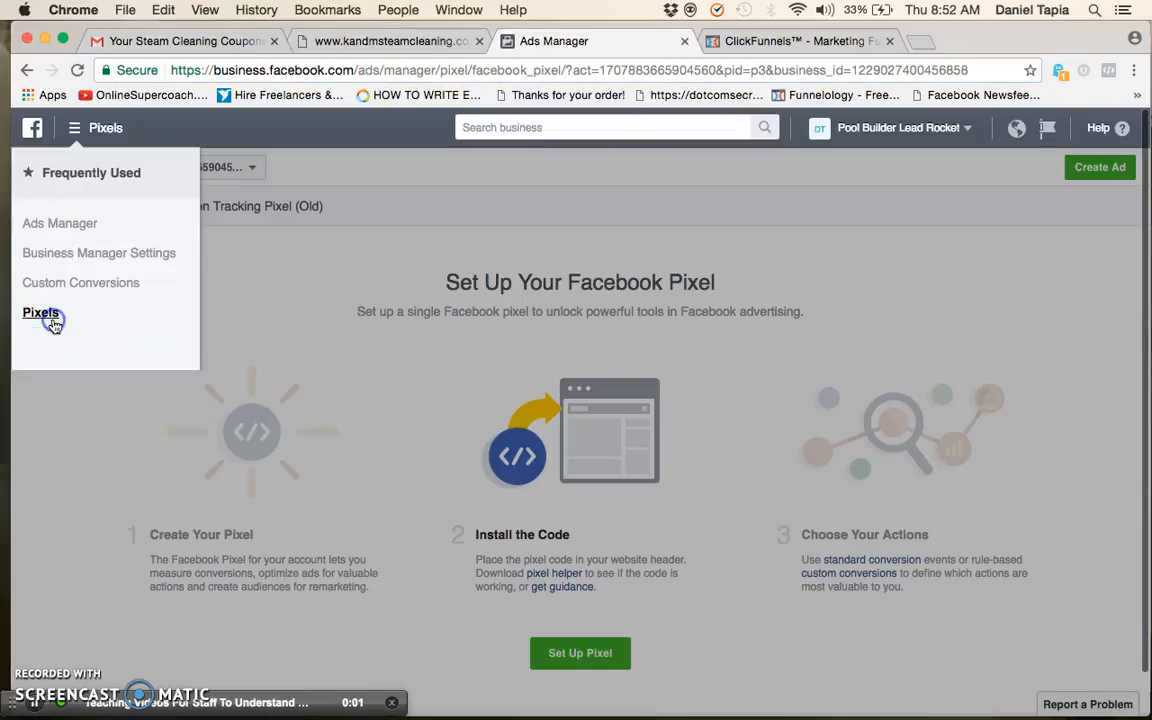
scroll(272, 488, down, 1)
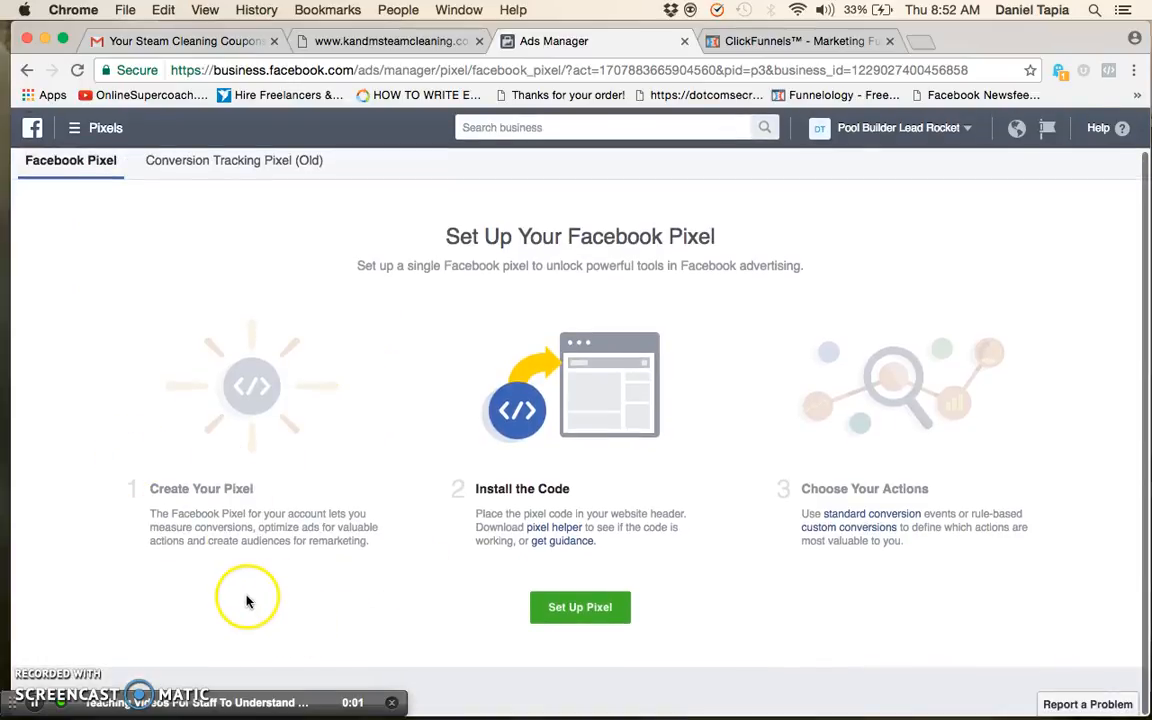
scroll(237, 357, up, 1)
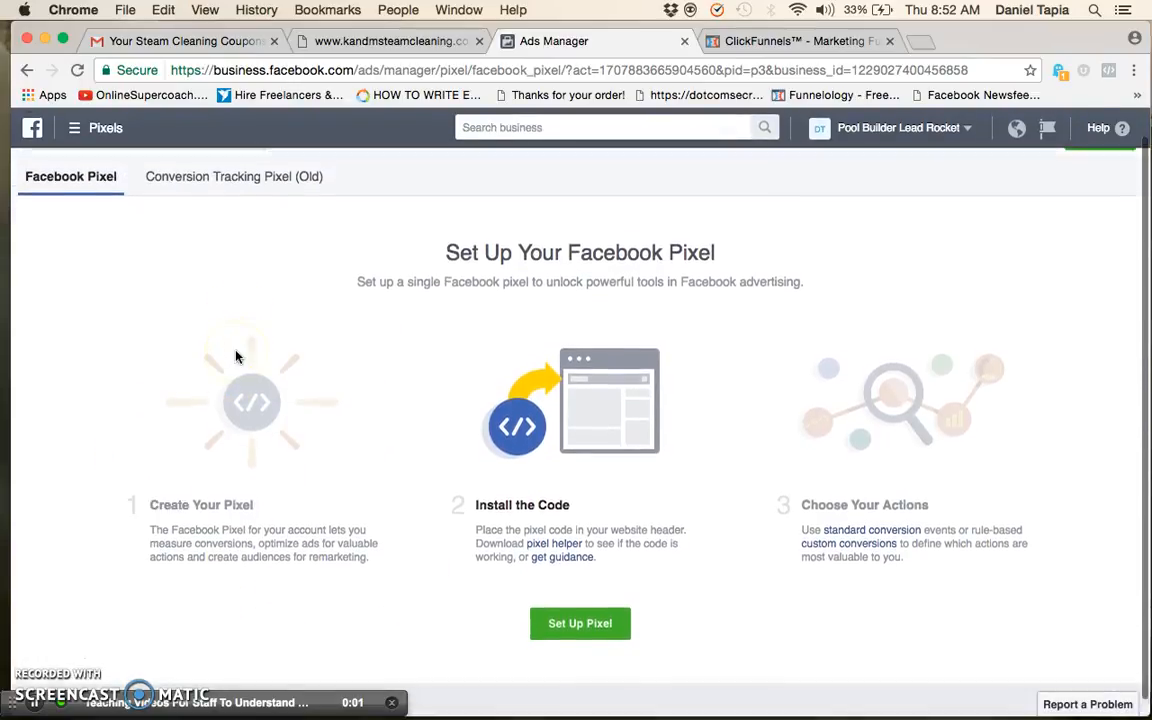
Start the Facebook pixel setup and choose Copy and Paste the Code as the installation method
scroll(197, 366, down, 1)
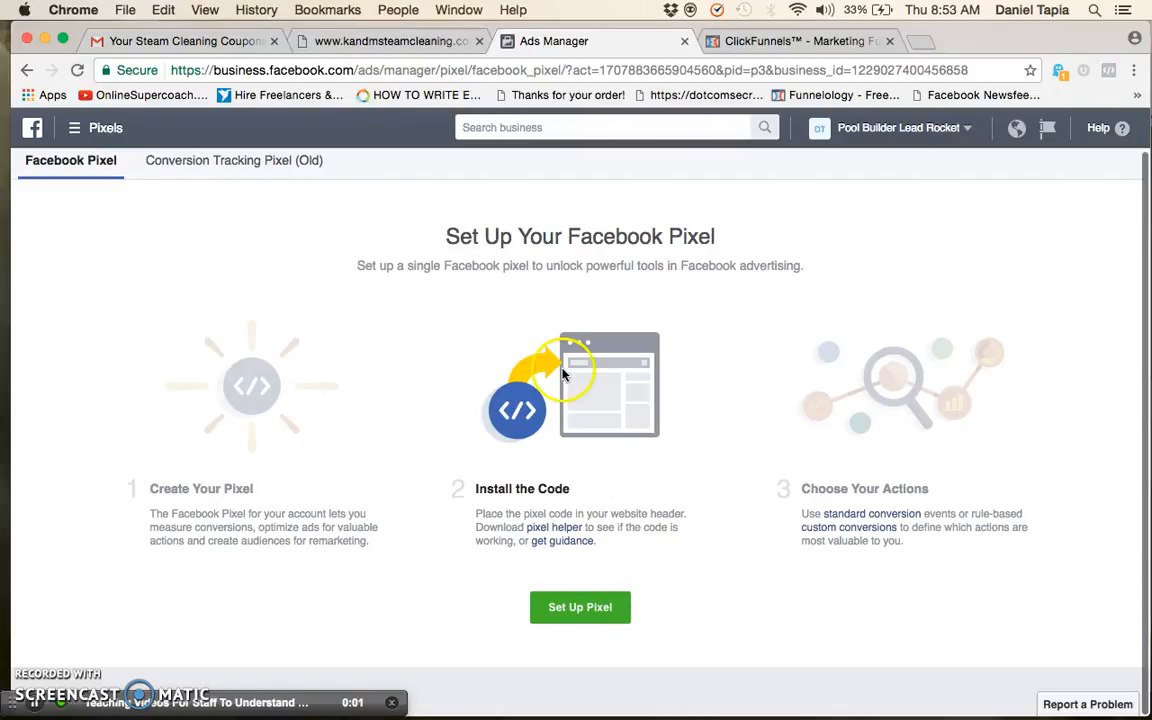
click(606, 611)
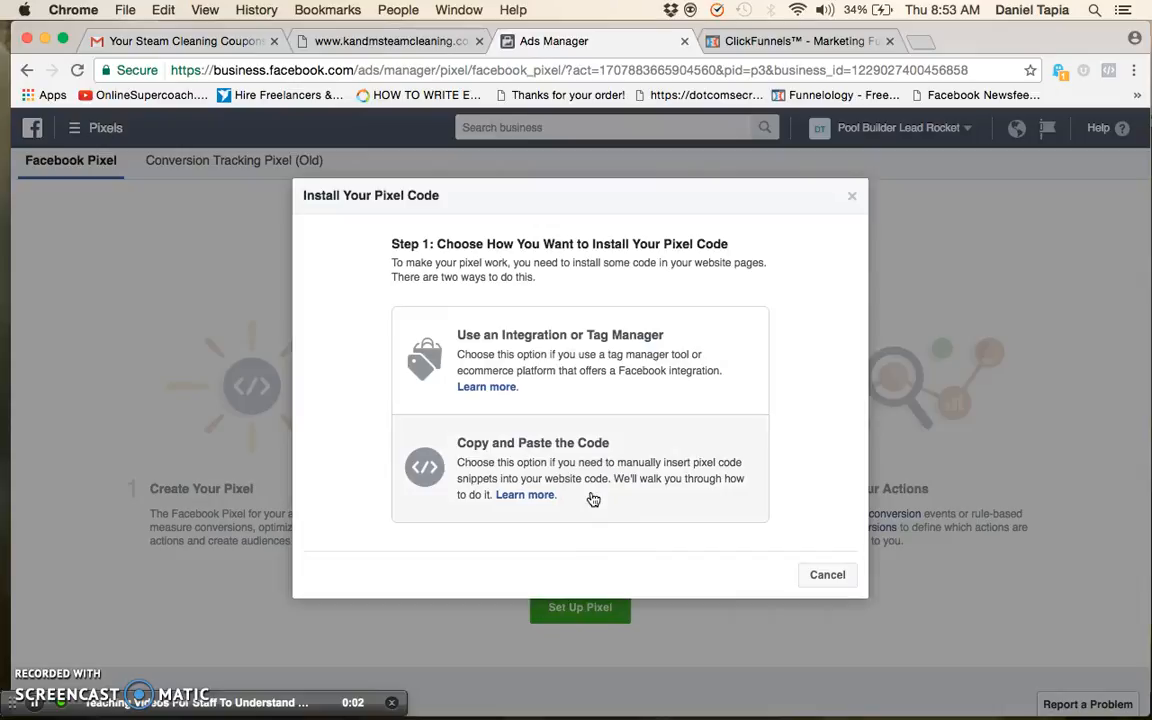
click(468, 460)
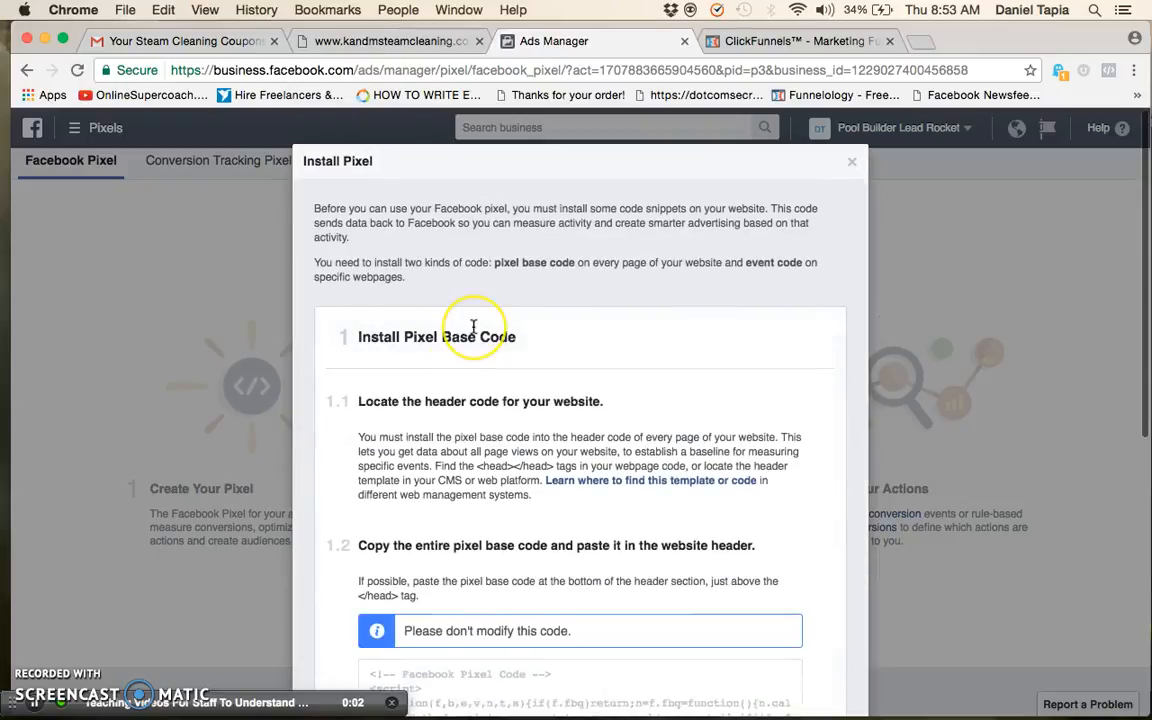
Copy the entire Facebook pixel base code from the installation instructions to the clipboard
scroll(474, 326, down, 3)
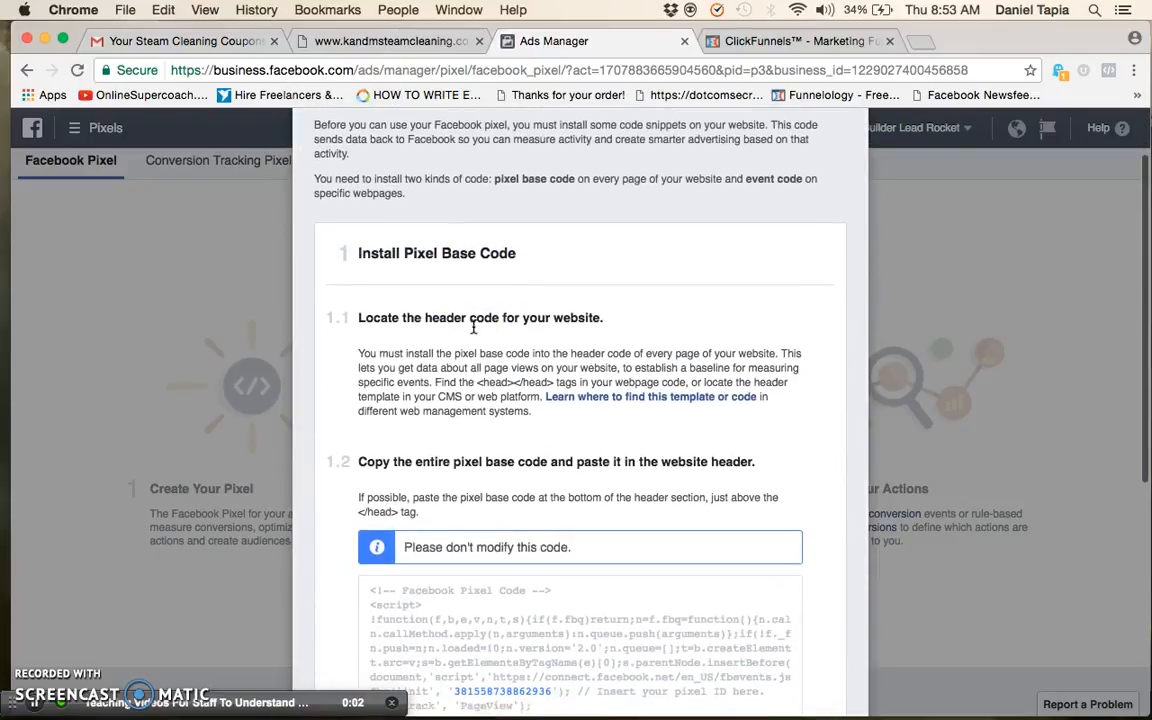
scroll(474, 326, down, 1)
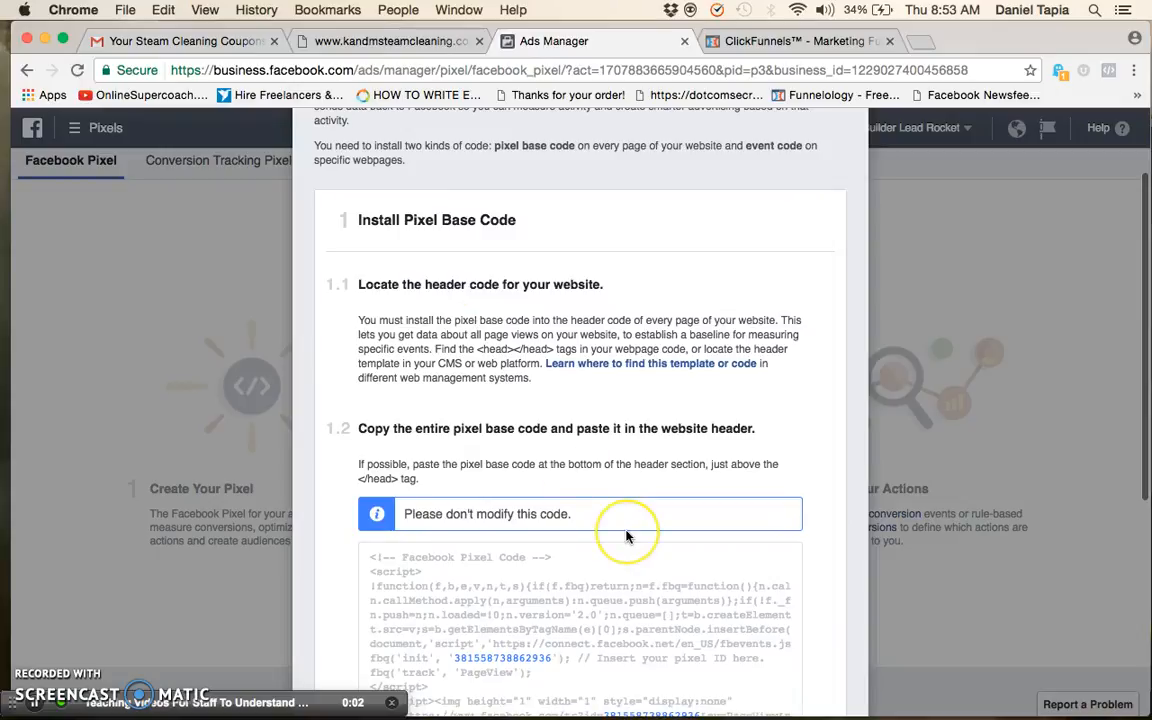
scroll(627, 537, down, 3)
mouse_move(627, 537)
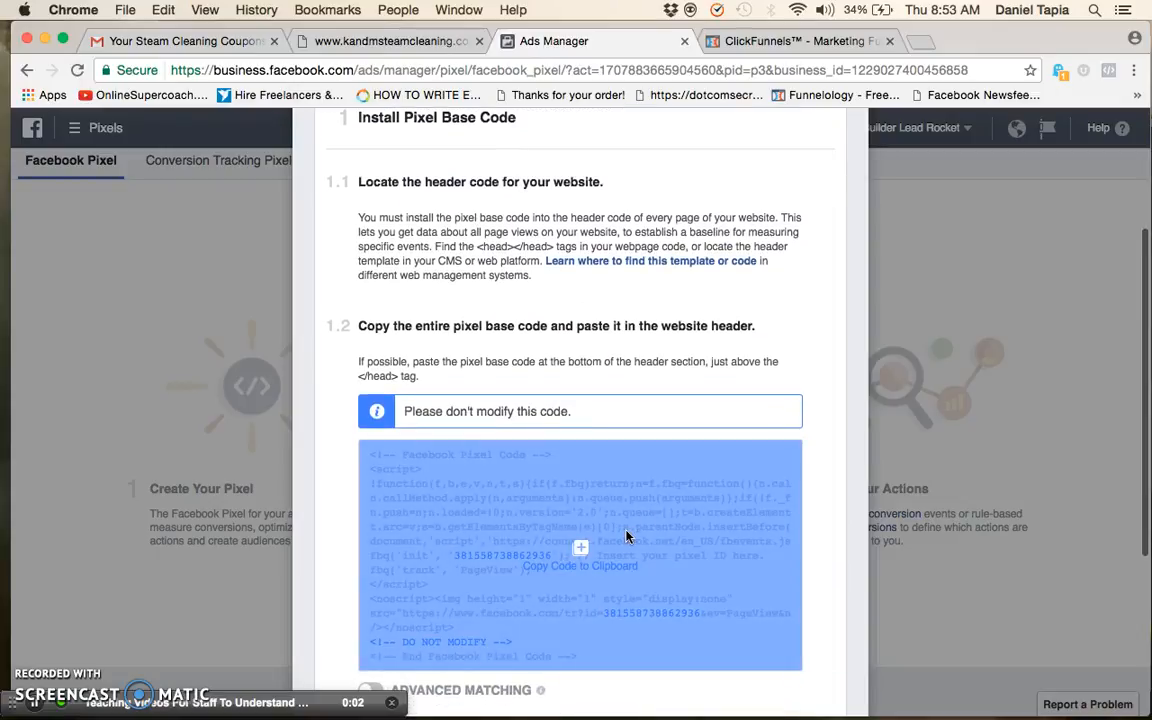
scroll(627, 537, down, 1)
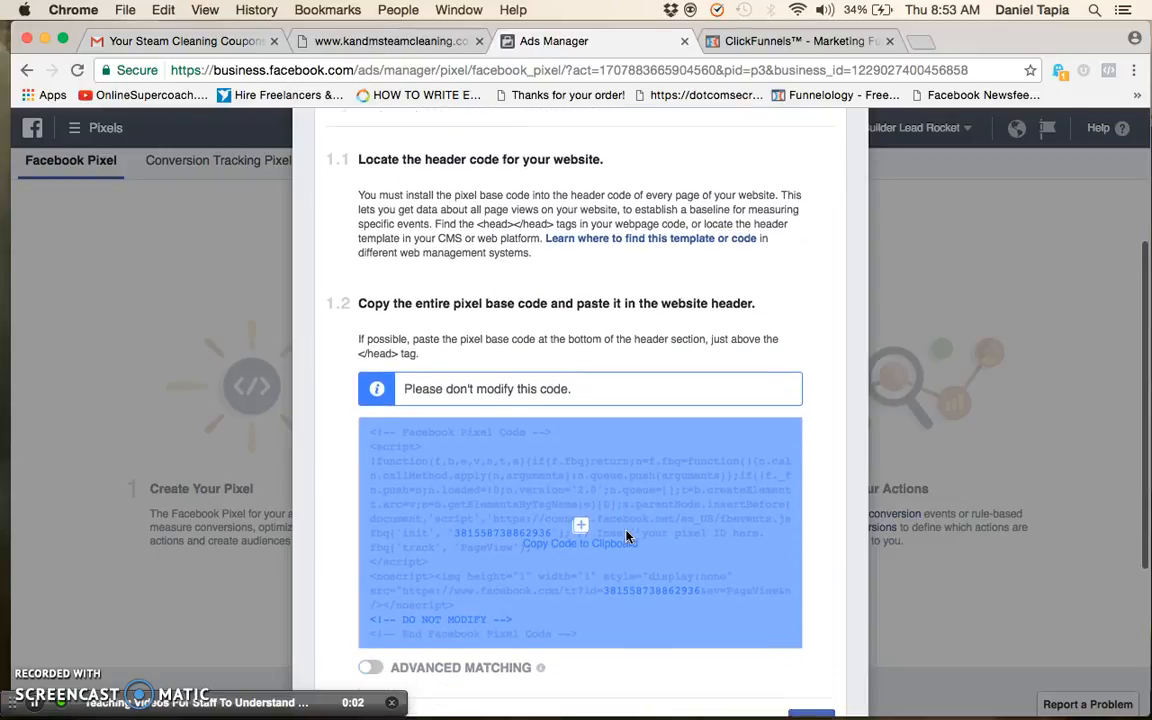
click(582, 530)
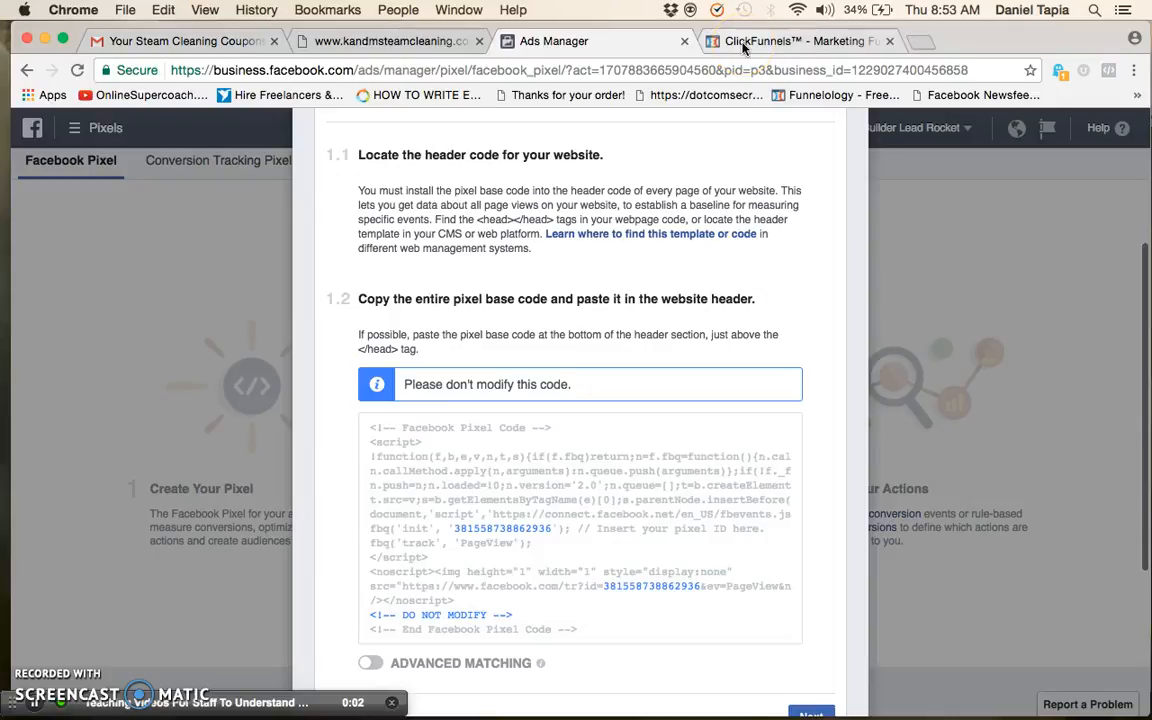
scroll(634, 404, down, 4)
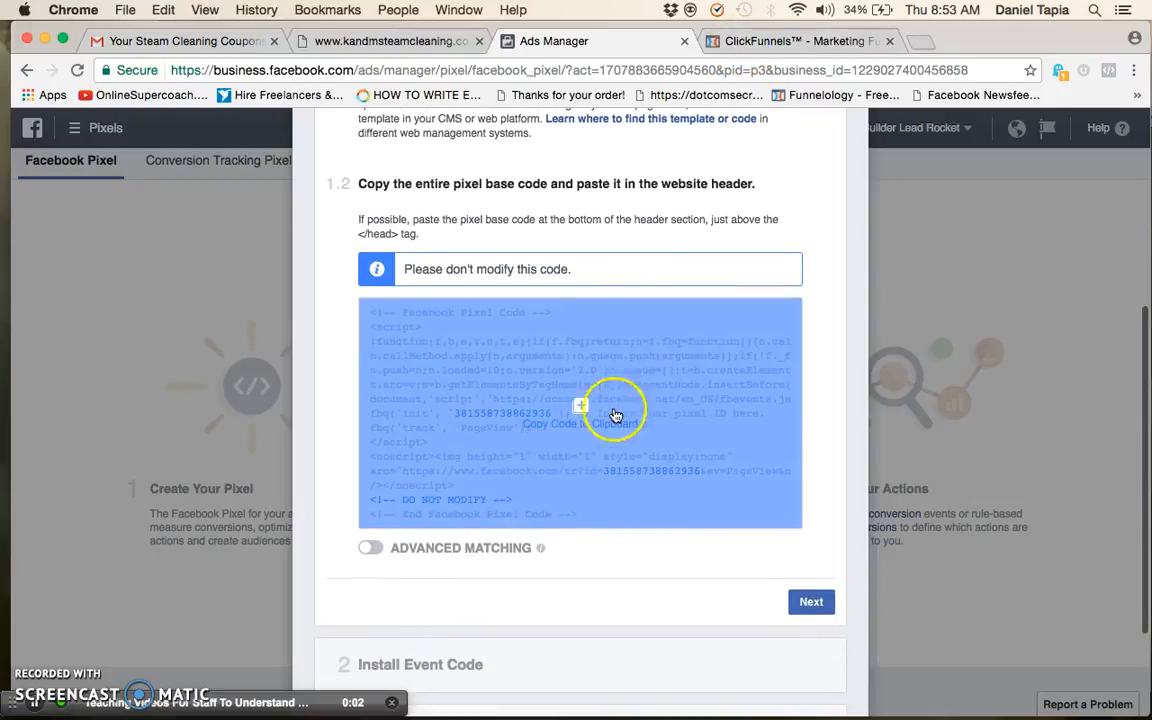
Switch to ClickFunnels, reload the funnel overview and open the settings of the Copy of PurYear funnel
click(797, 42)
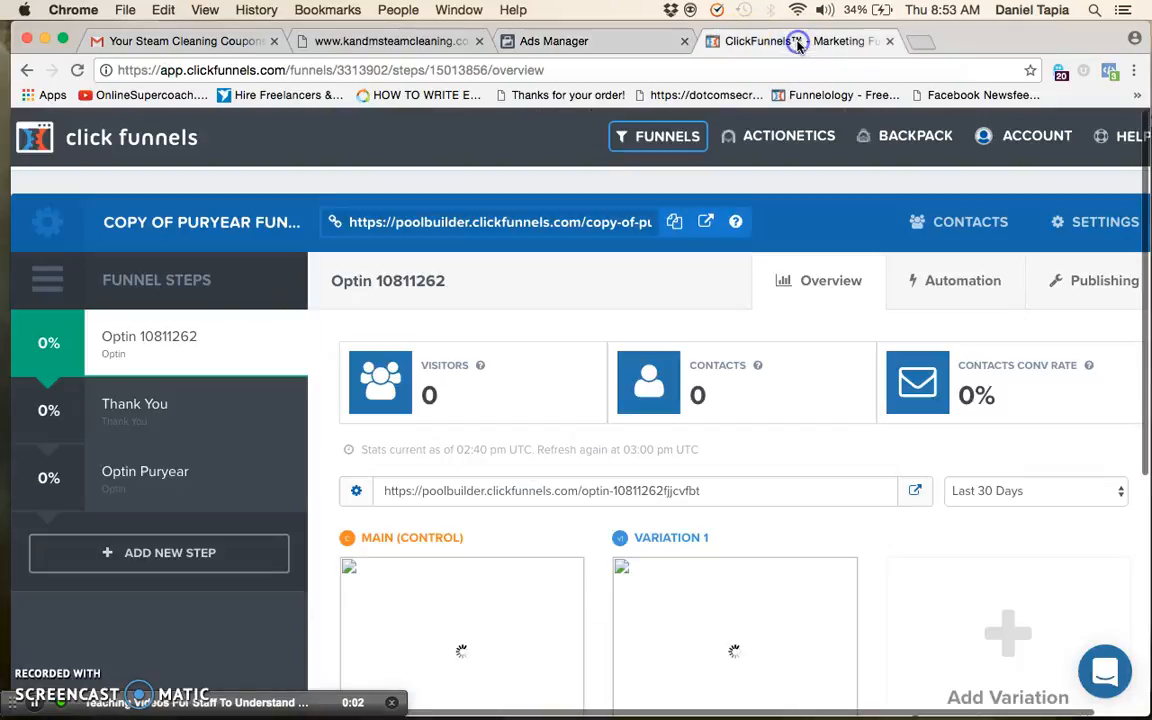
scroll(535, 477, down, 3)
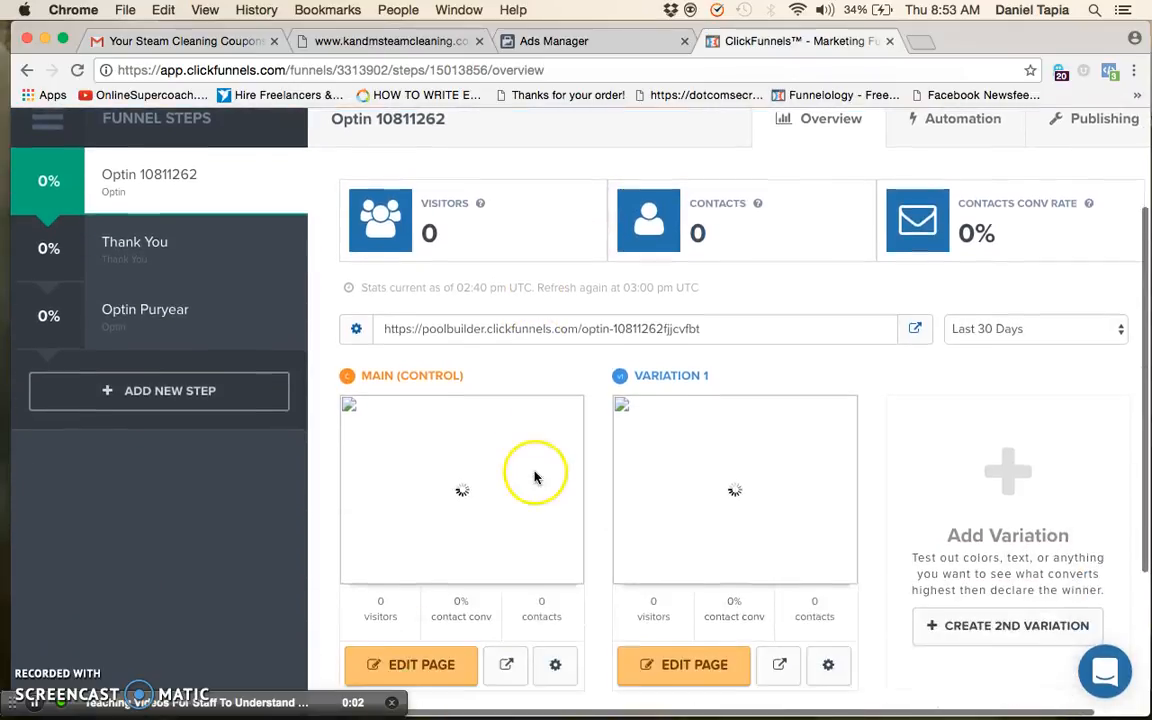
click(77, 70)
mouse_move(637, 397)
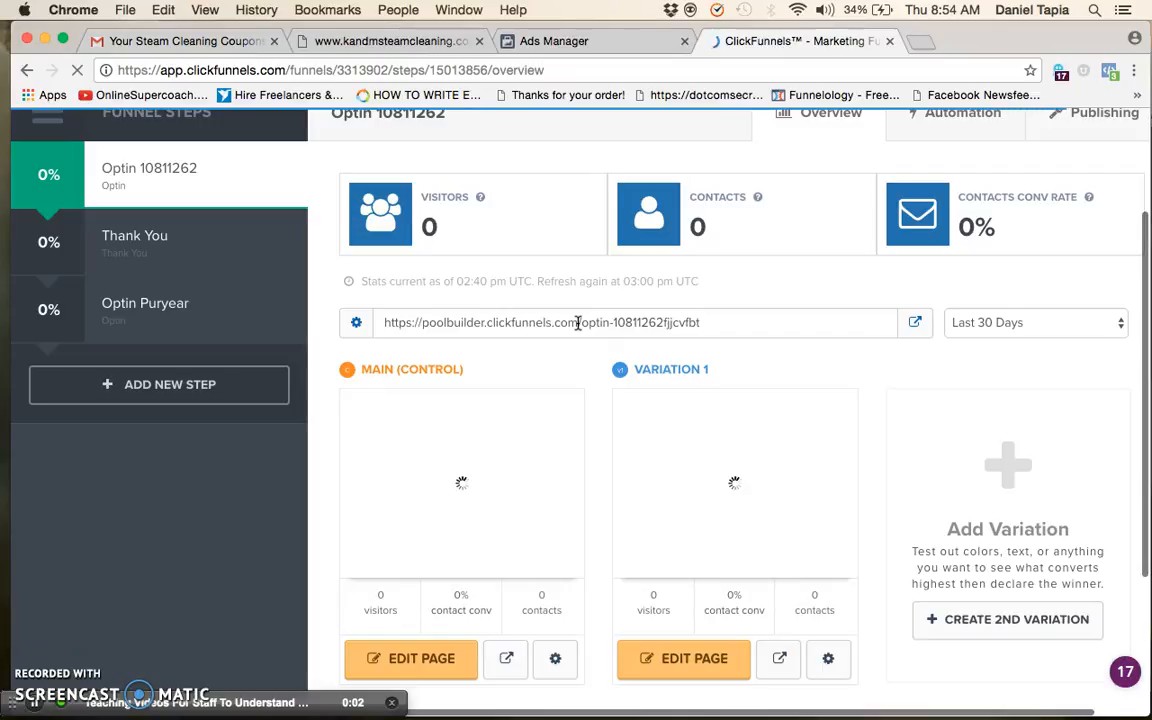
scroll(578, 322, up, 3)
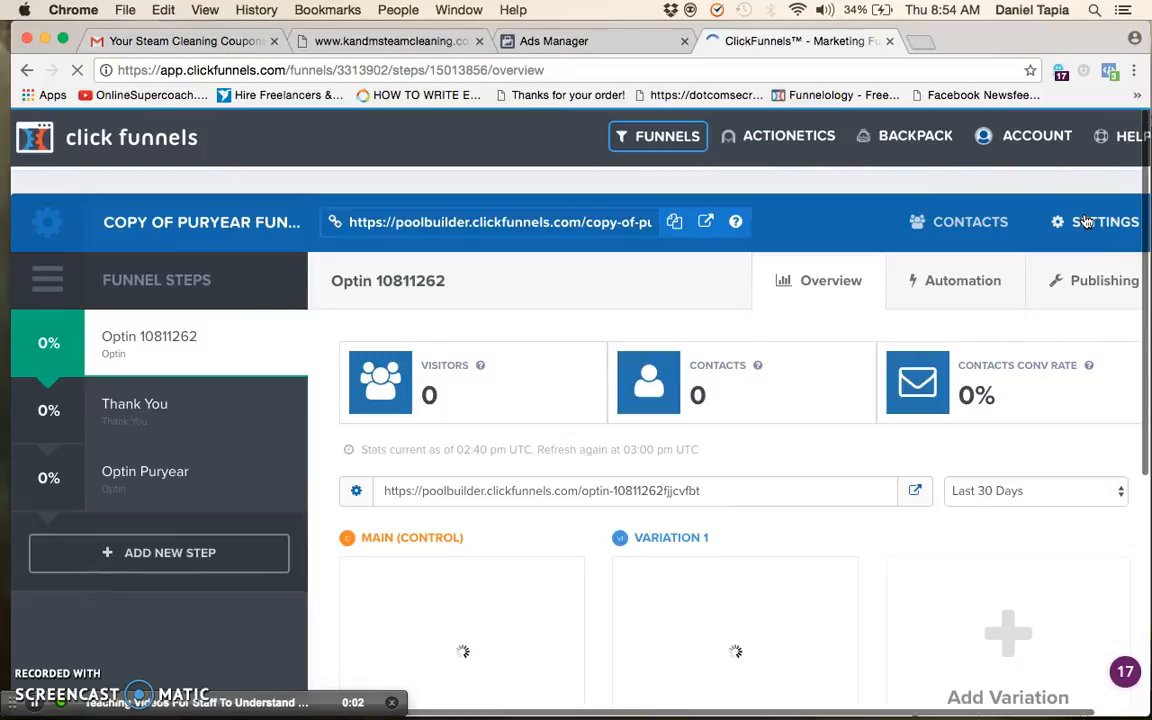
click(1086, 221)
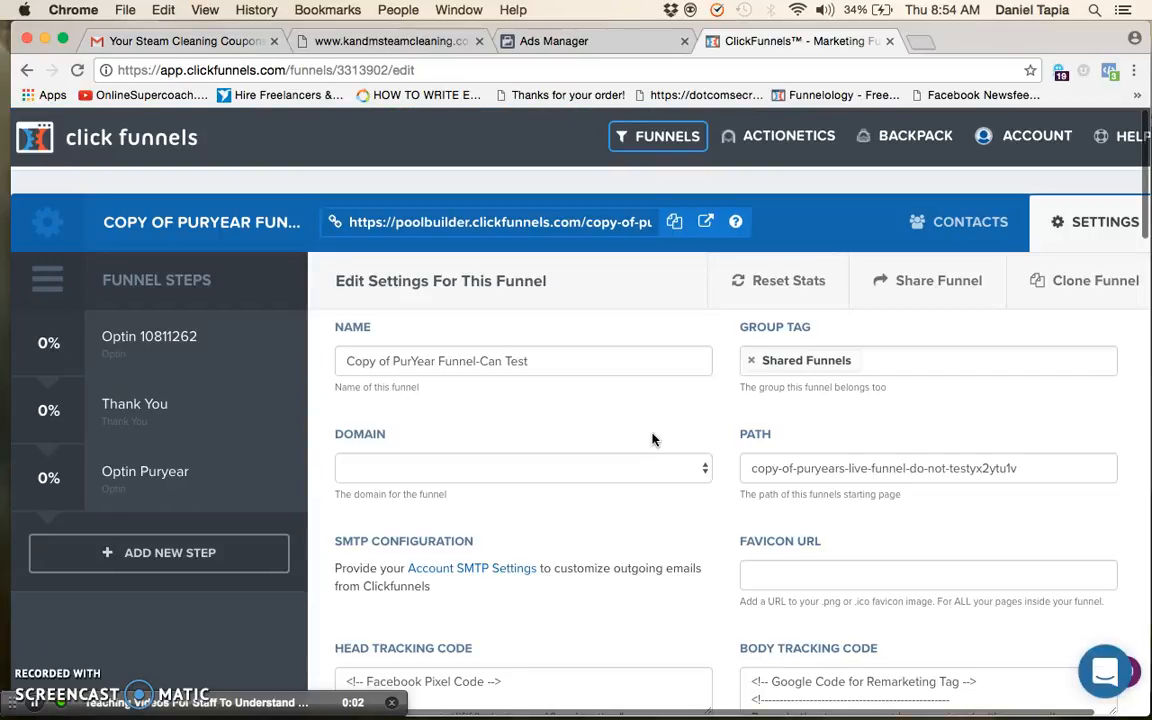
Replace the funnel's existing head tracking code with the copied Facebook pixel base code
scroll(652, 440, down, 2)
scroll(652, 440, down, 2)
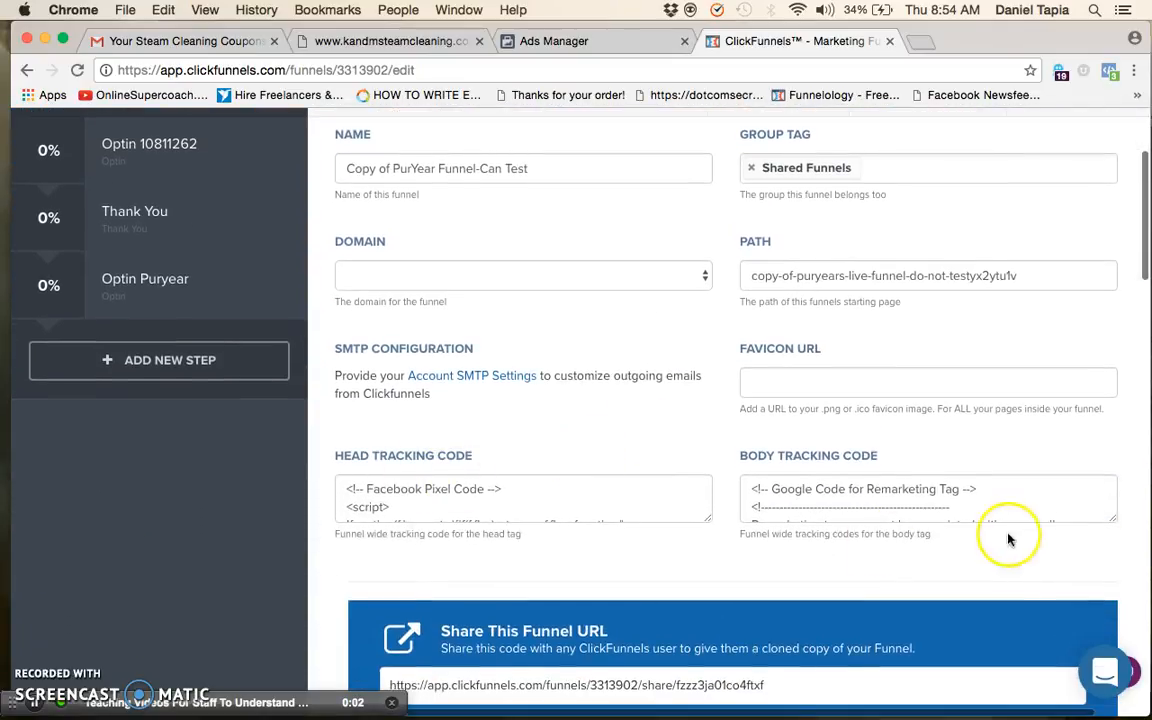
drag(342, 484, 572, 705)
key(BackSpace)
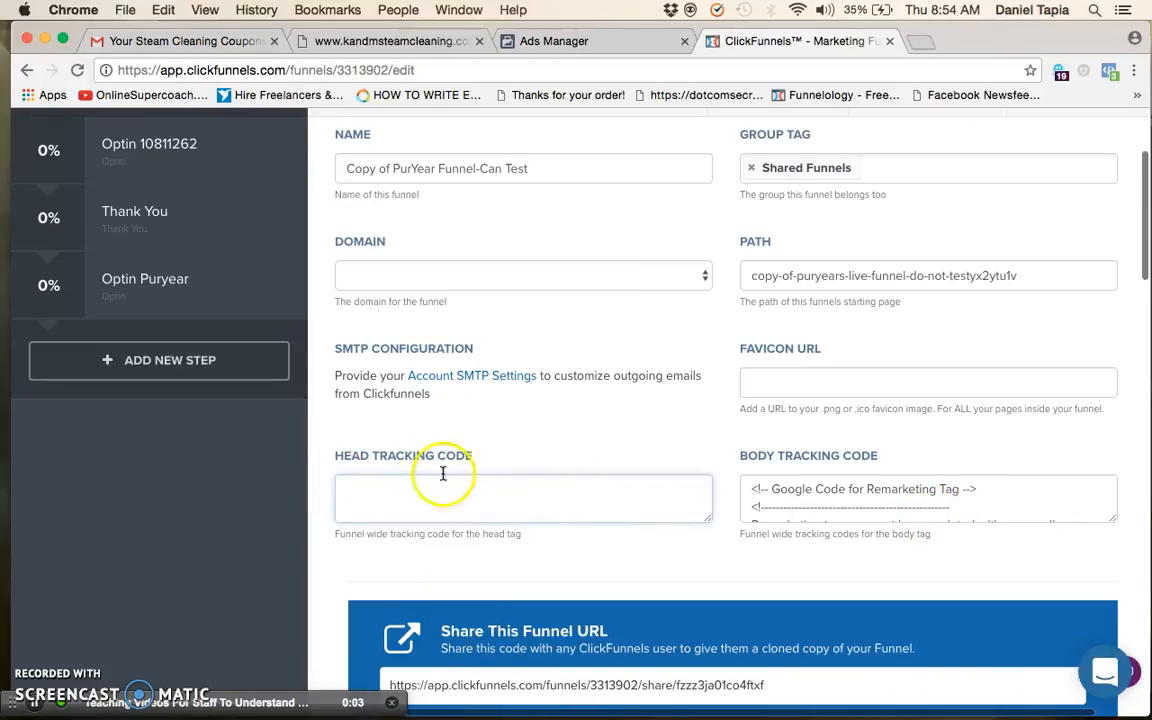
scroll(489, 470, up, 2)
scroll(490, 475, down, 1)
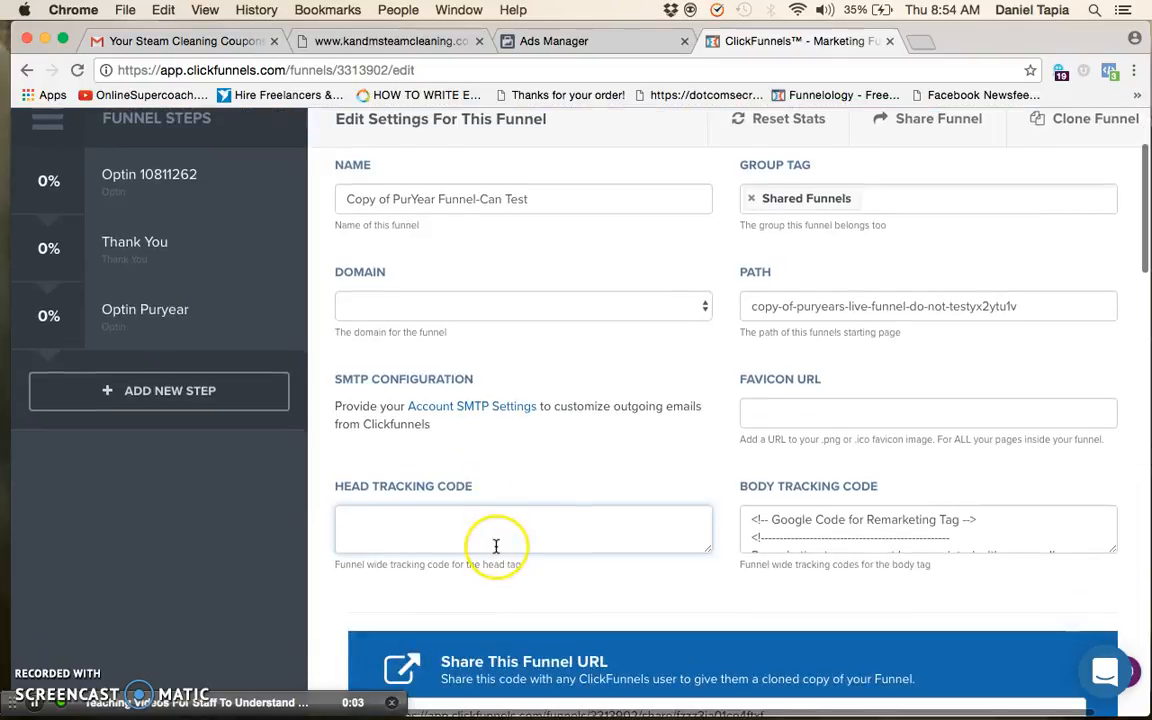
key(super+v)
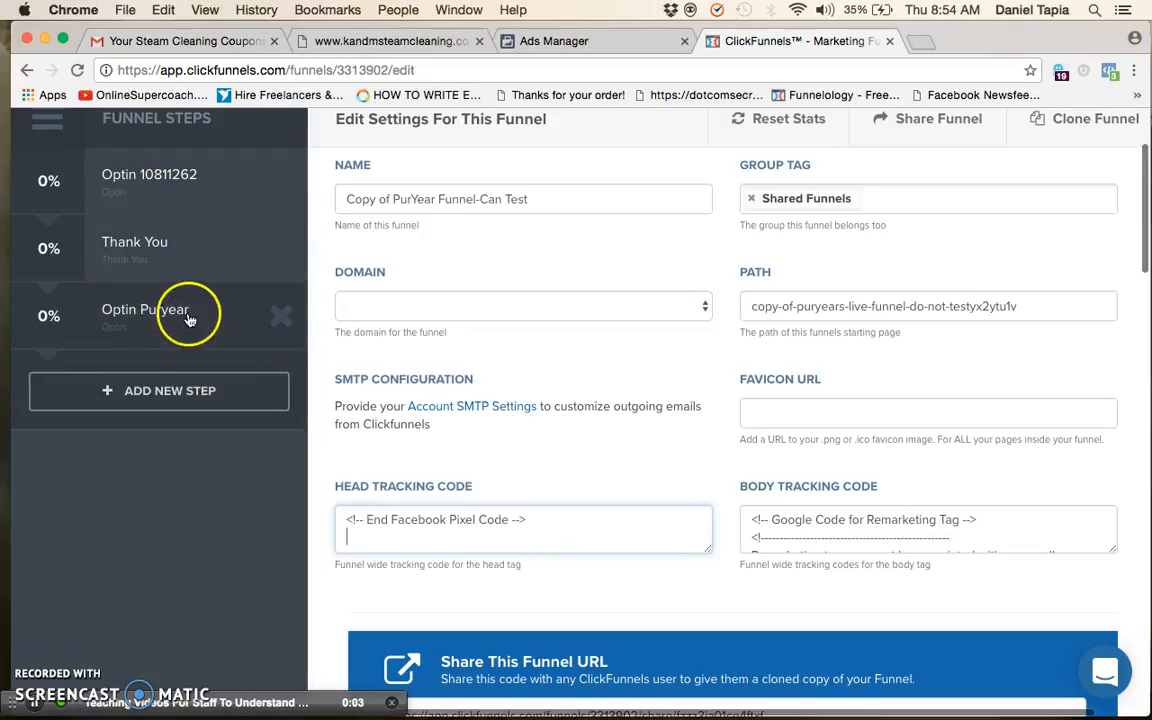
click(540, 527)
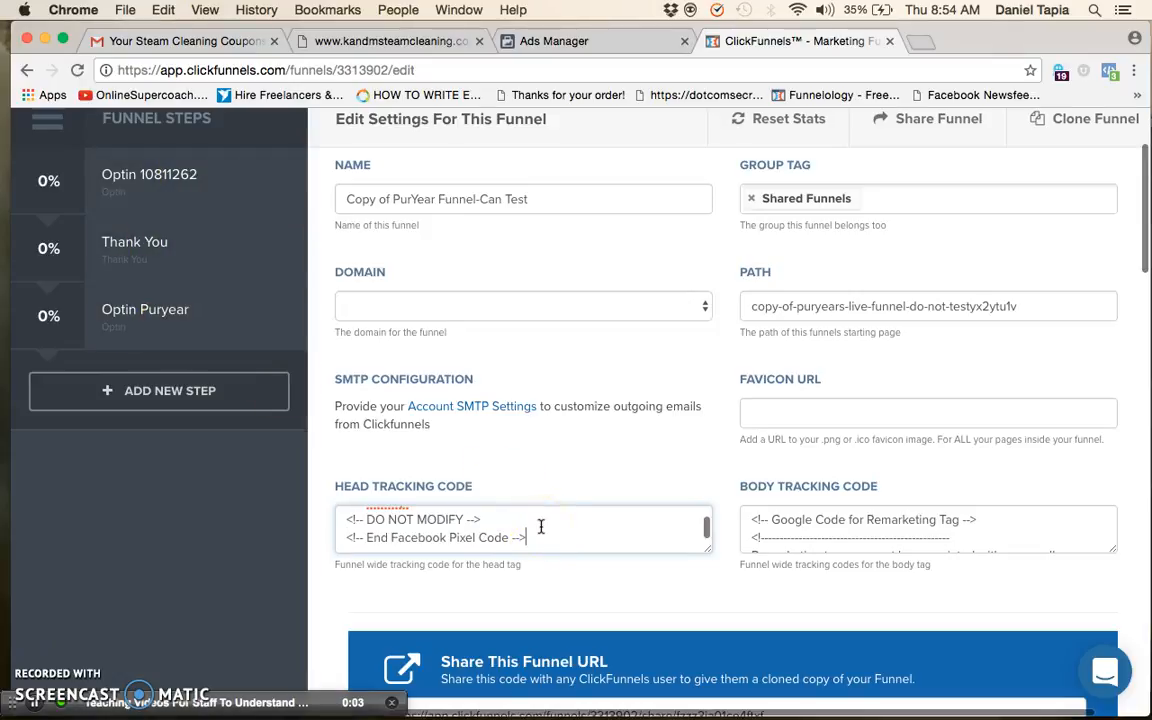
key(Return)
Leave the funnel settings for the Optin 10811262 step and reopen the funnel settings
scroll(720, 465, down, 3)
scroll(740, 460, down, 1)
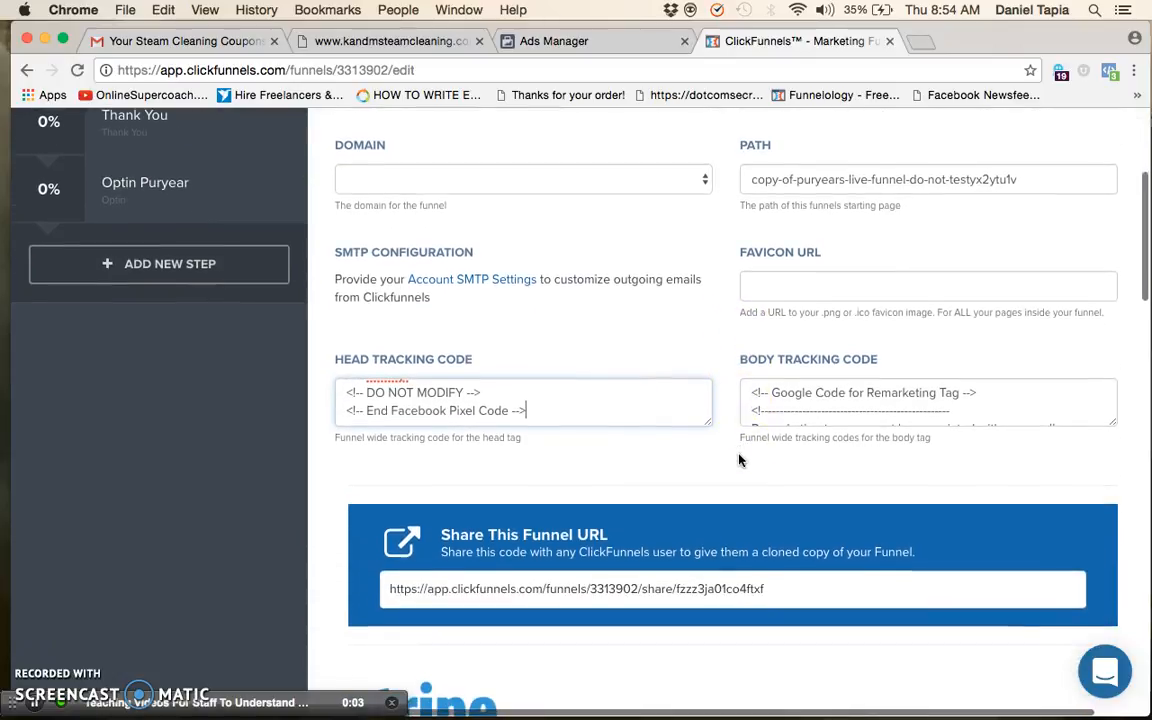
scroll(740, 460, up, 5)
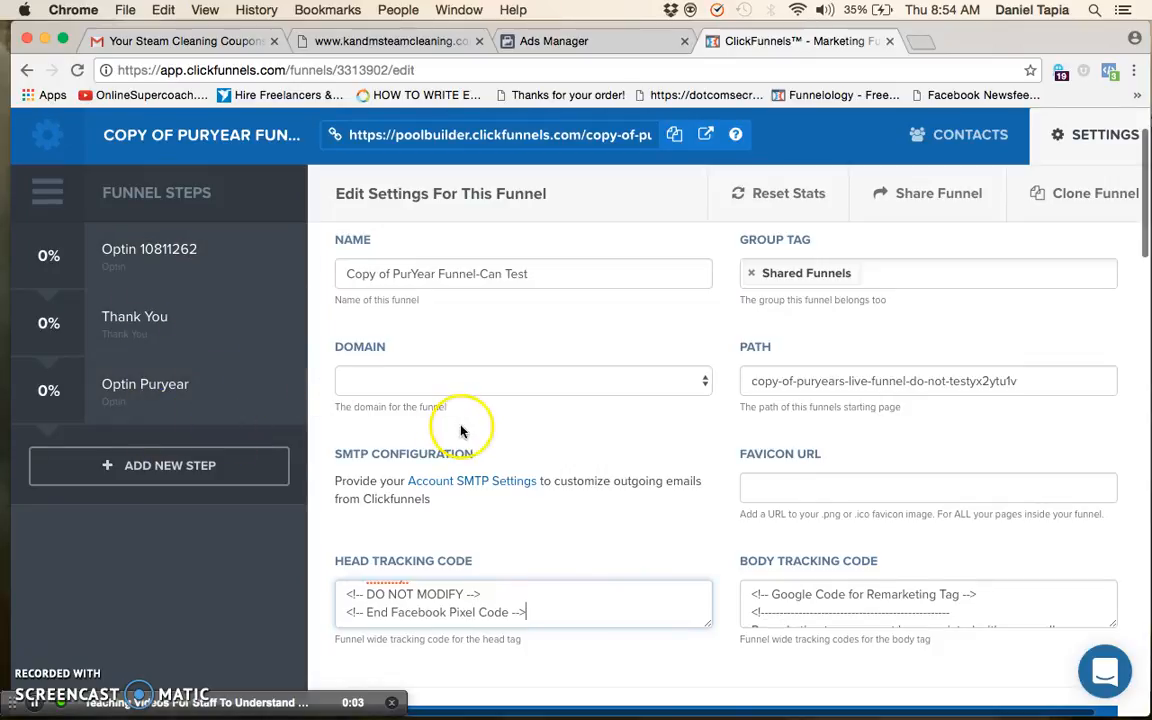
scroll(504, 350, down, 5)
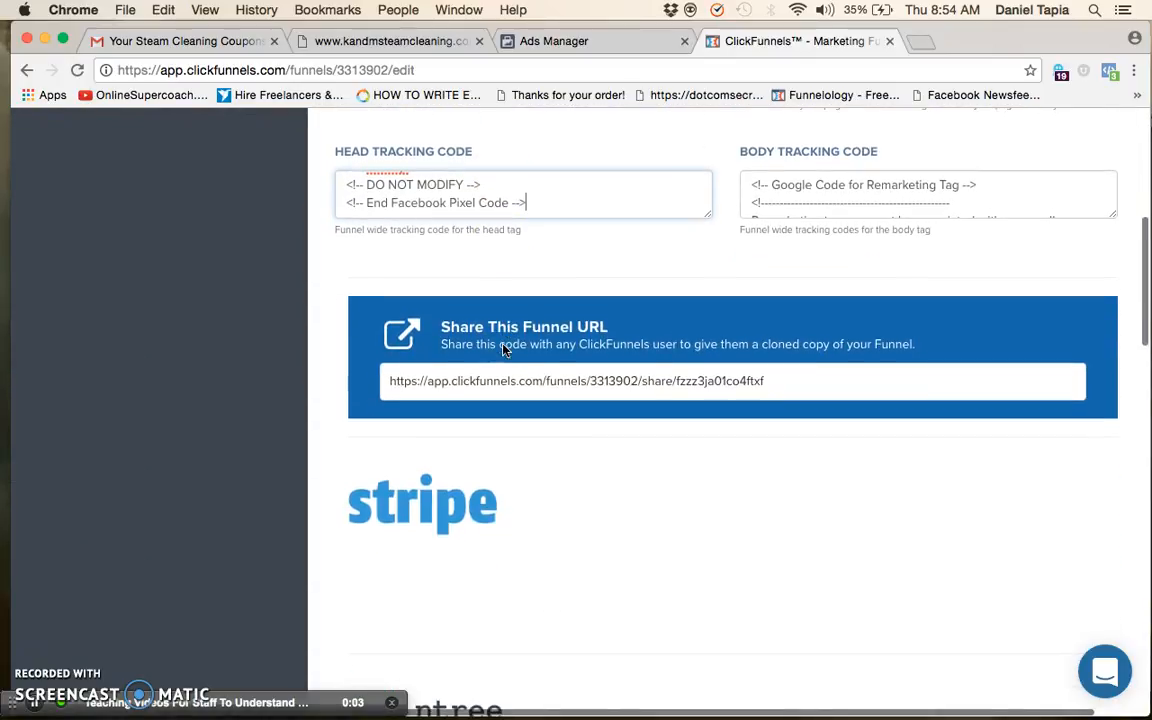
scroll(504, 349, up, 5)
click(207, 340)
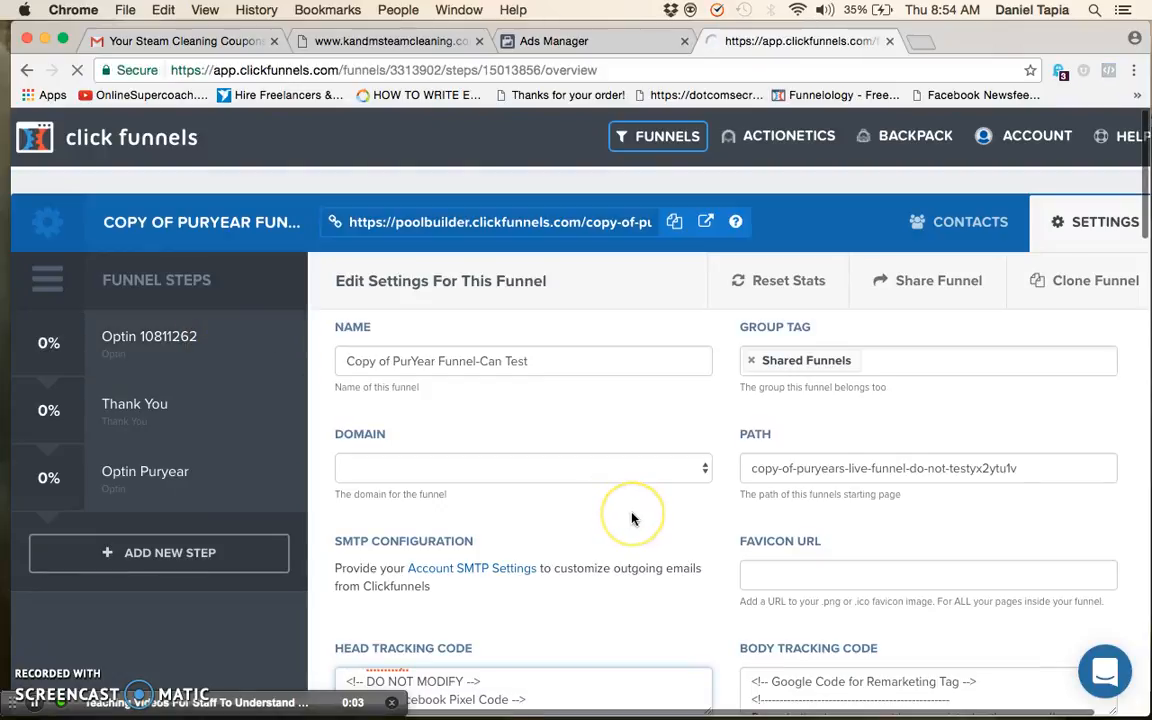
scroll(633, 519, down, 1)
scroll(633, 519, up, 2)
click(1088, 239)
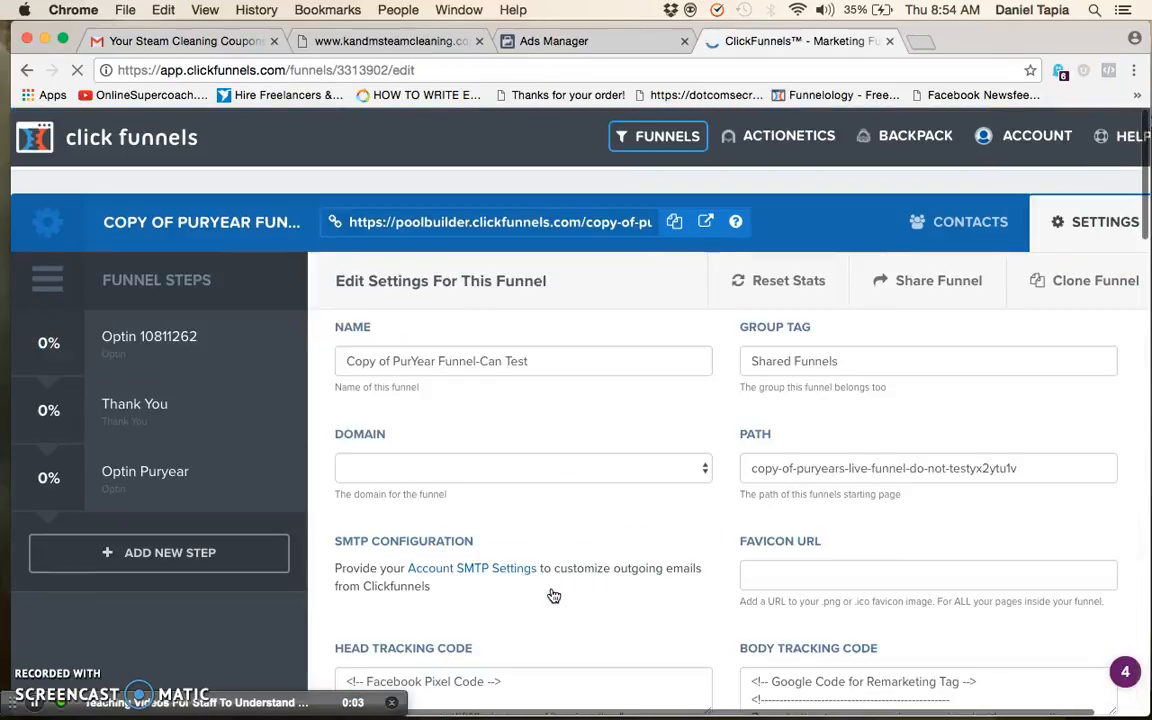
Clear the existing head tracking code in the funnel settings and save the funnel
scroll(553, 596, down, 15)
scroll(553, 596, up, 15)
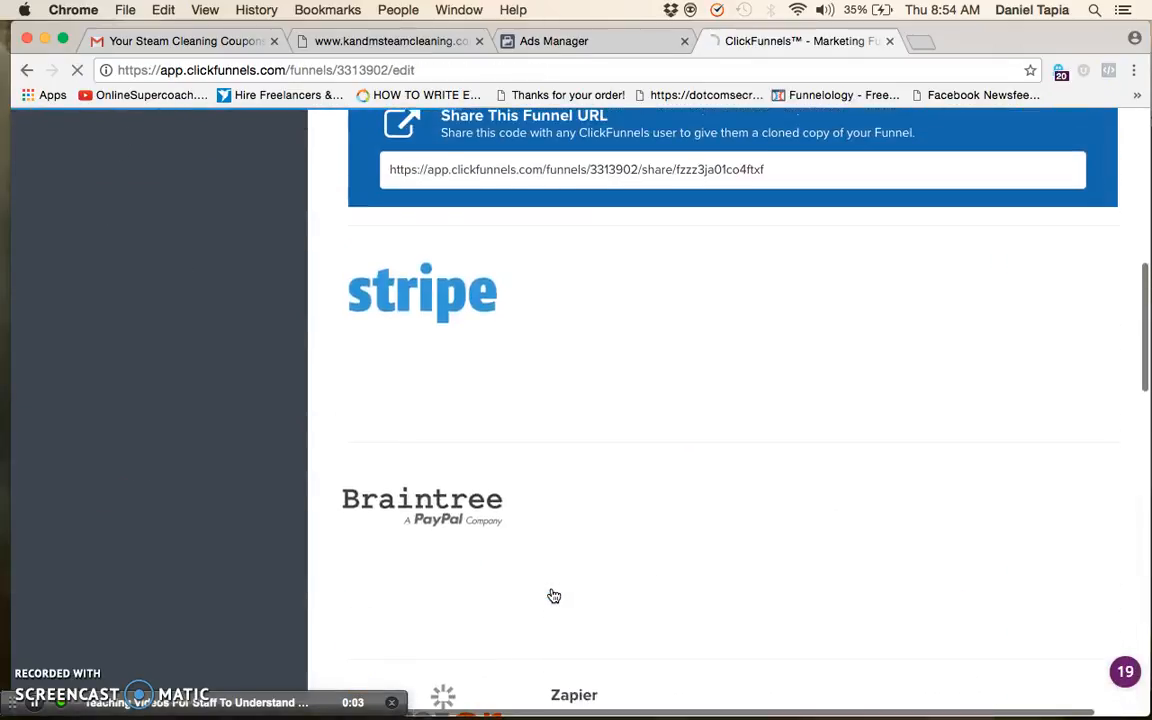
click(340, 524)
key(ctrl+a)
key(BackSpace)
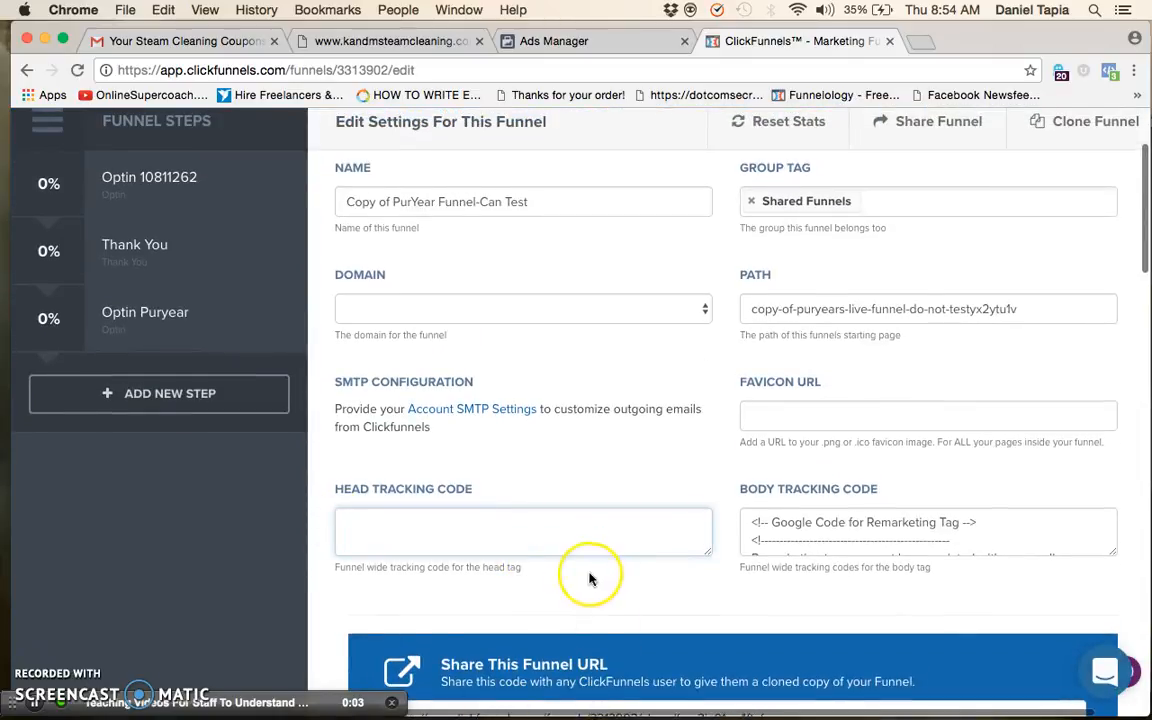
scroll(590, 577, down, 3)
click(963, 562)
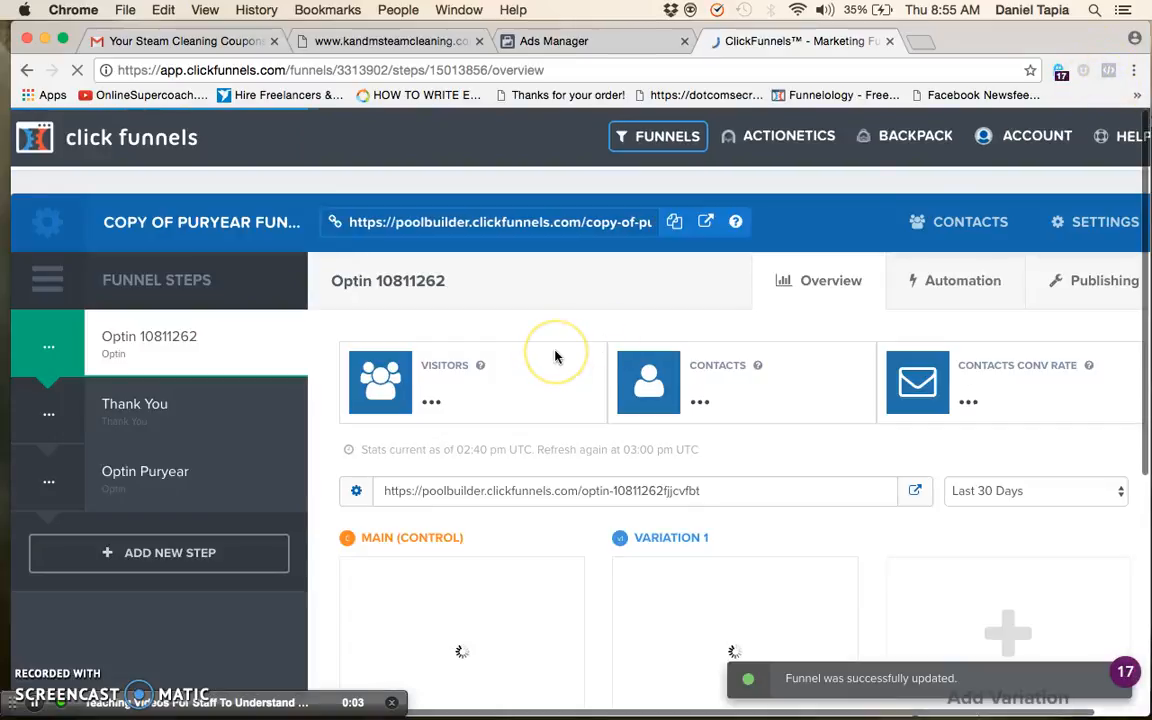
Copy the Optin 10811262 step's URL from the funnel overview and load the live page in a new tab
scroll(555, 571, down, 1)
click(563, 431)
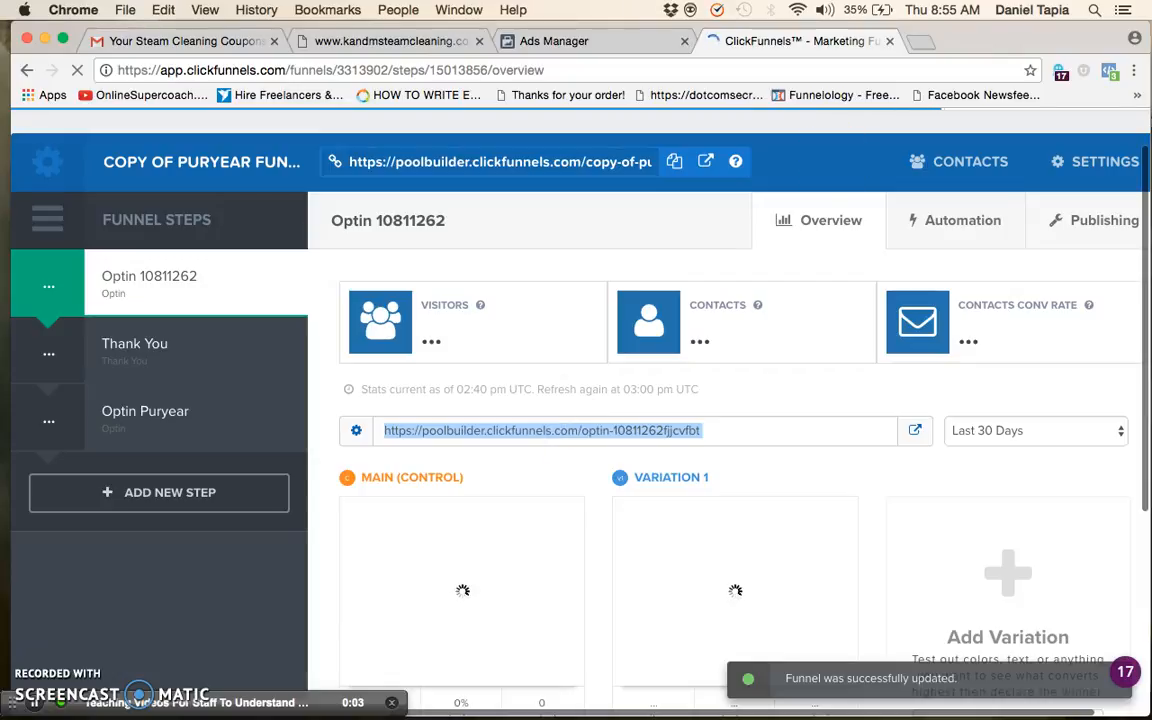
click(920, 40)
key(super+v)
key(Return)
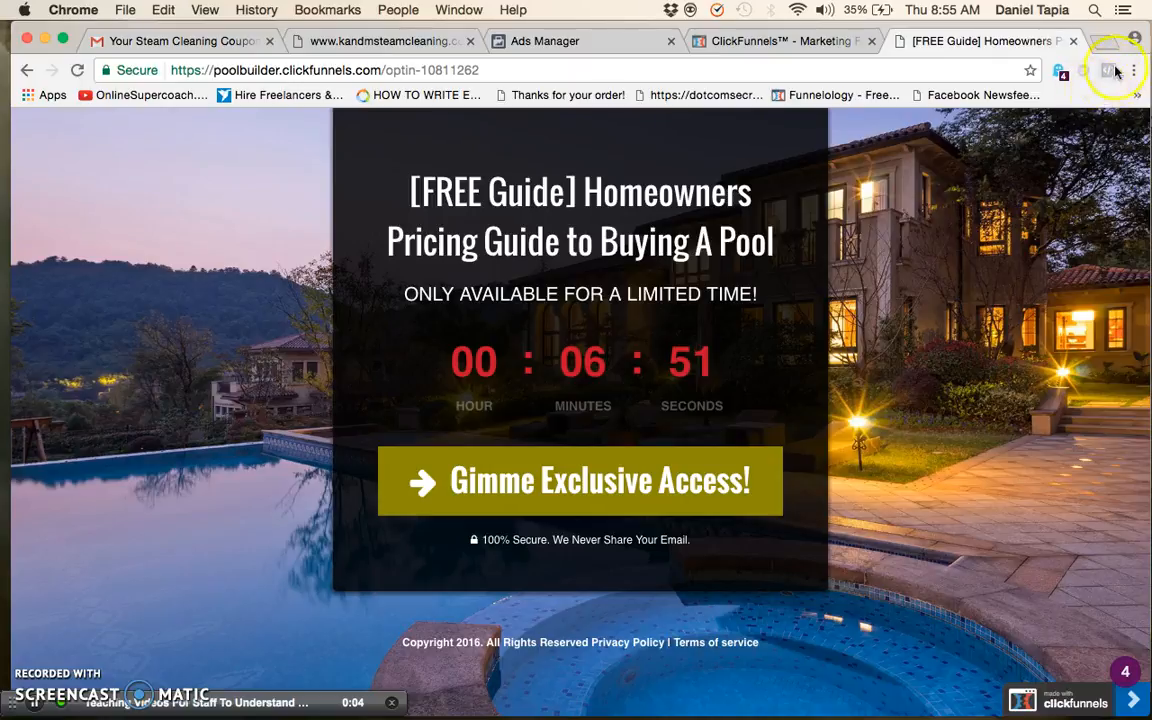
Return to ClickFunnels, open the Copy of PurYear funnel's settings and place the cursor in the head tracking code
click(787, 50)
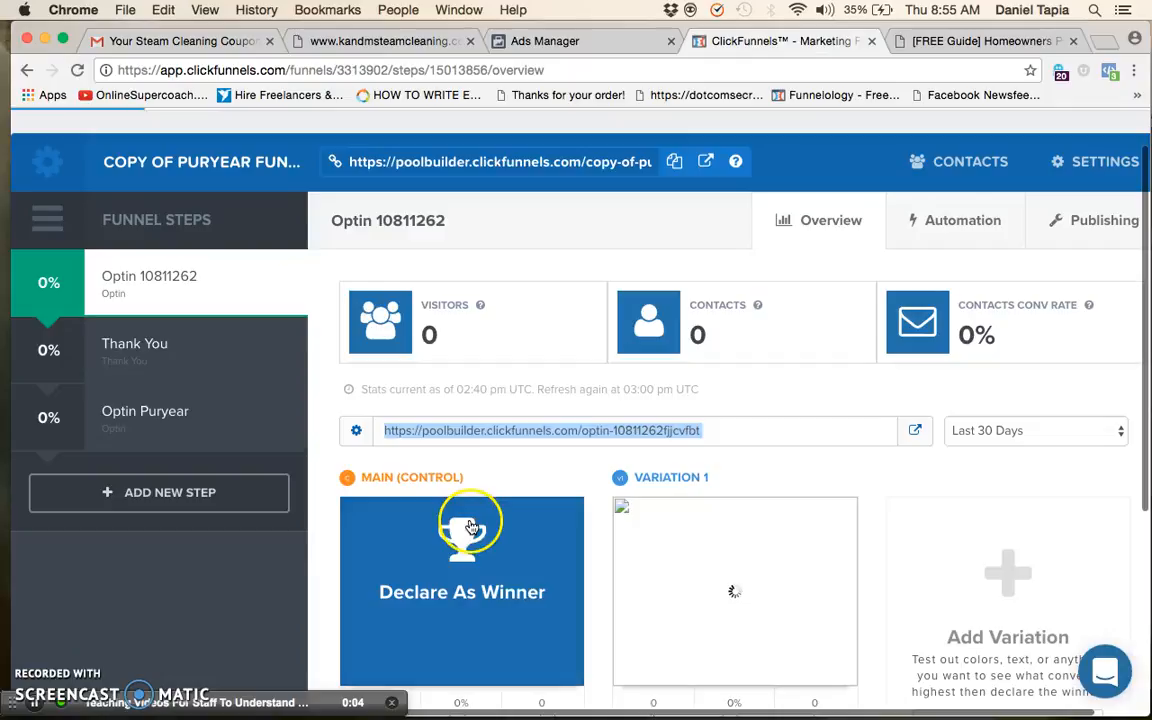
click(1095, 162)
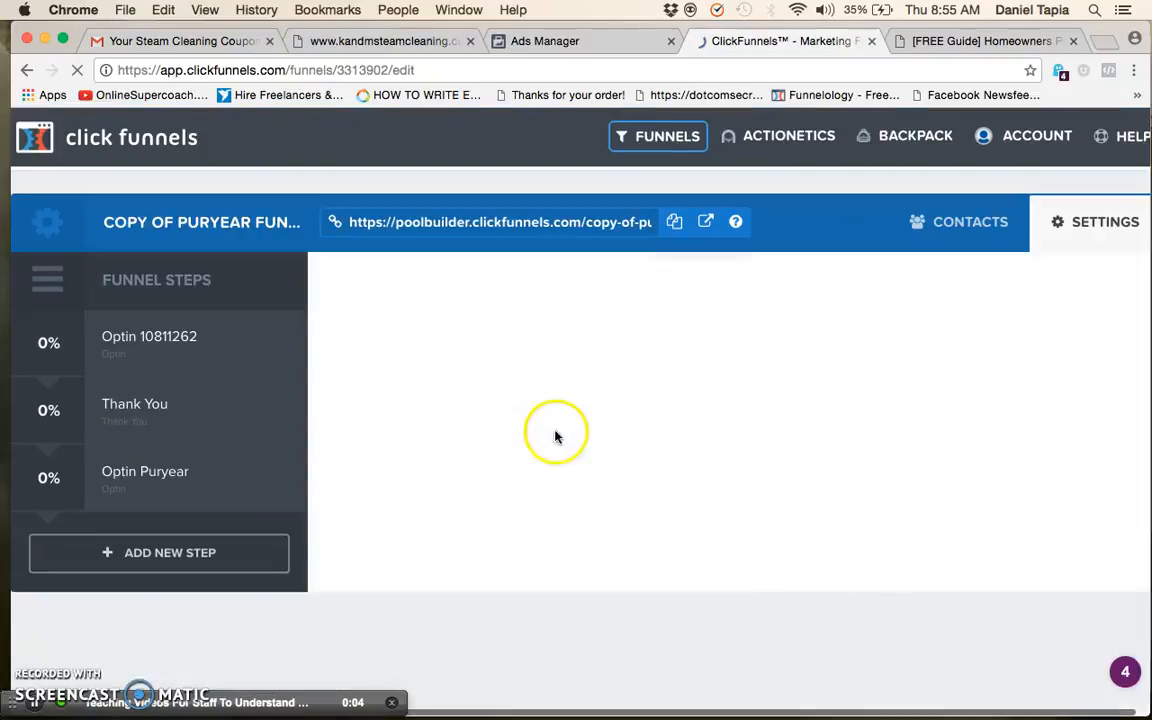
scroll(533, 425, down, 15)
scroll(533, 425, up, 10)
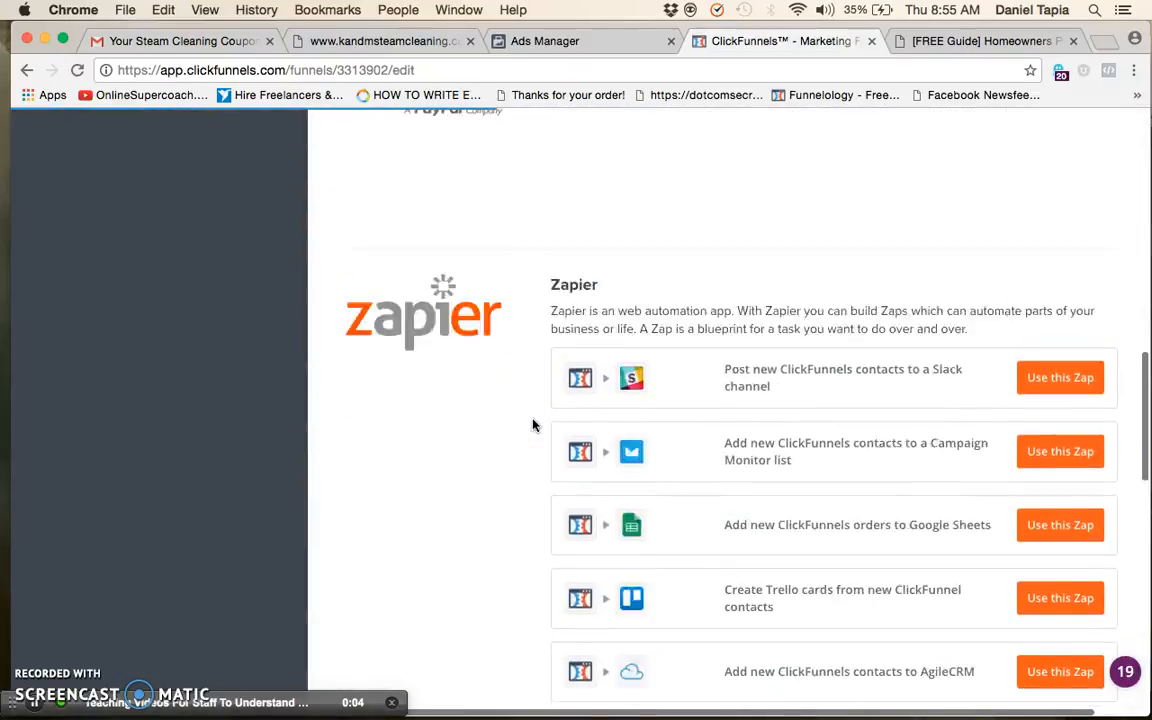
scroll(533, 425, down, 15)
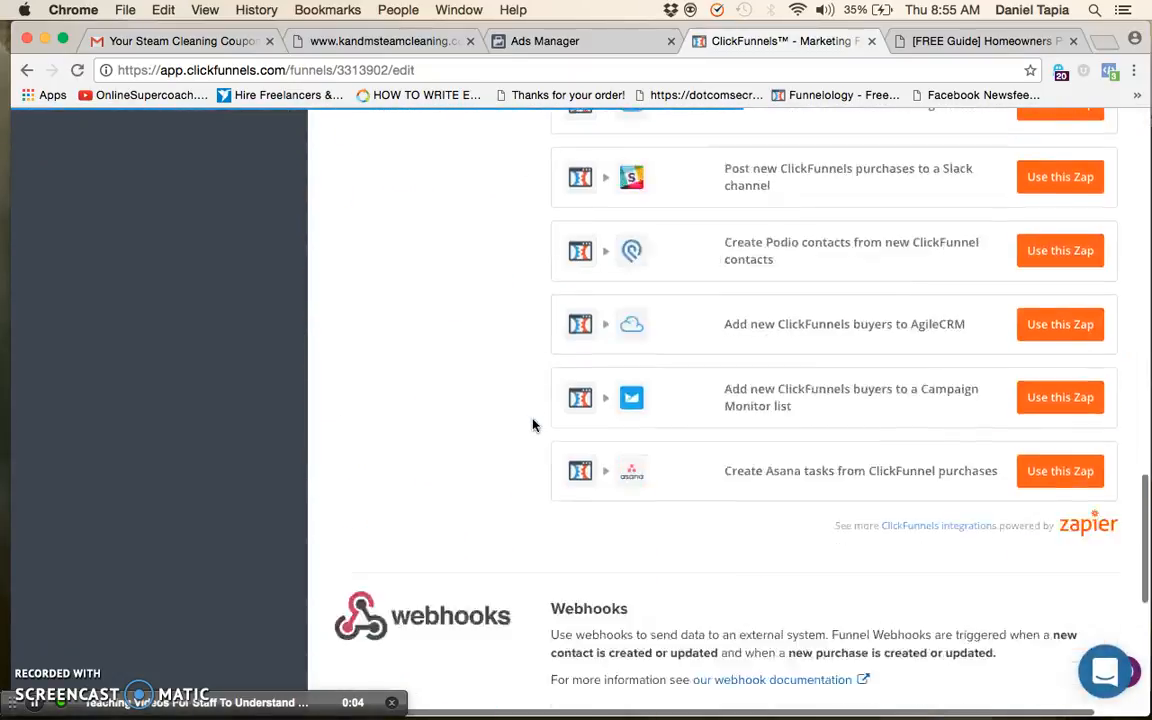
scroll(533, 425, up, 20)
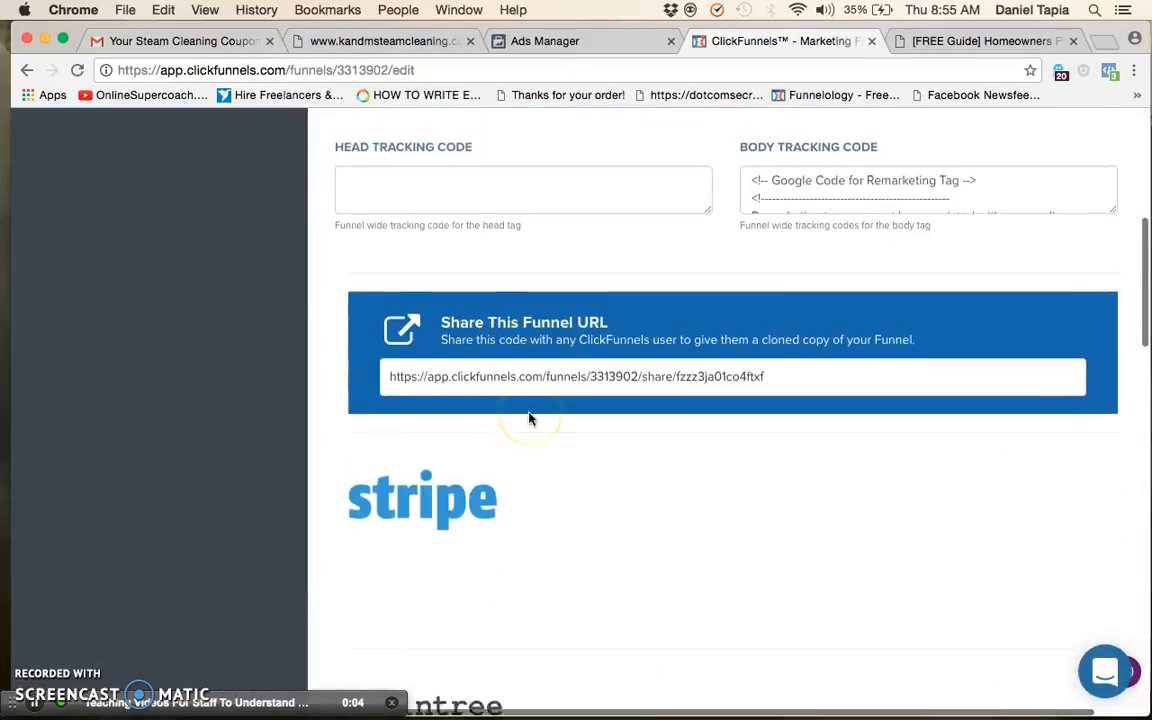
scroll(530, 419, down, 5)
click(503, 366)
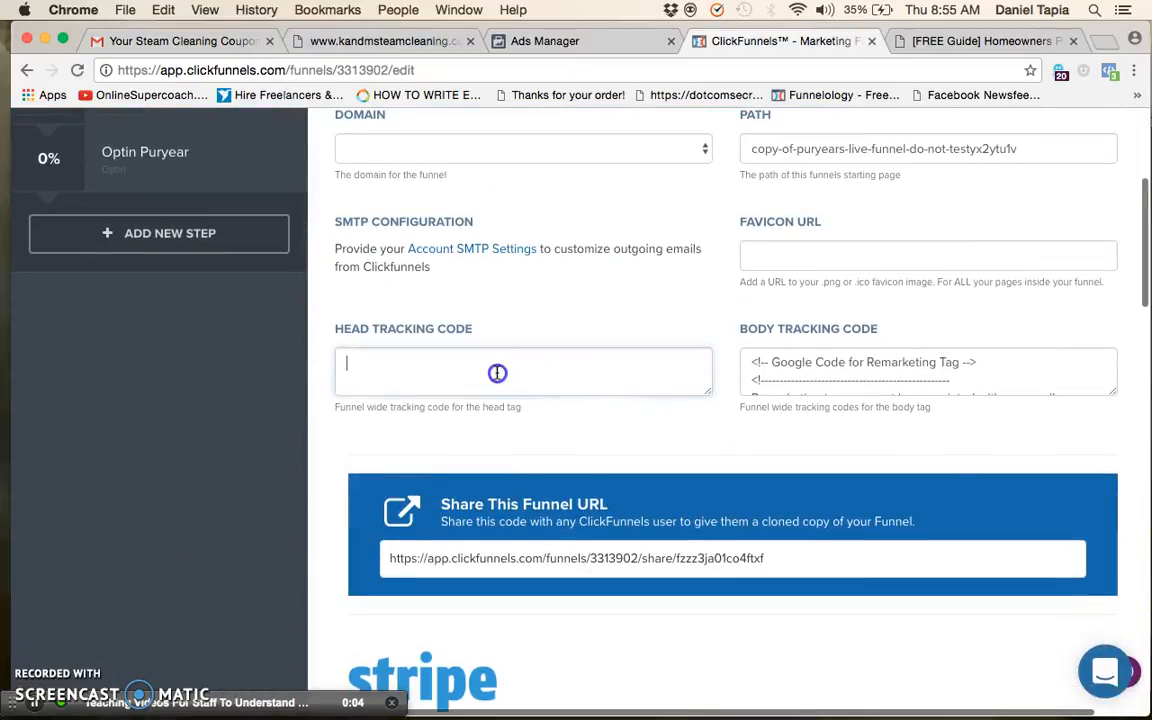
key(super+v)
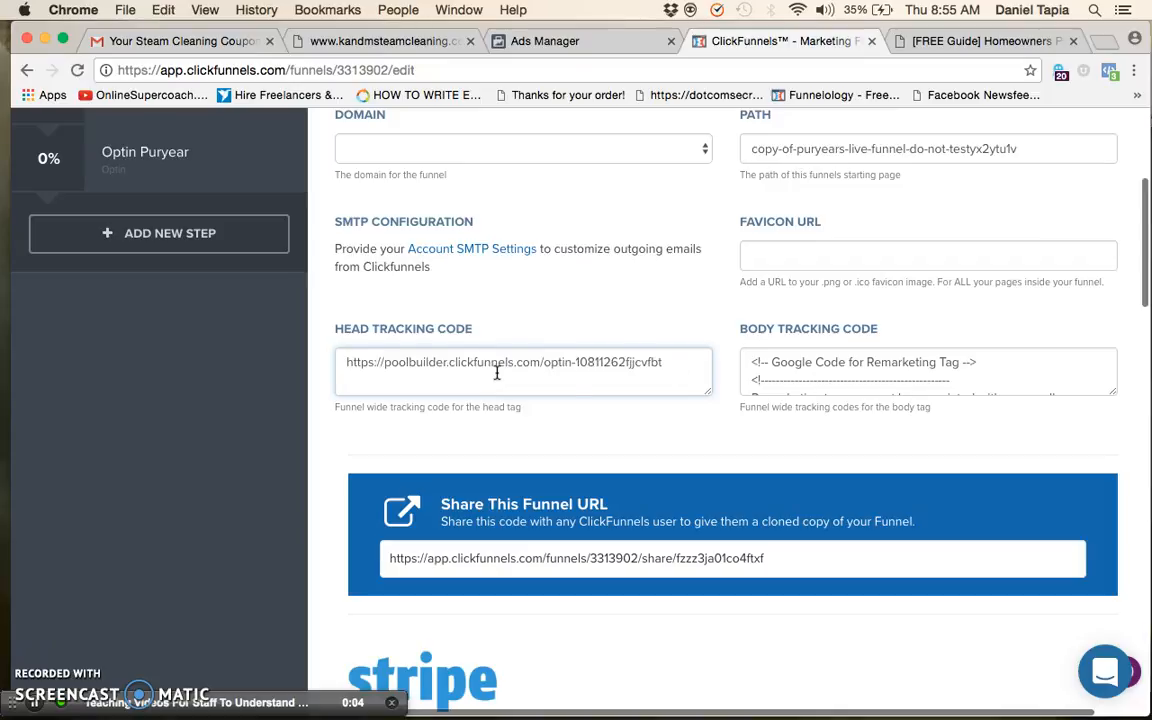
triple_click(563, 369)
key(BackSpace)
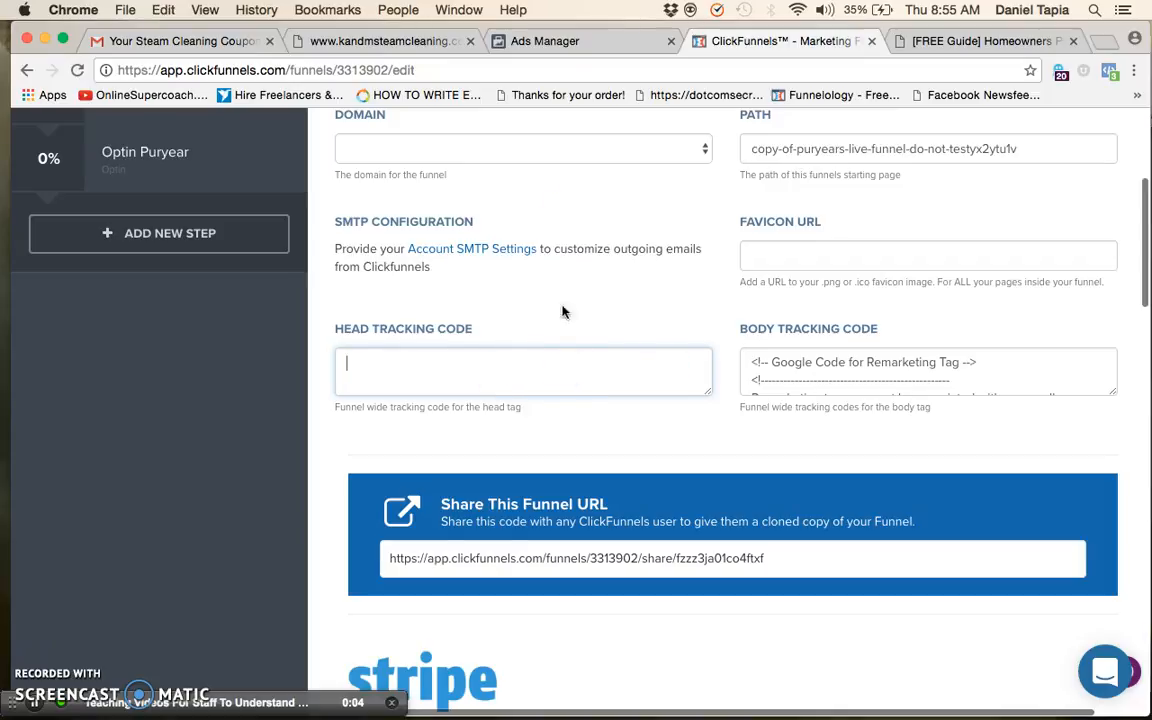
Copy the pixel base code from Ads Manager into the funnel's head tracking code in ClickFunnels and save the settings
click(499, 42)
click(570, 400)
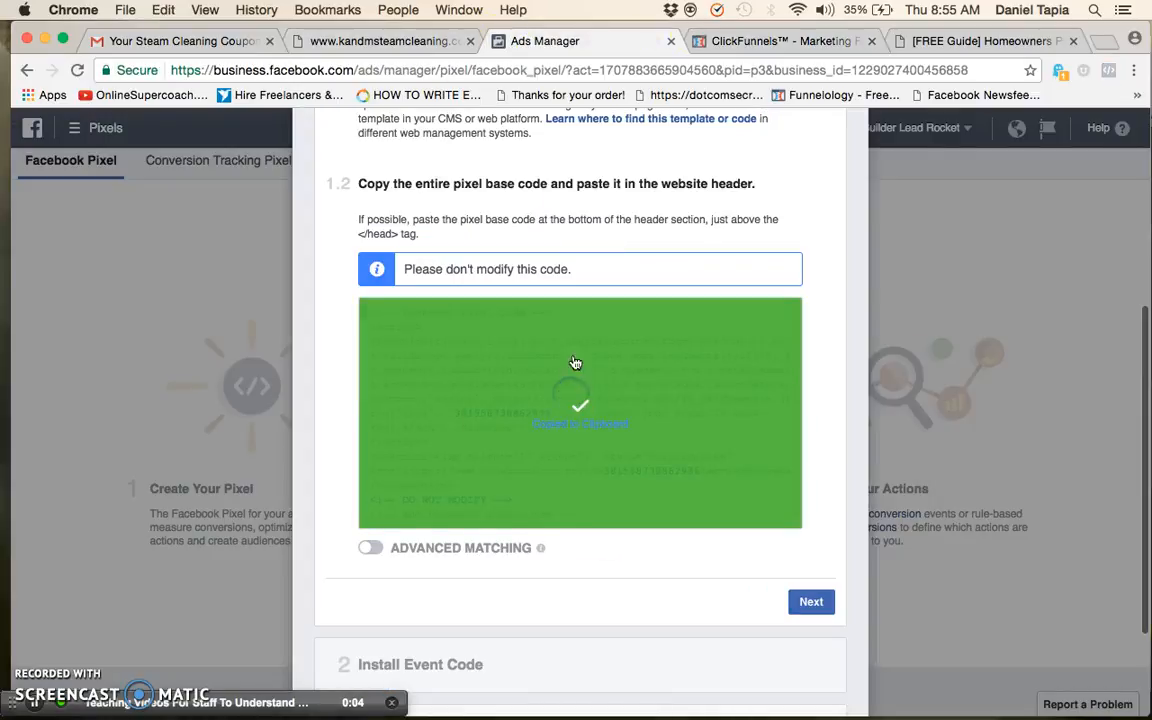
click(744, 40)
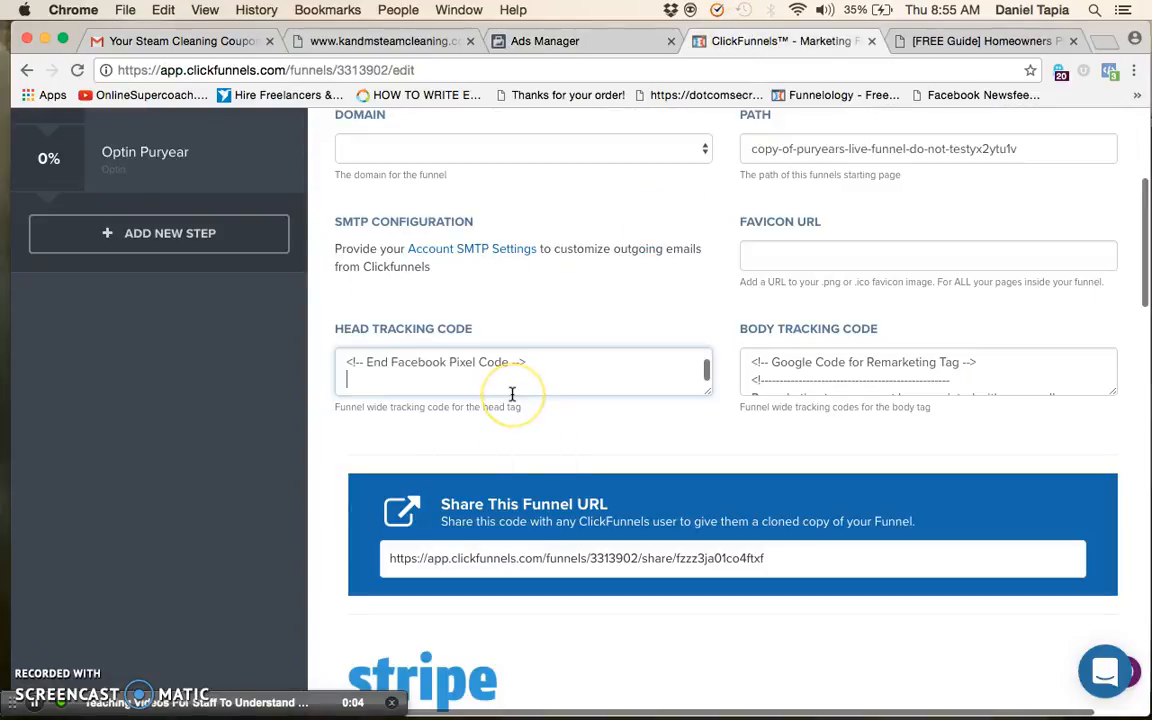
key(BackSpace)
scroll(511, 394, down, 15)
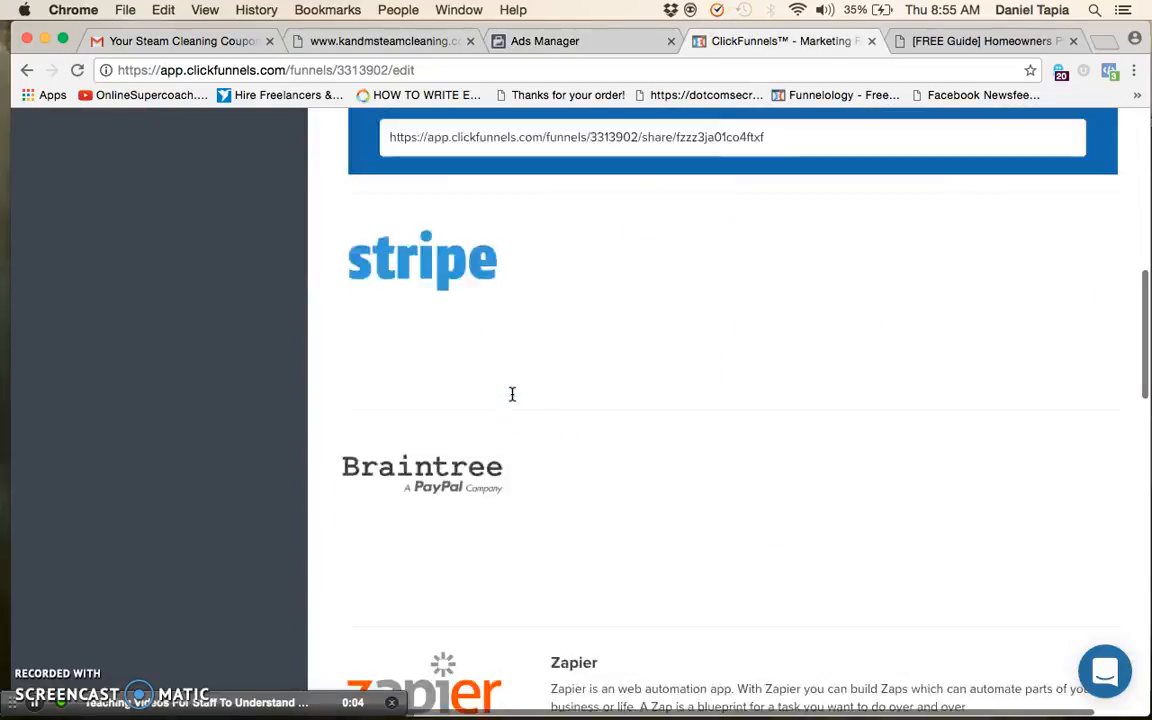
click(1022, 562)
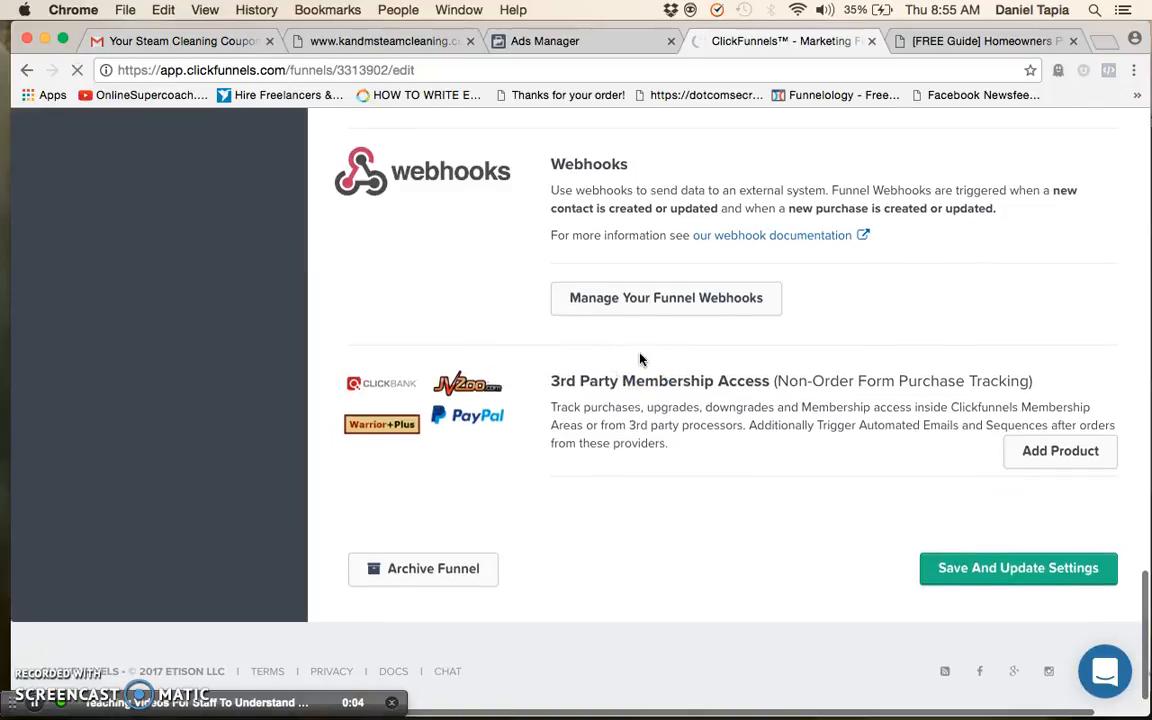
Copy the Optin 10811262 page URL again and open it in another new tab to test the saved pixel code
scroll(642, 359, up, 3)
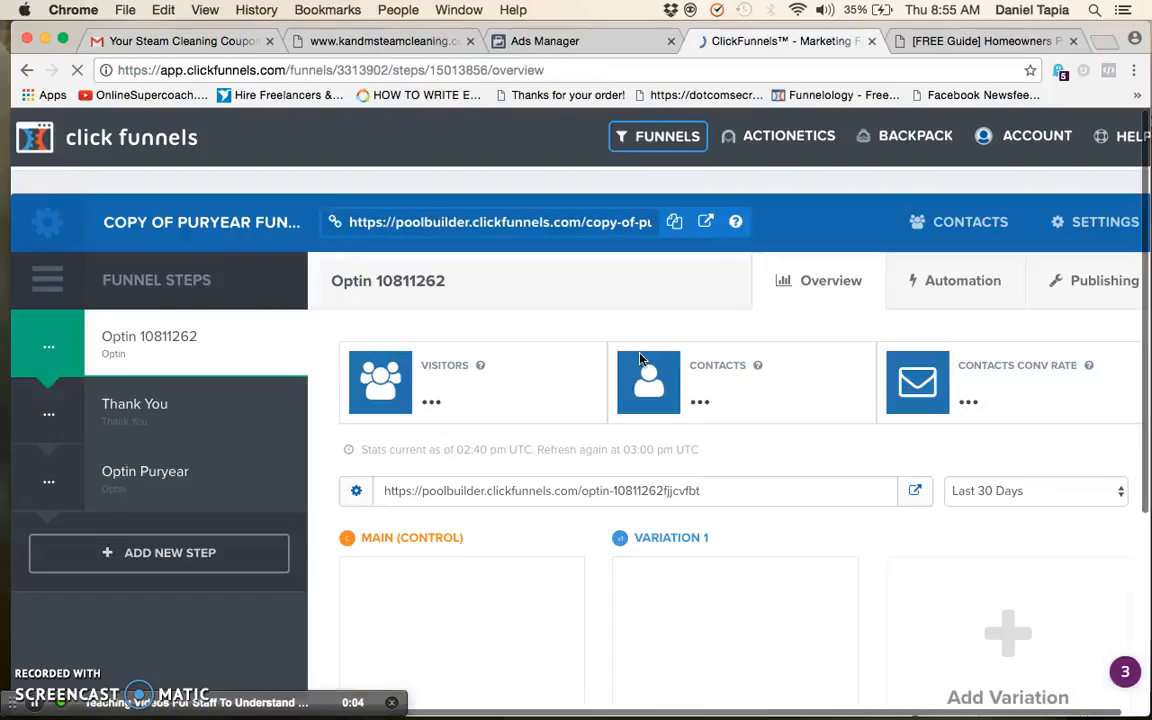
scroll(716, 525, down, 1)
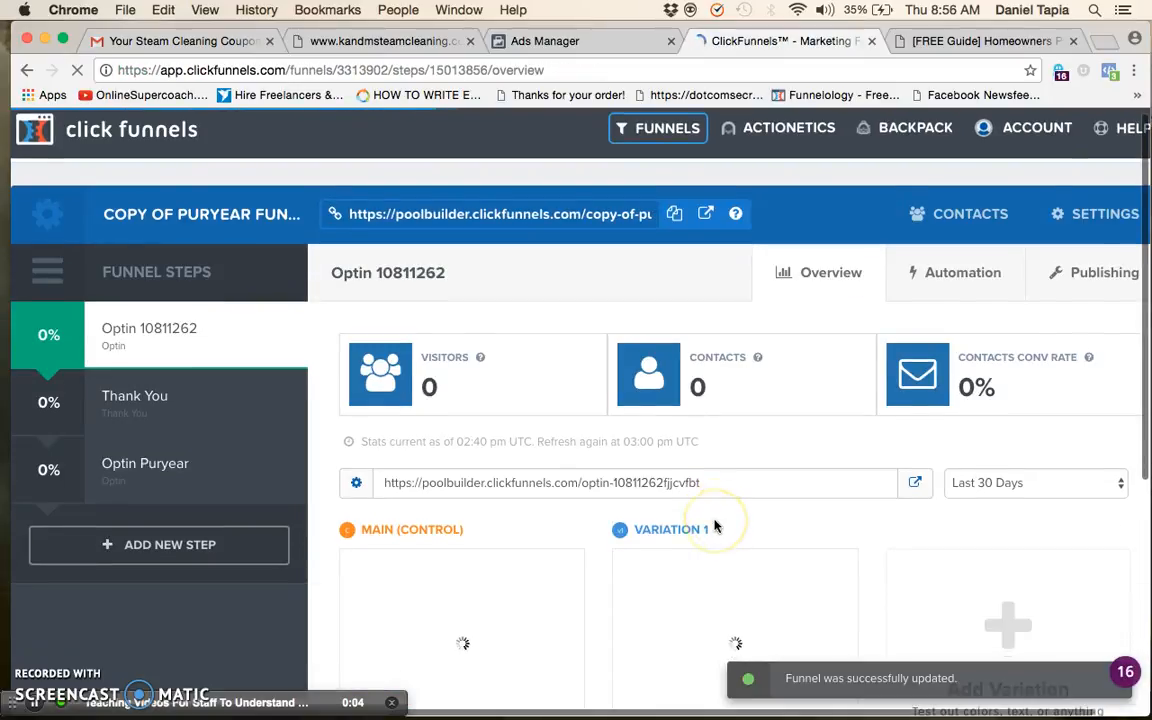
triple_click(635, 482)
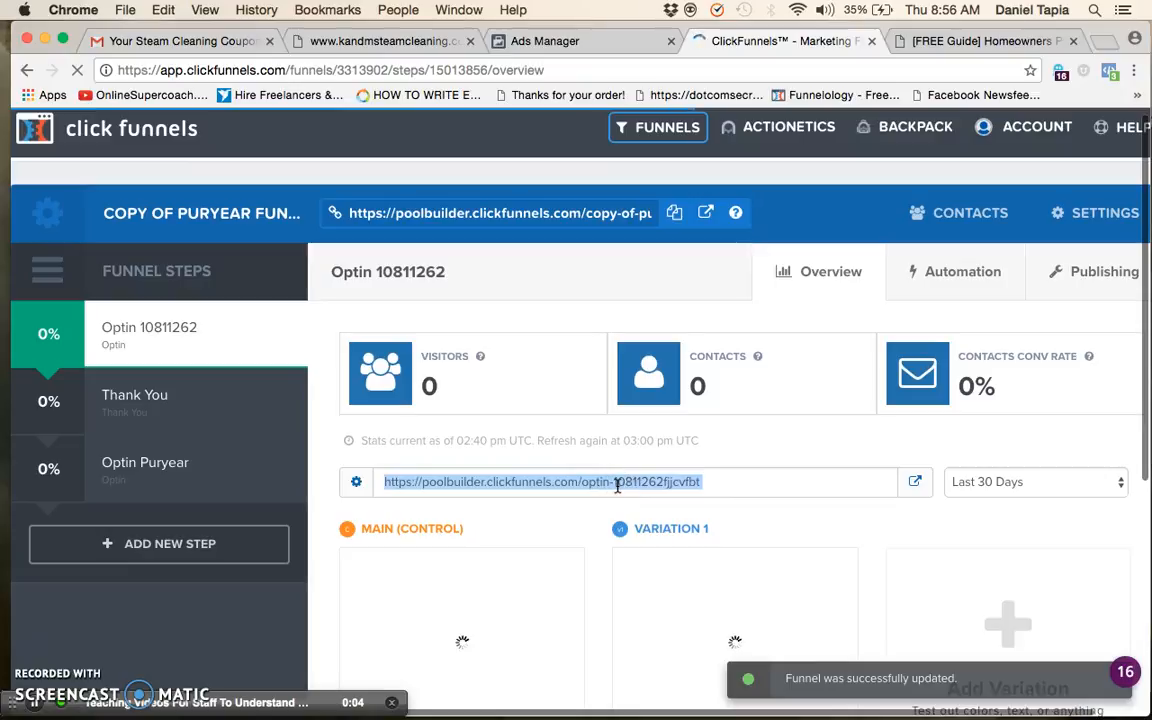
click(702, 482)
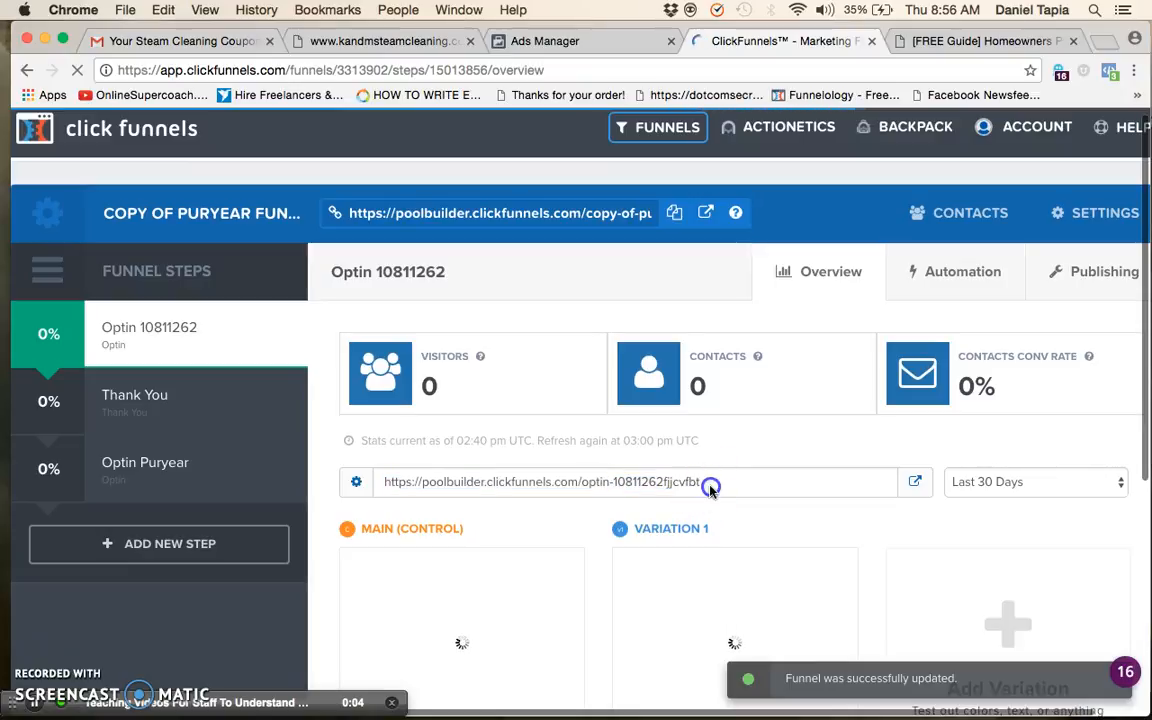
triple_click(710, 485)
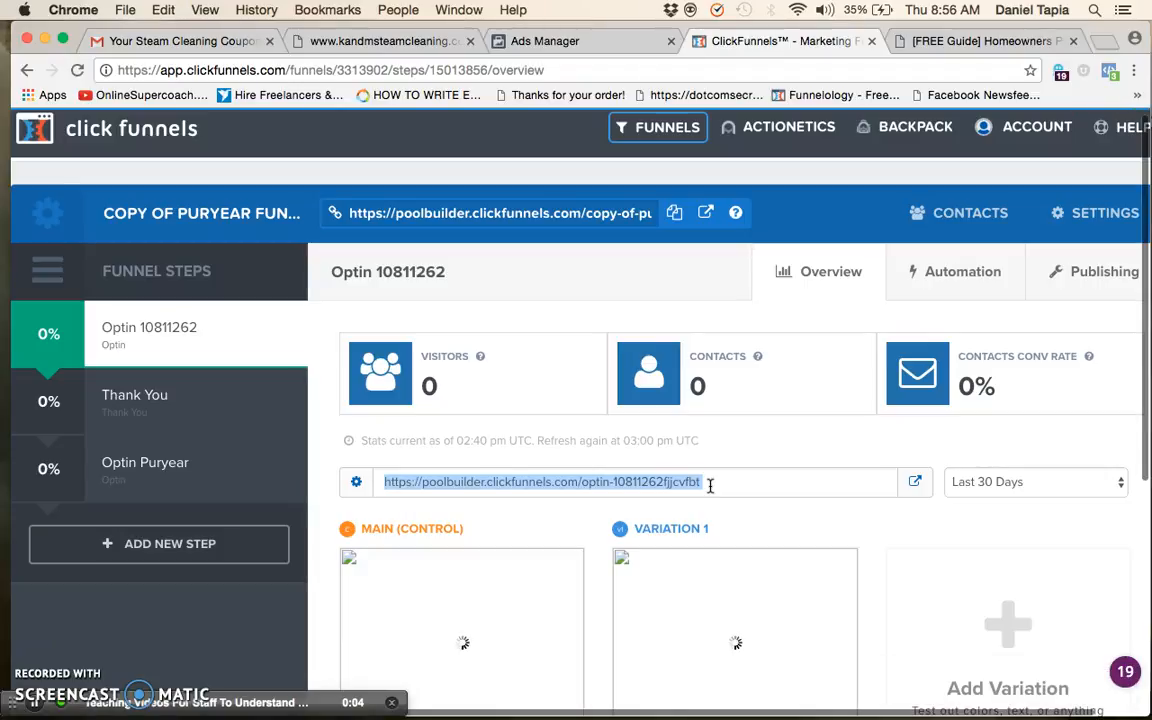
triple_click(516, 481)
key(super+c)
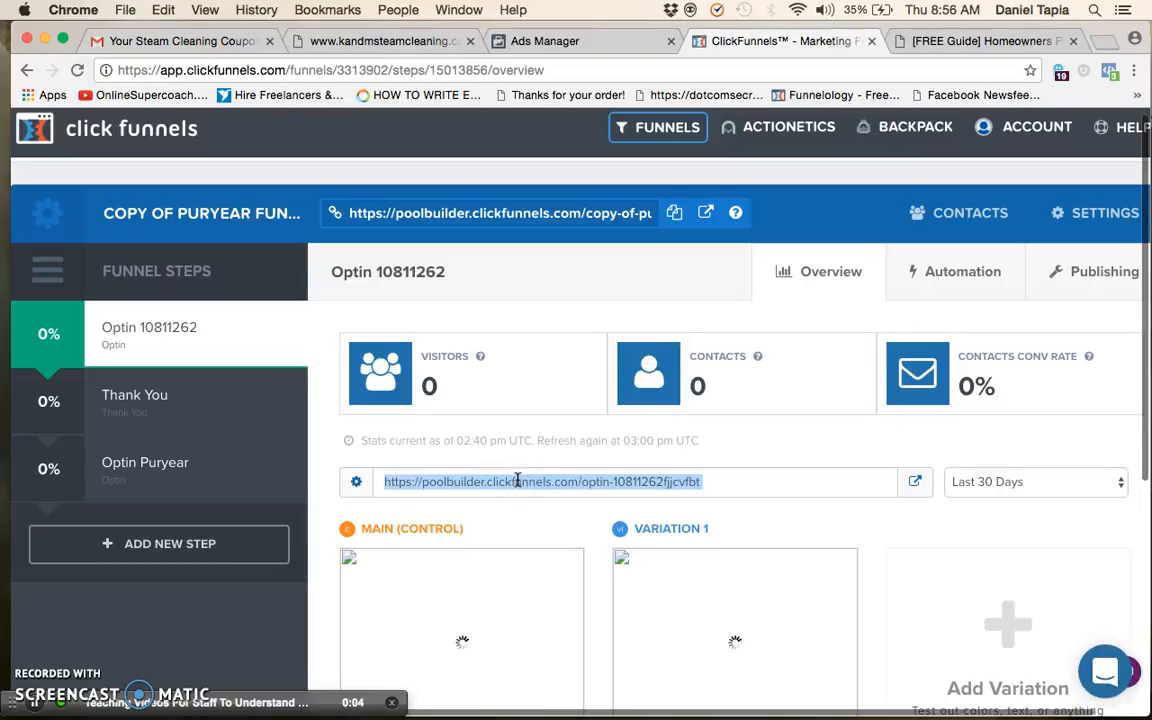
click(1103, 47)
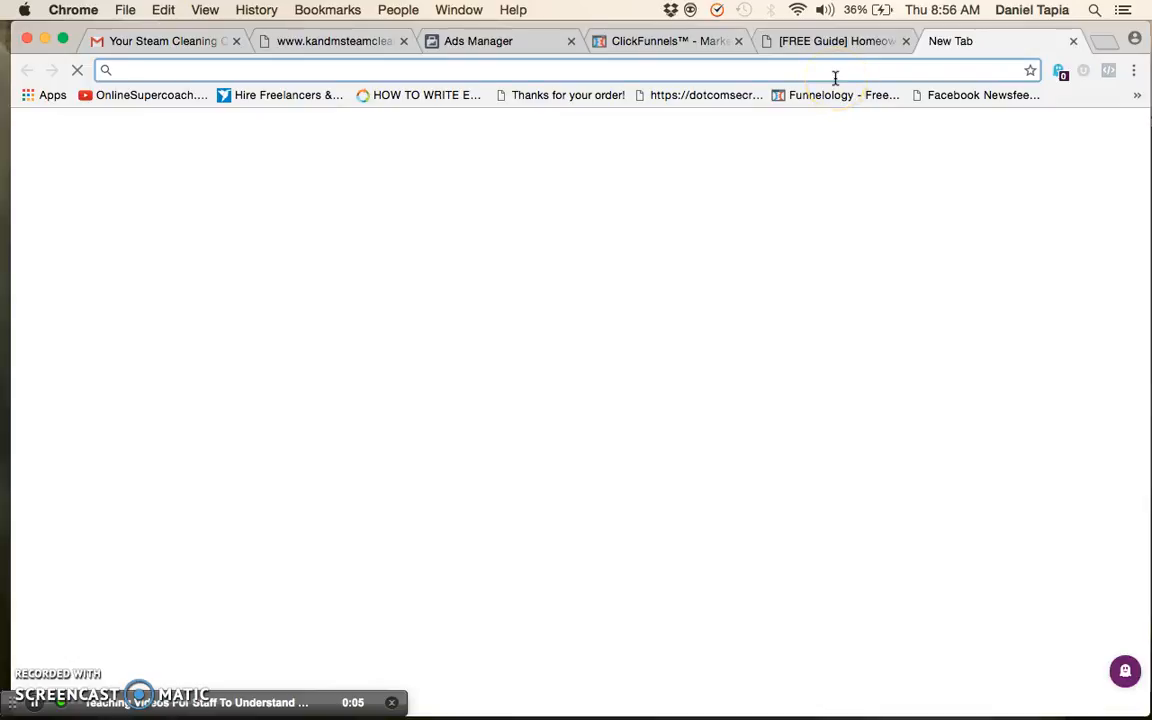
key(super+v)
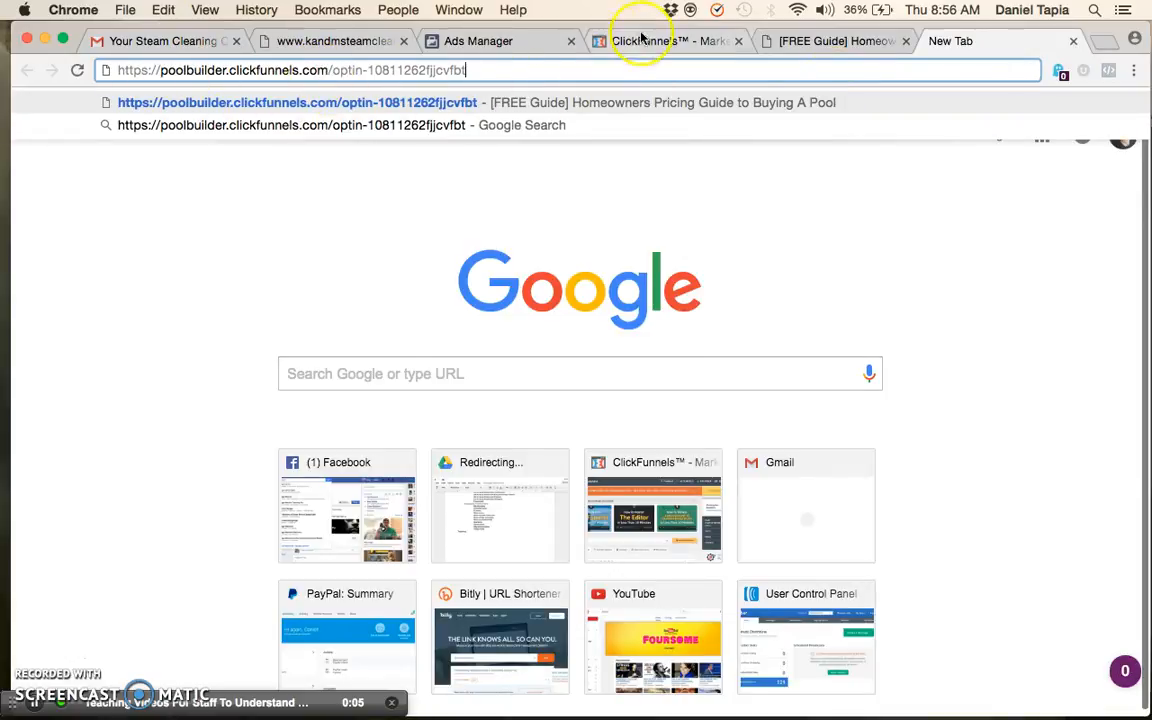
click(602, 40)
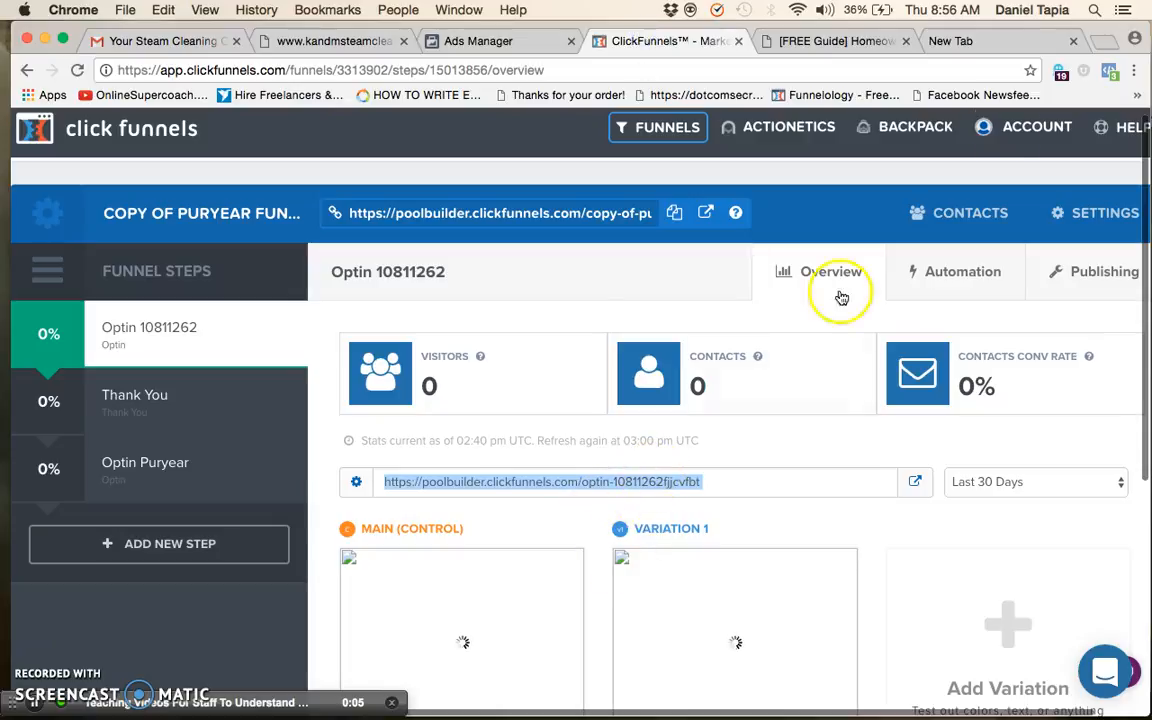
click(1001, 41)
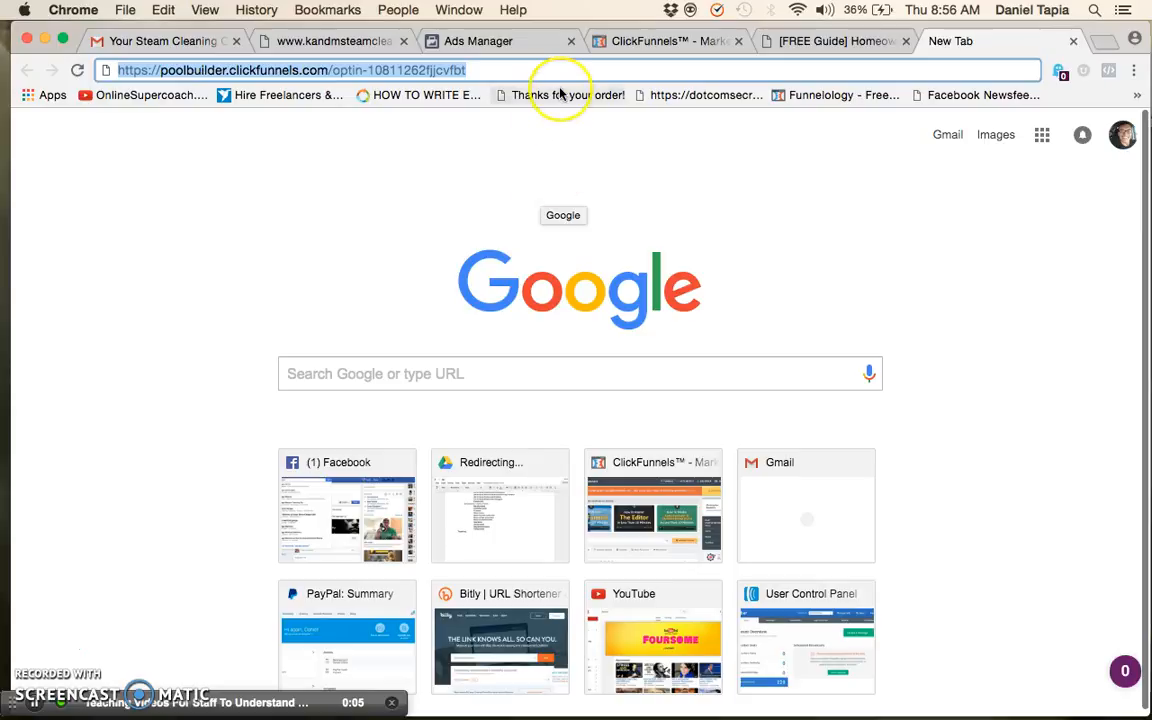
key(Return)
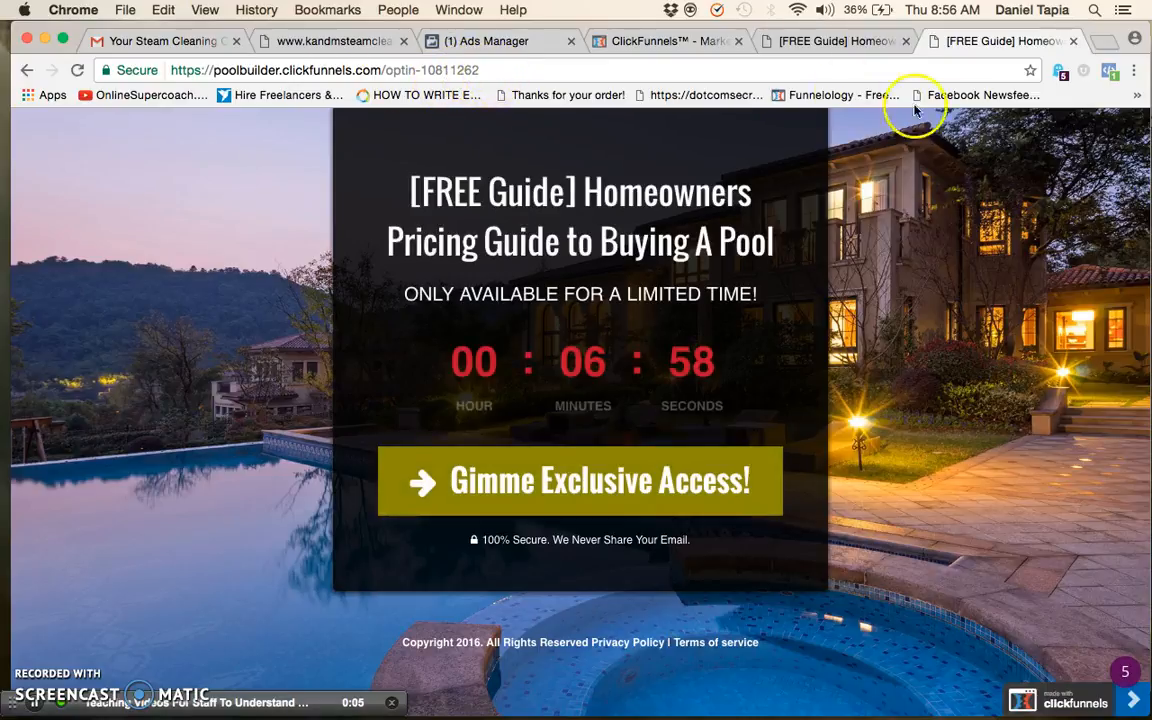
Inspect the optin page's pixel and its PageView event details with Facebook Pixel Helper, closing the helper when done
click(1108, 76)
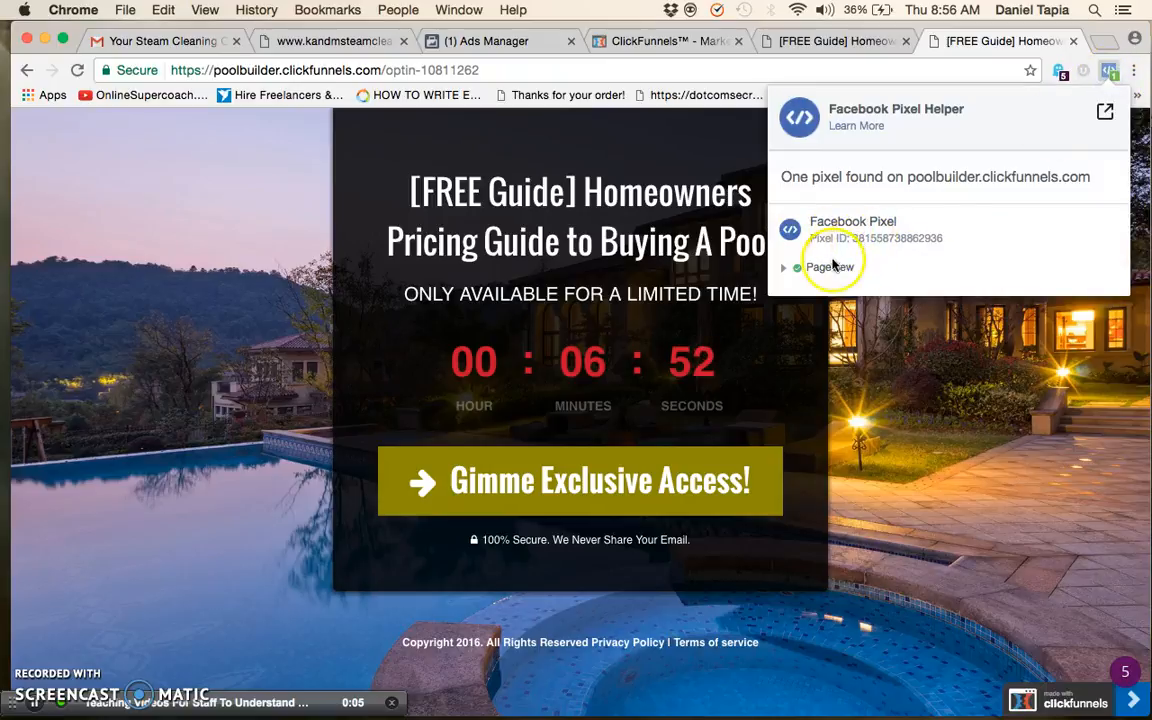
click(785, 267)
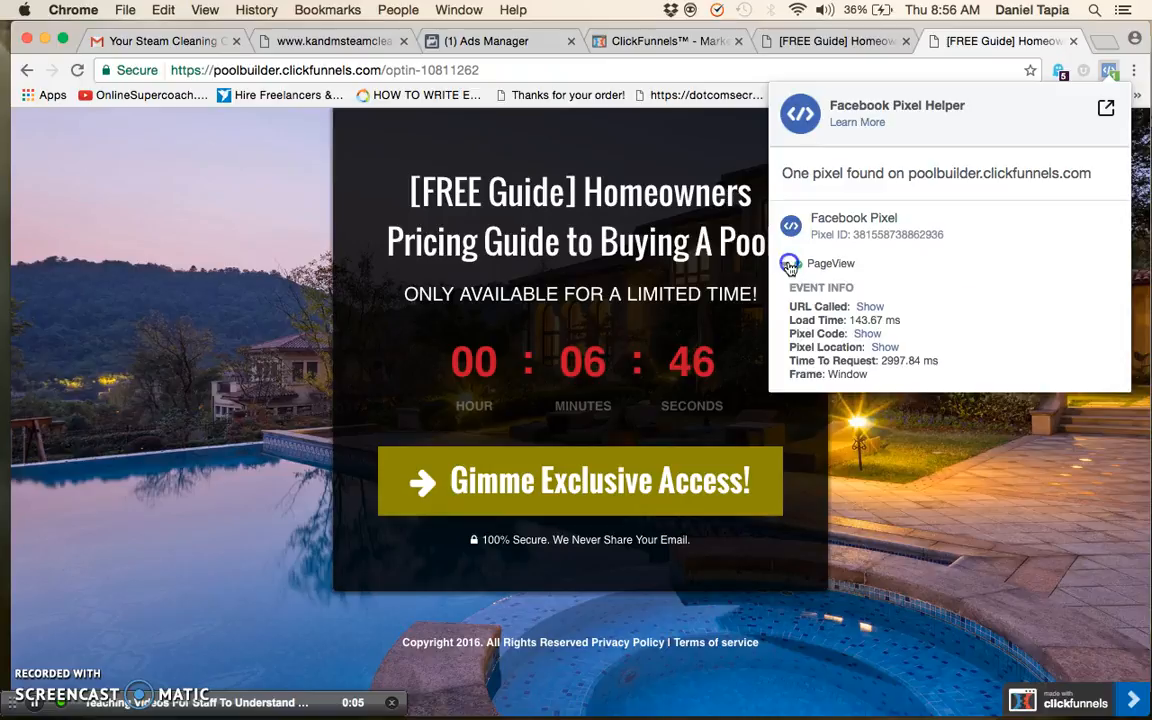
click(790, 266)
click(1110, 72)
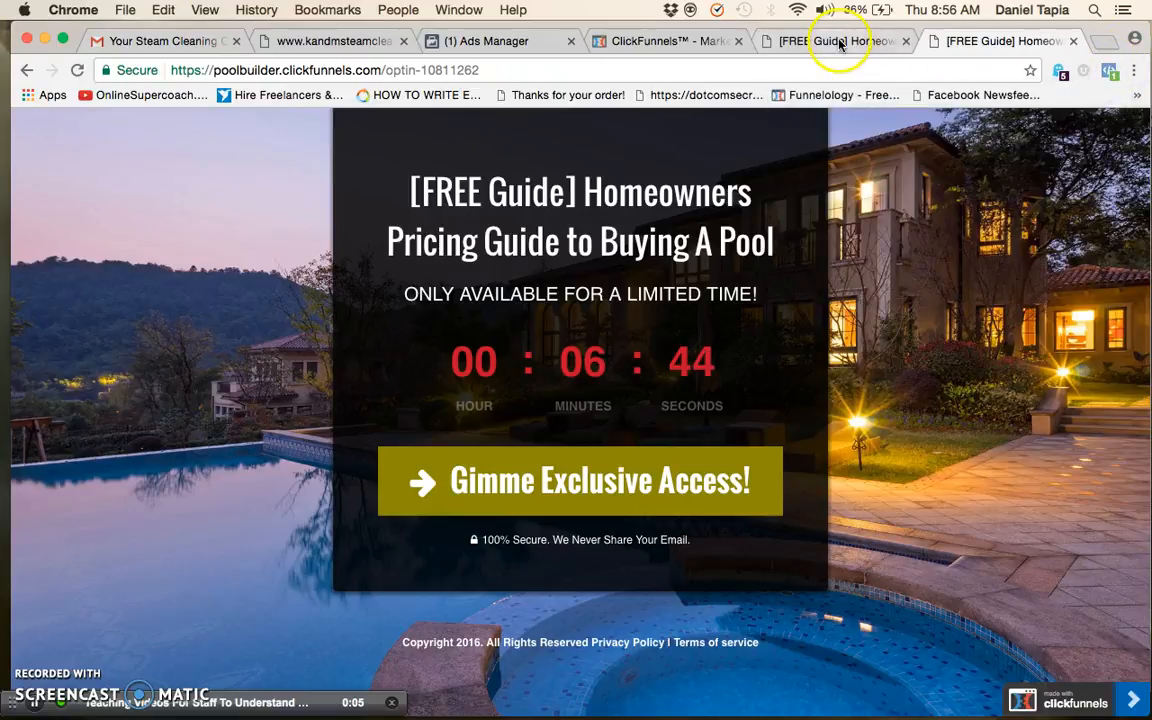
Go back through the ClickFunnels overview to Ads Manager and advance the pixel setup to the Install Event Code stage
click(700, 42)
scroll(830, 643, down, 1)
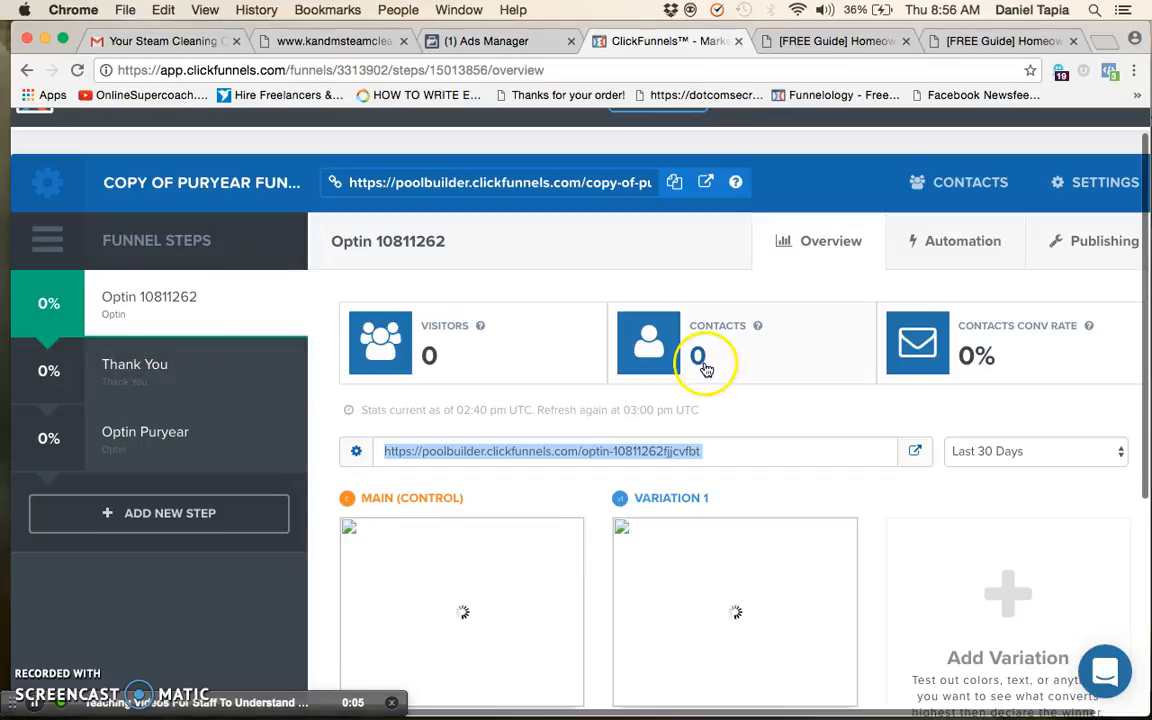
scroll(707, 360, up, 1)
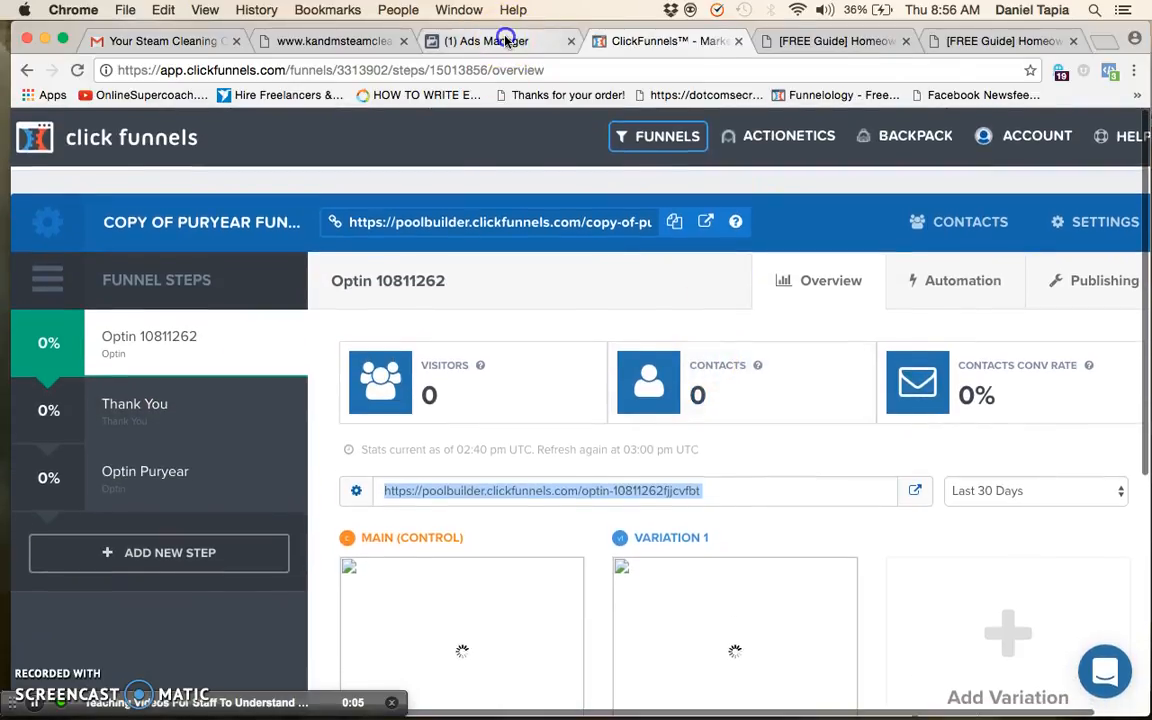
click(507, 41)
mouse_move(741, 391)
scroll(744, 391, down, 3)
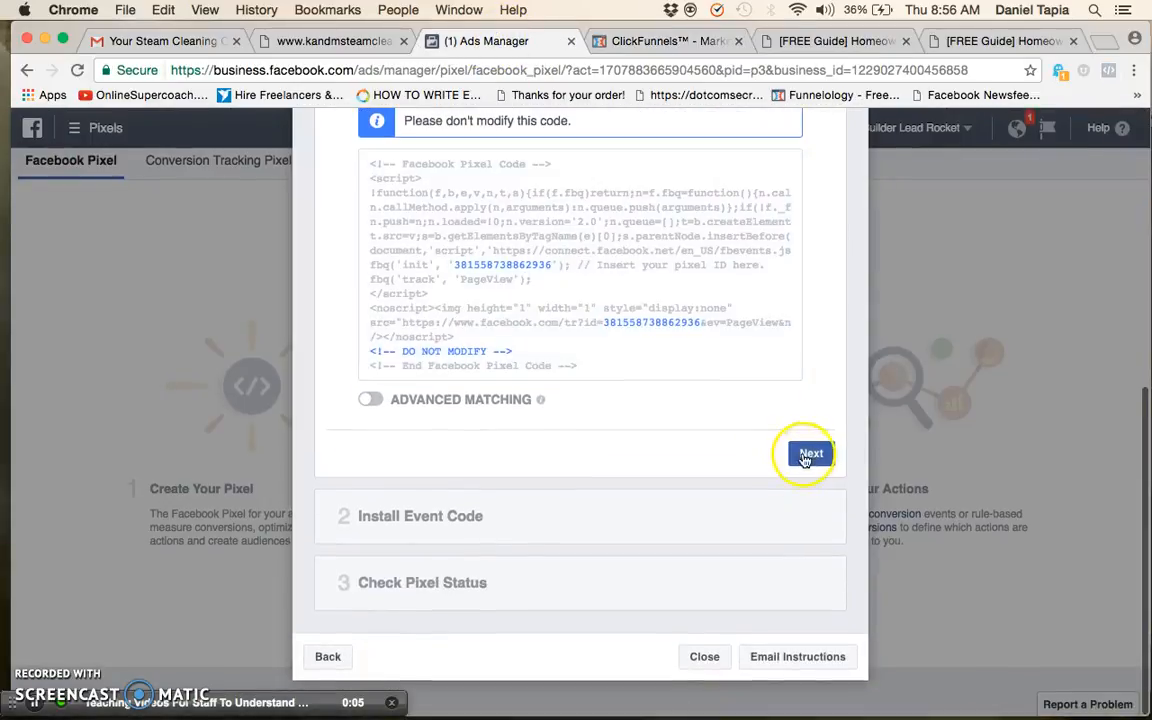
click(809, 454)
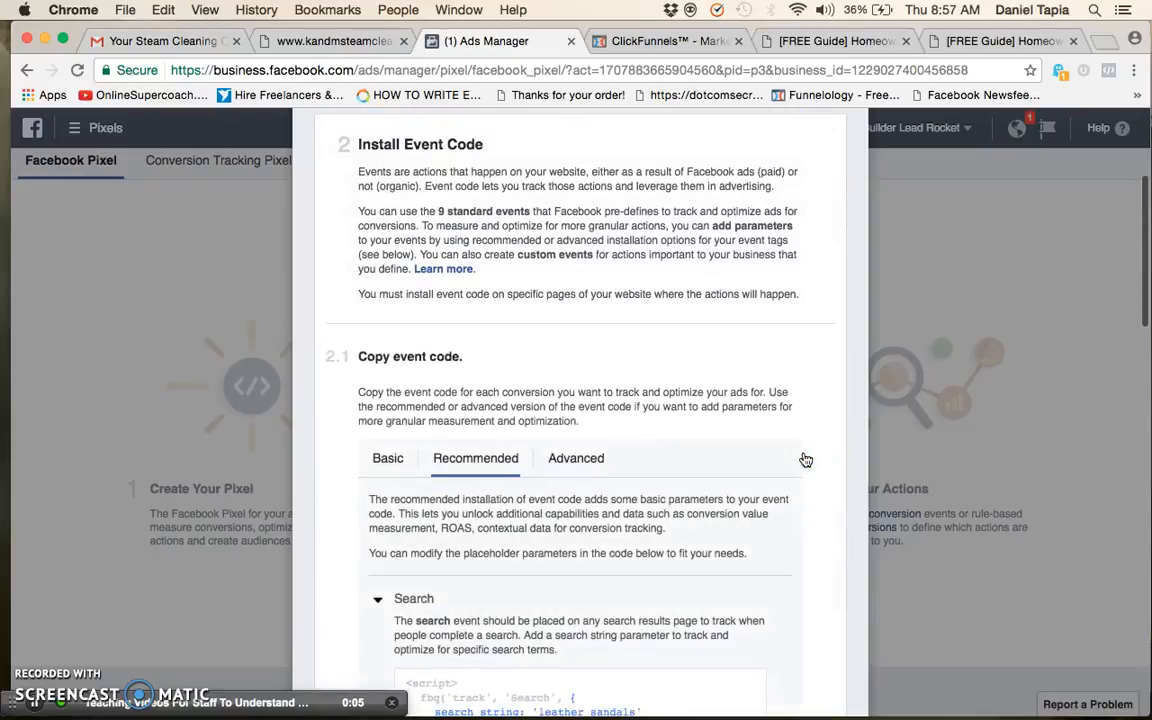
Expand the Lead event under the recommended event code in Ads Manager and copy its code
click(672, 40)
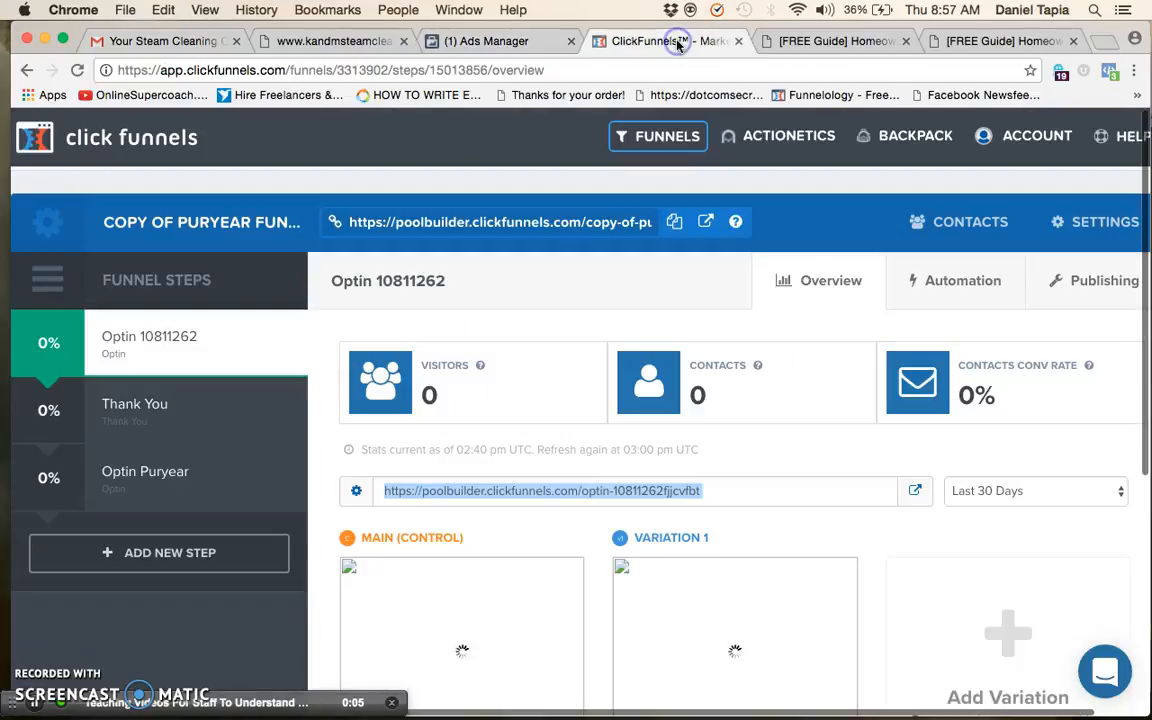
click(505, 42)
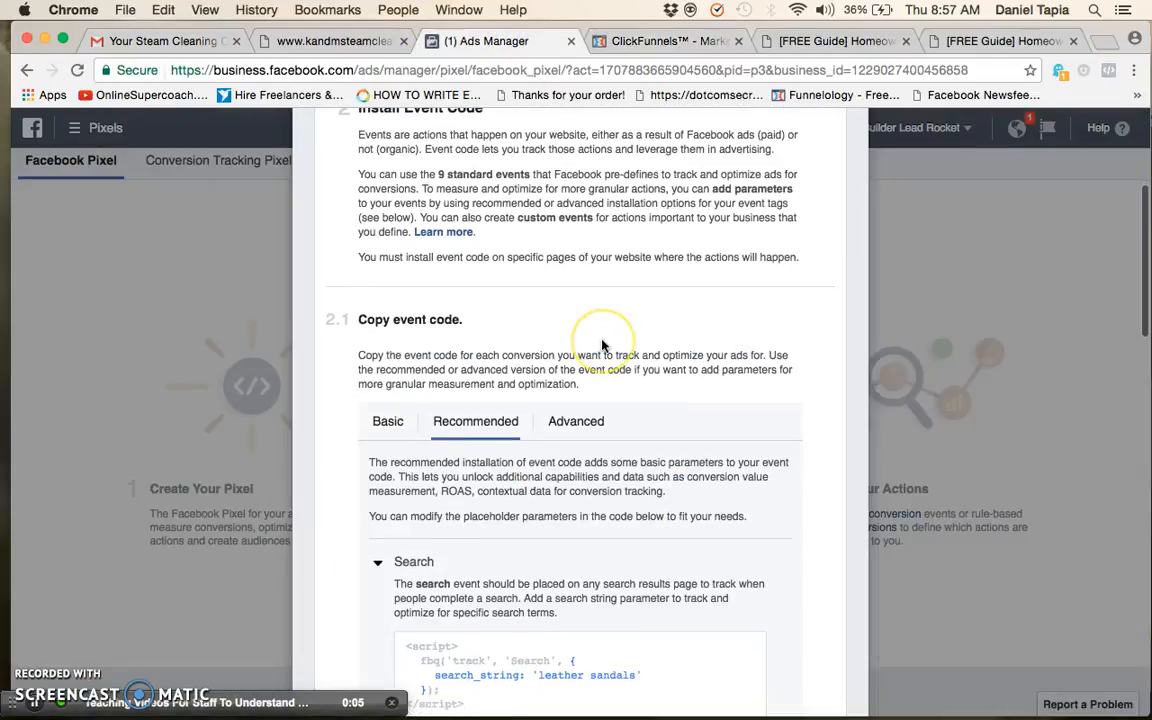
scroll(602, 345, down, 6)
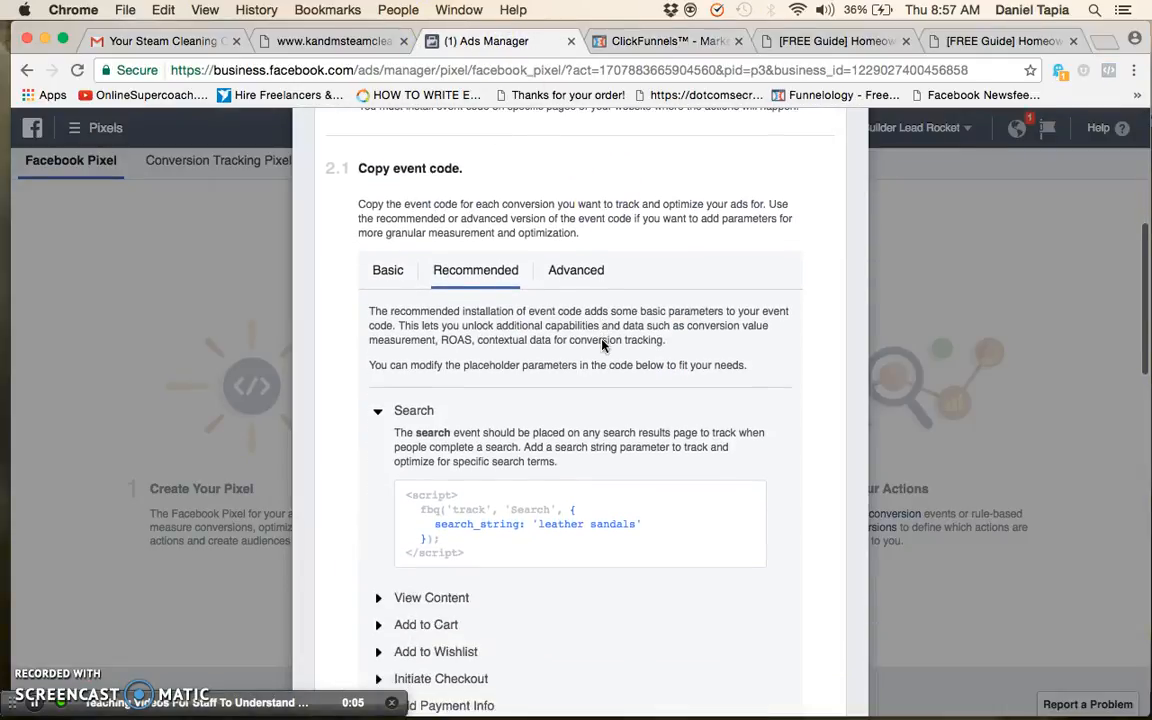
scroll(602, 345, down, 3)
click(424, 516)
click(395, 431)
scroll(385, 370, down, 3)
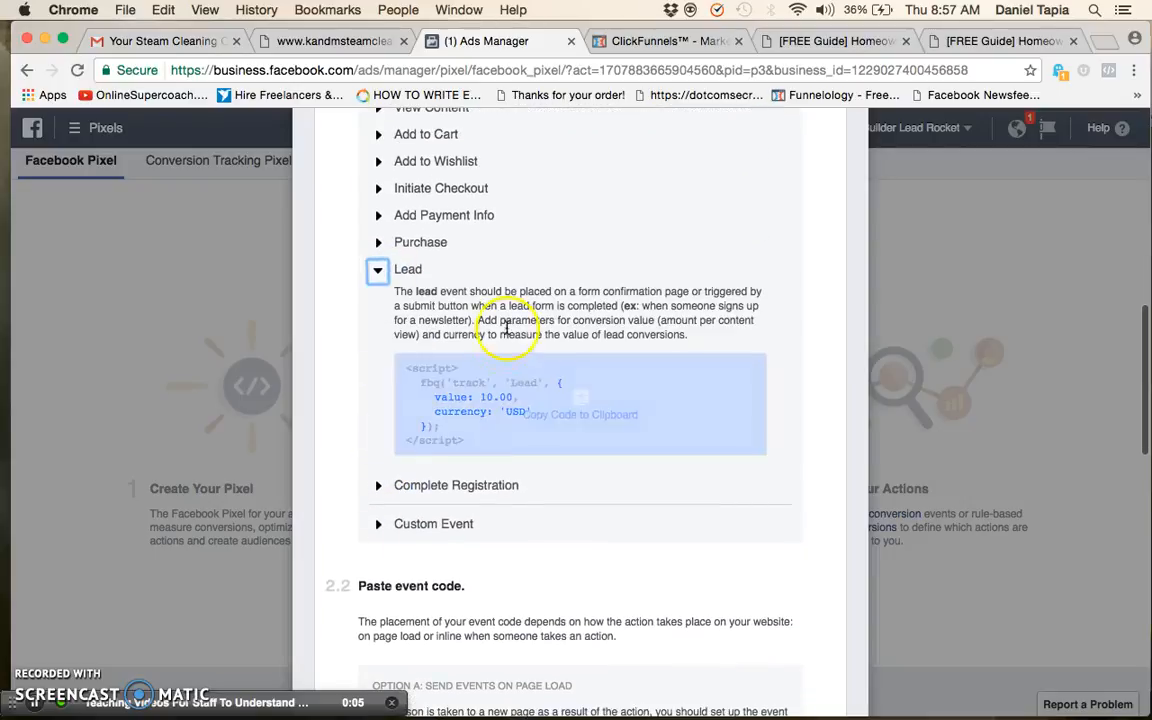
click(534, 390)
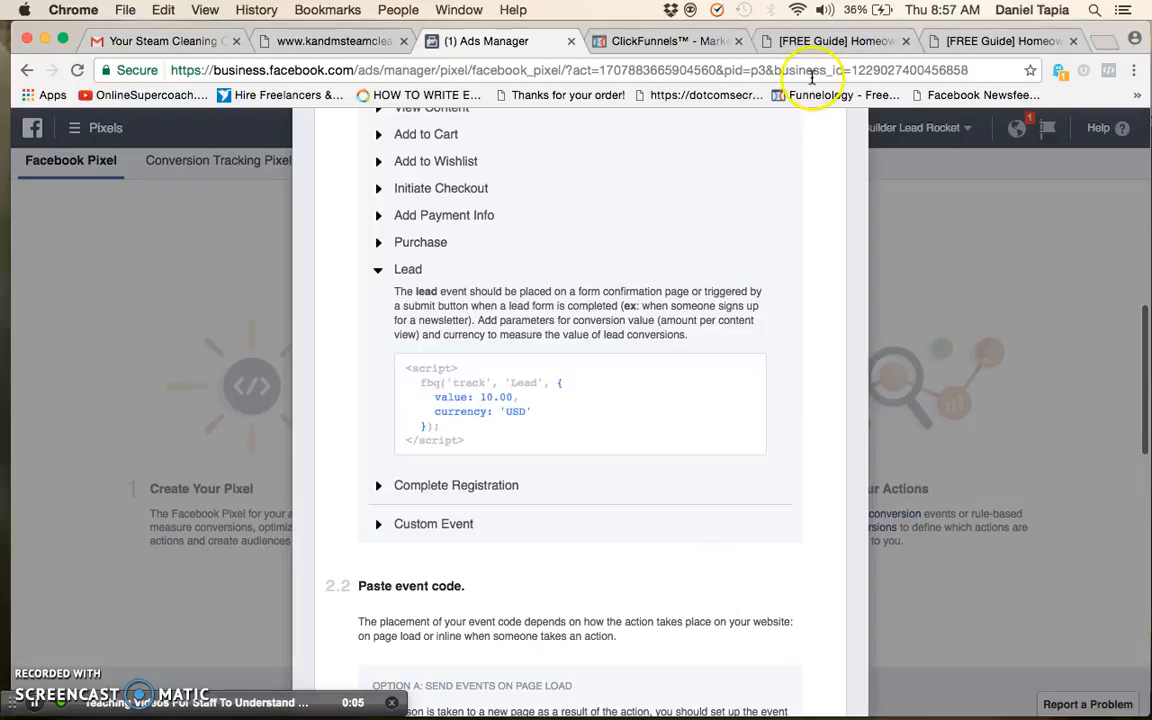
Switch to the ClickFunnels funnel and open the overview of its Thank You step
click(678, 44)
scroll(560, 404, down, 3)
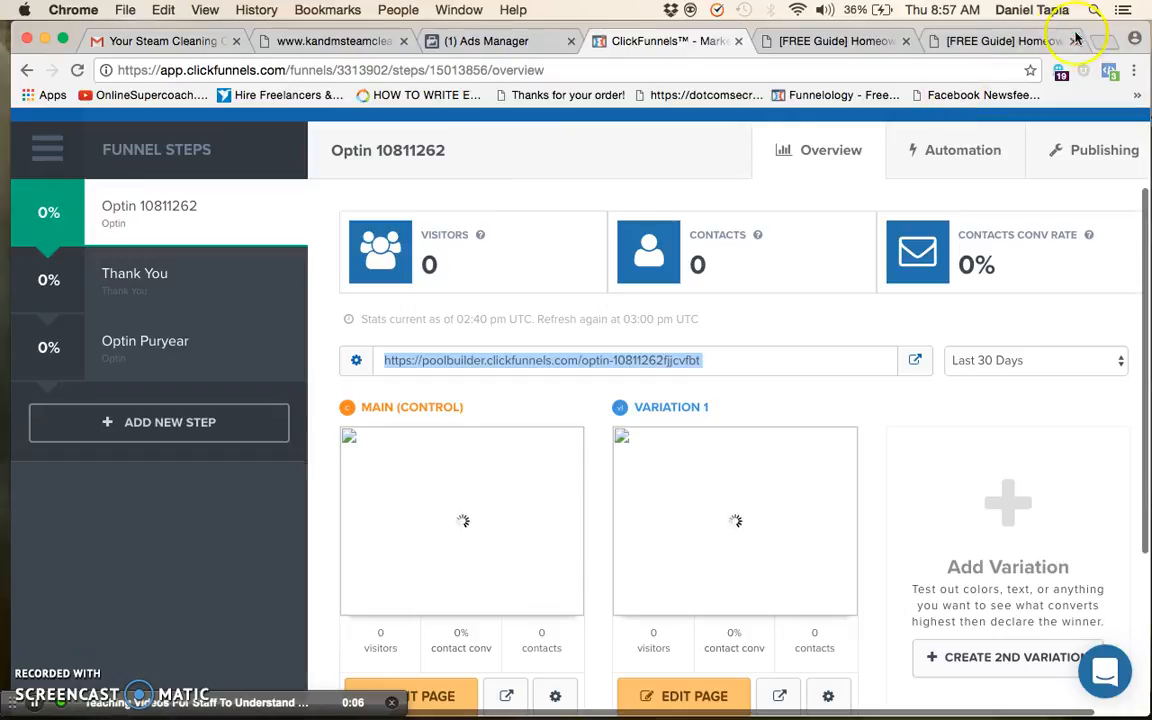
click(1030, 42)
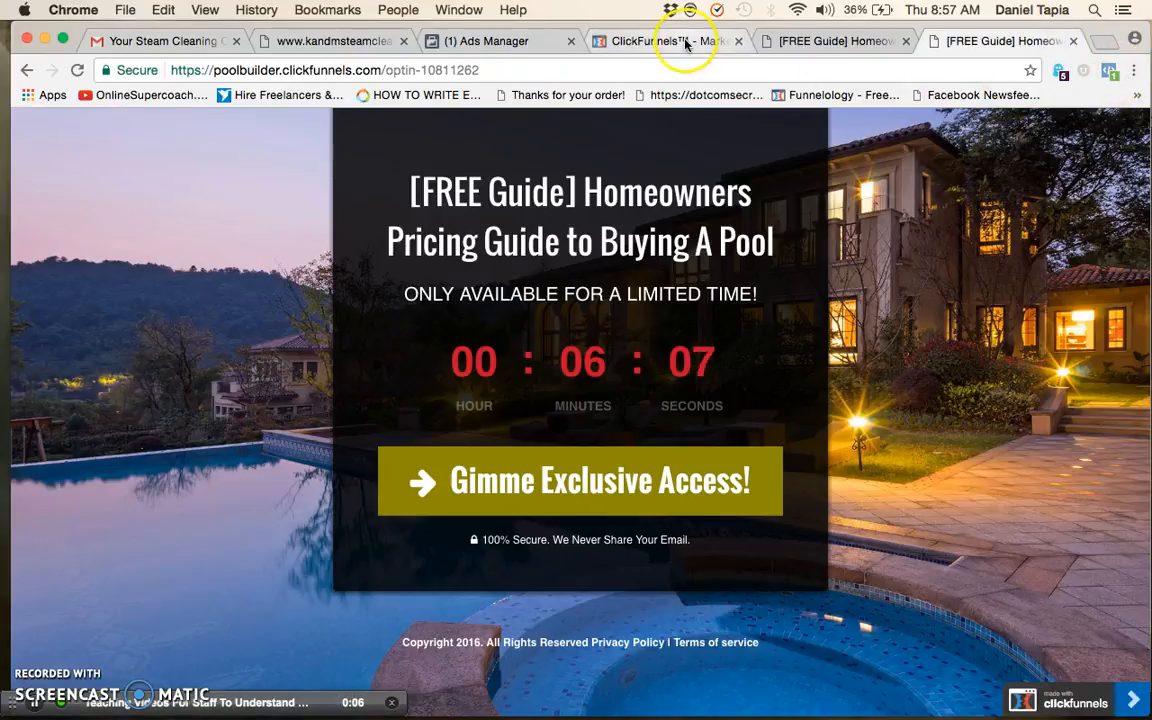
click(600, 41)
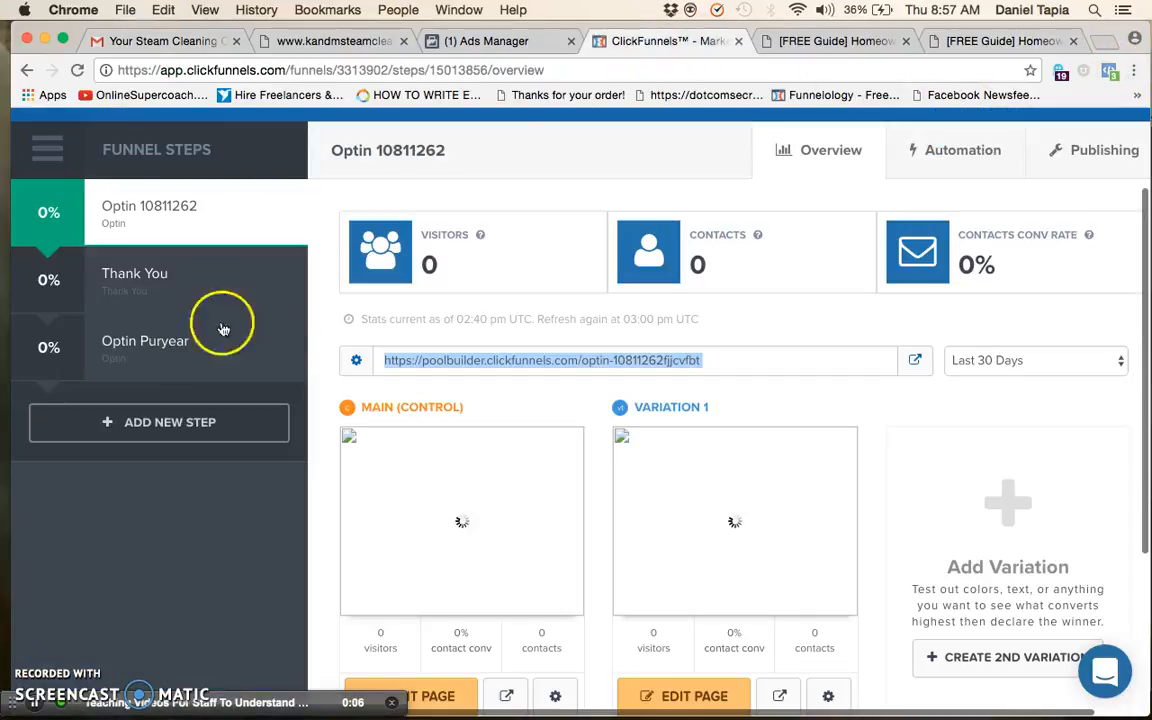
click(155, 284)
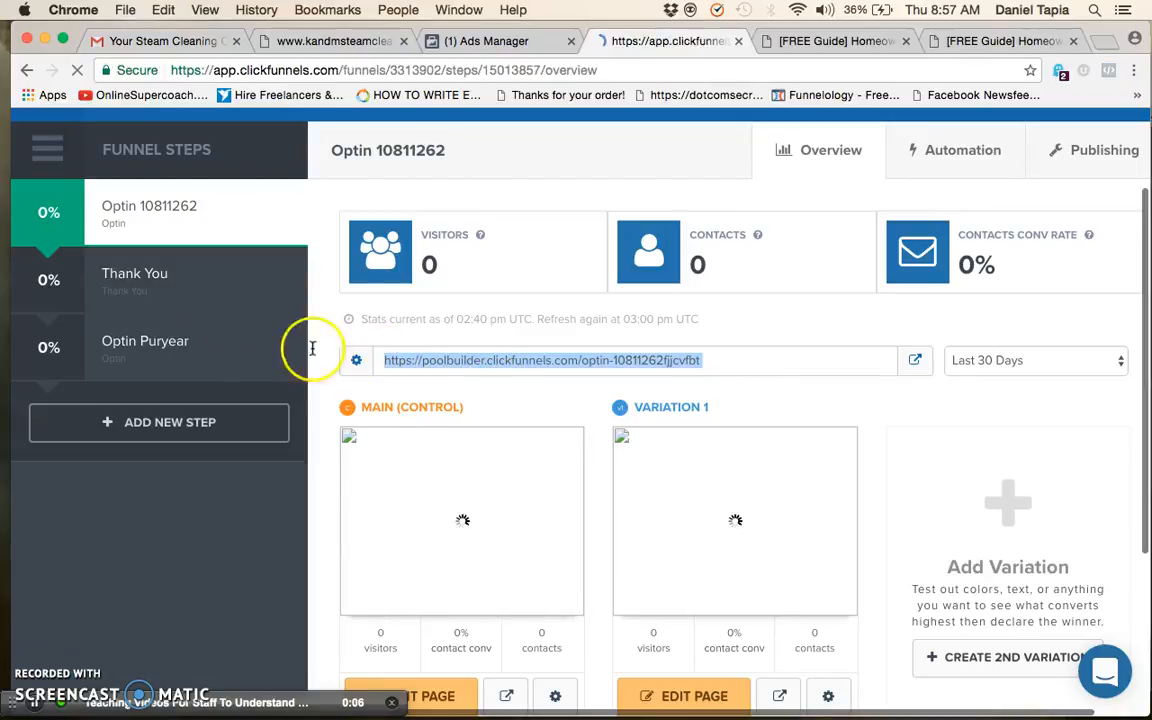
scroll(570, 483, down, 5)
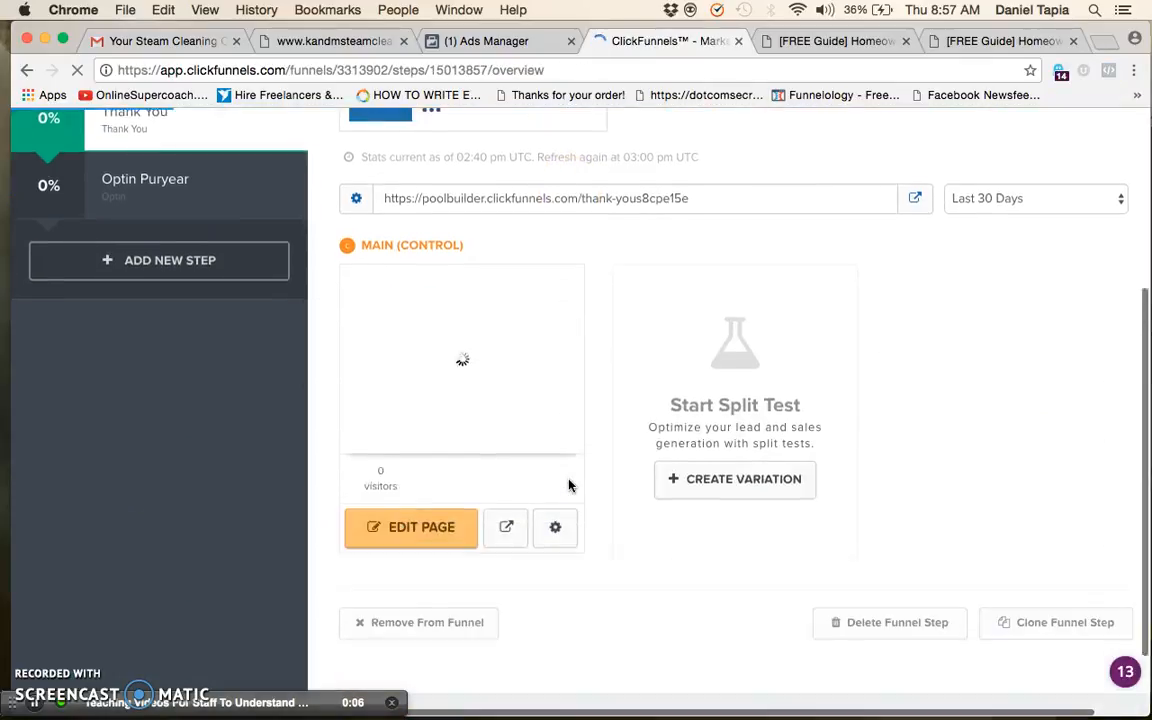
scroll(570, 470, up, 2)
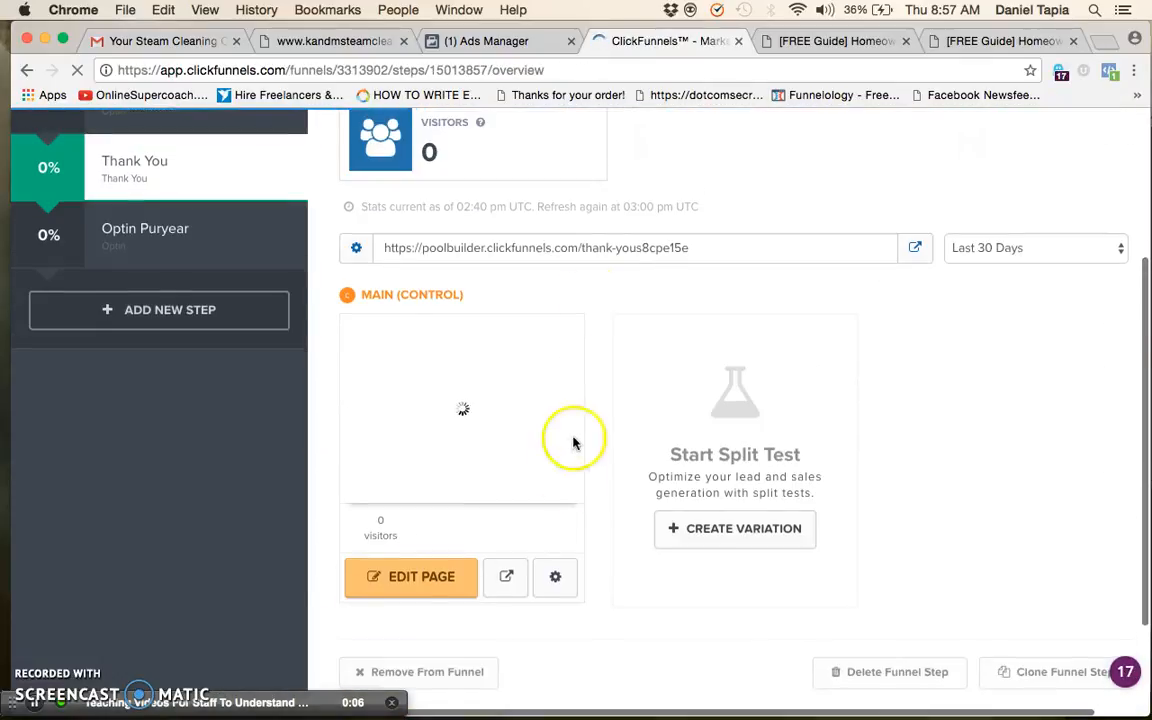
Open the Thank You page's URL in a new tab and inspect its pixel with Facebook Pixel Helper
triple_click(596, 250)
key(super+c)
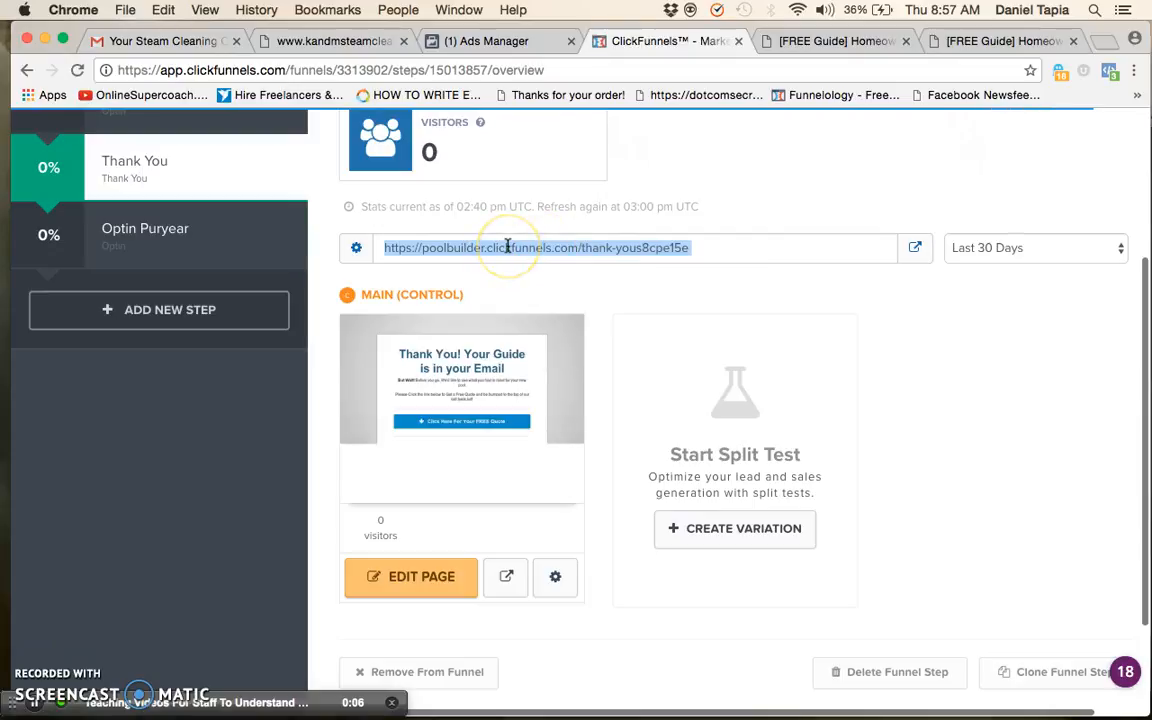
click(1100, 45)
key(super+v)
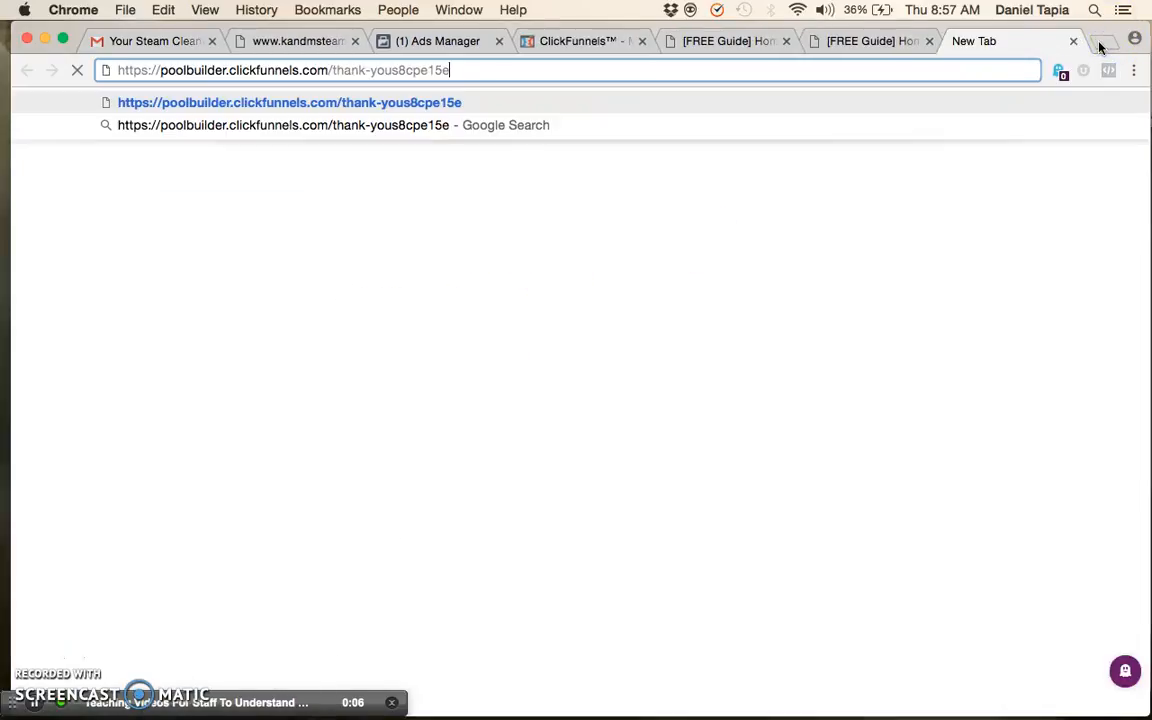
click(415, 72)
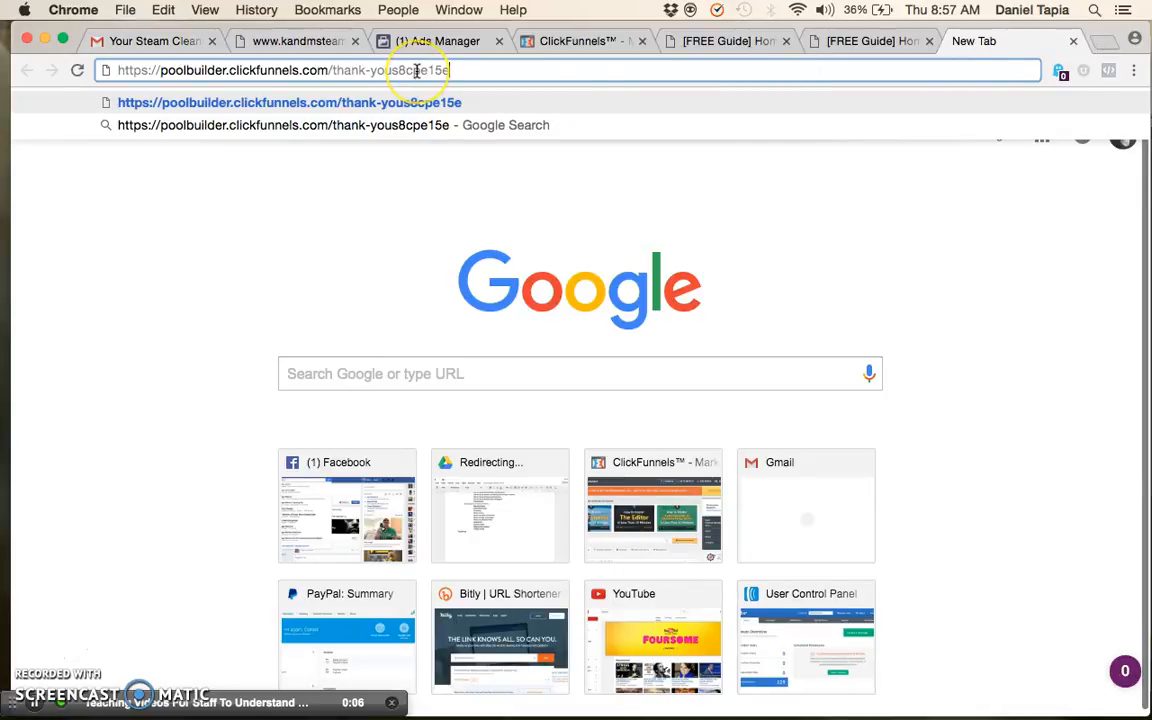
key(Return)
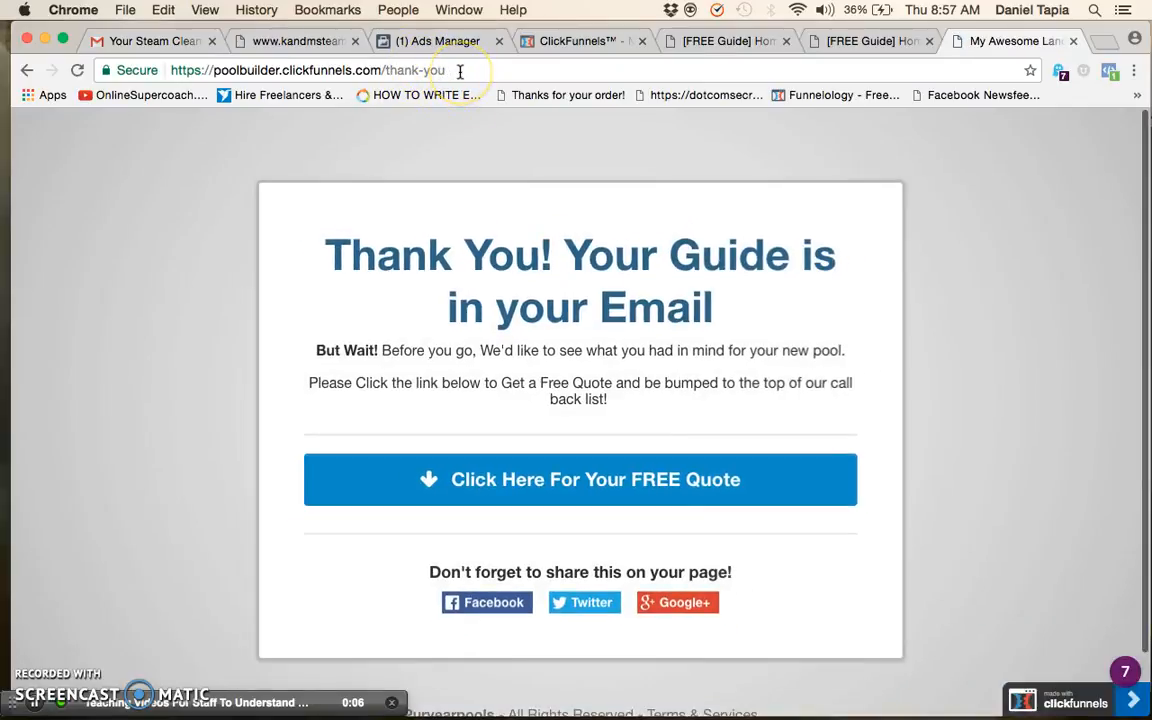
click(1112, 76)
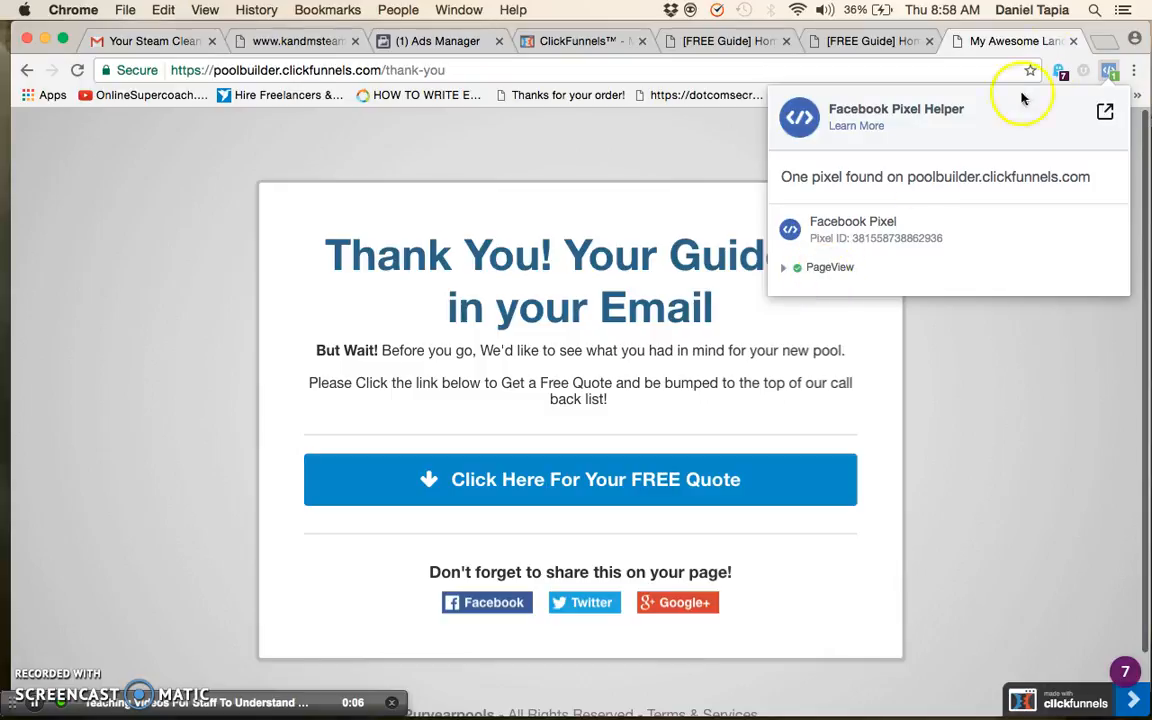
click(1108, 70)
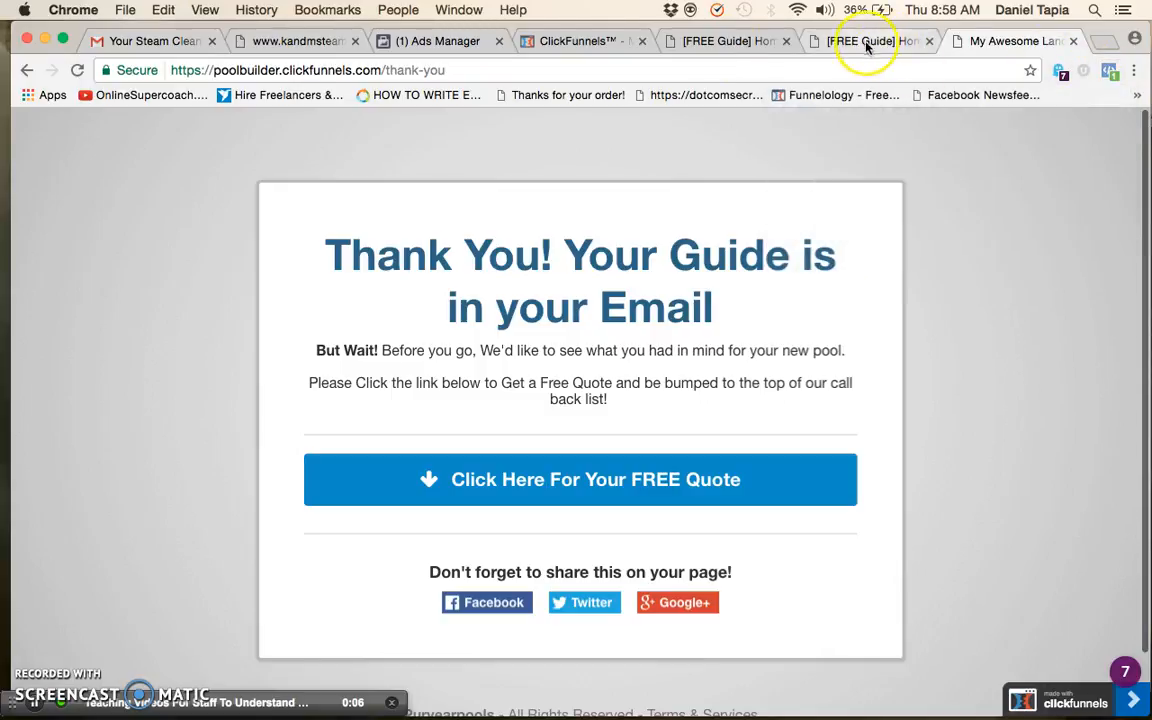
Close both optin test pages and return to the Thank You step in ClickFunnels
click(612, 41)
click(868, 41)
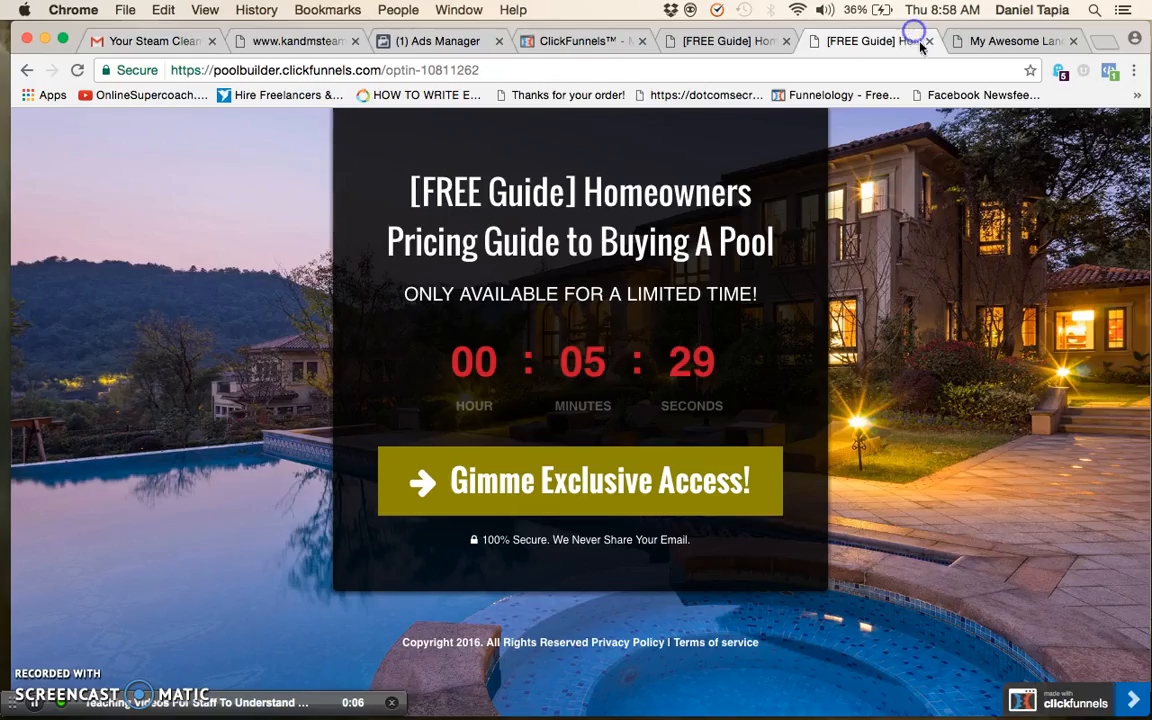
click(931, 41)
click(862, 38)
click(905, 41)
click(692, 43)
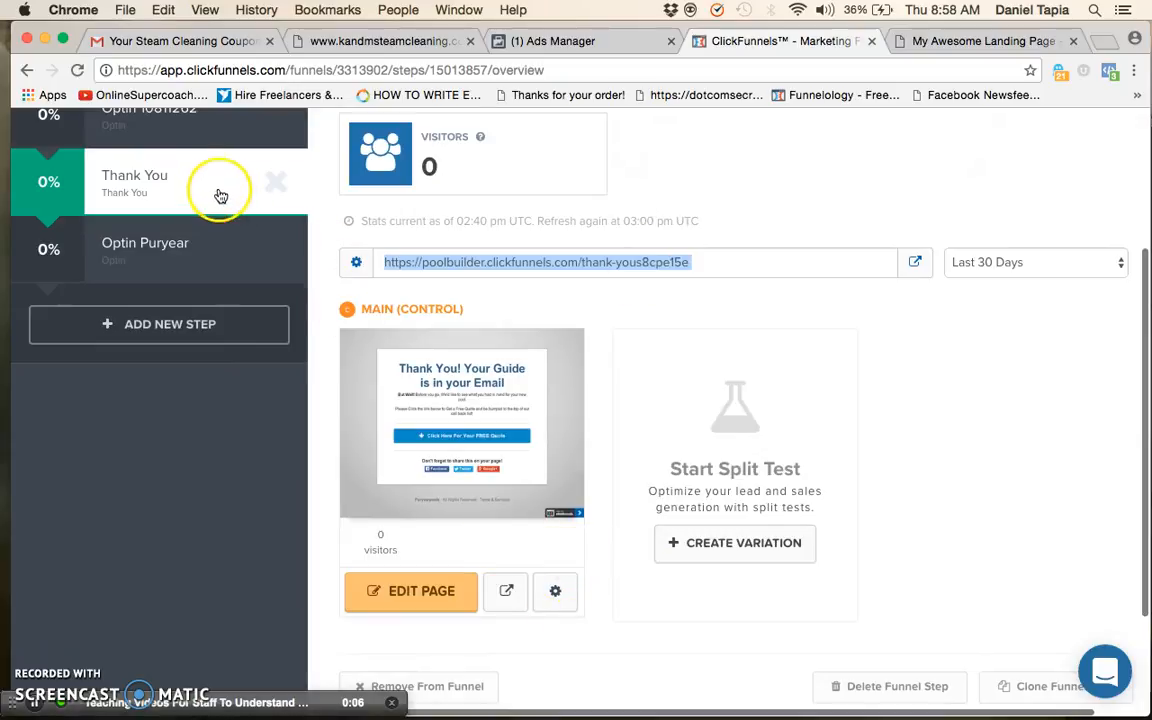
Open the Thank You page in the page editor and start editing its header custom tracking code
click(557, 595)
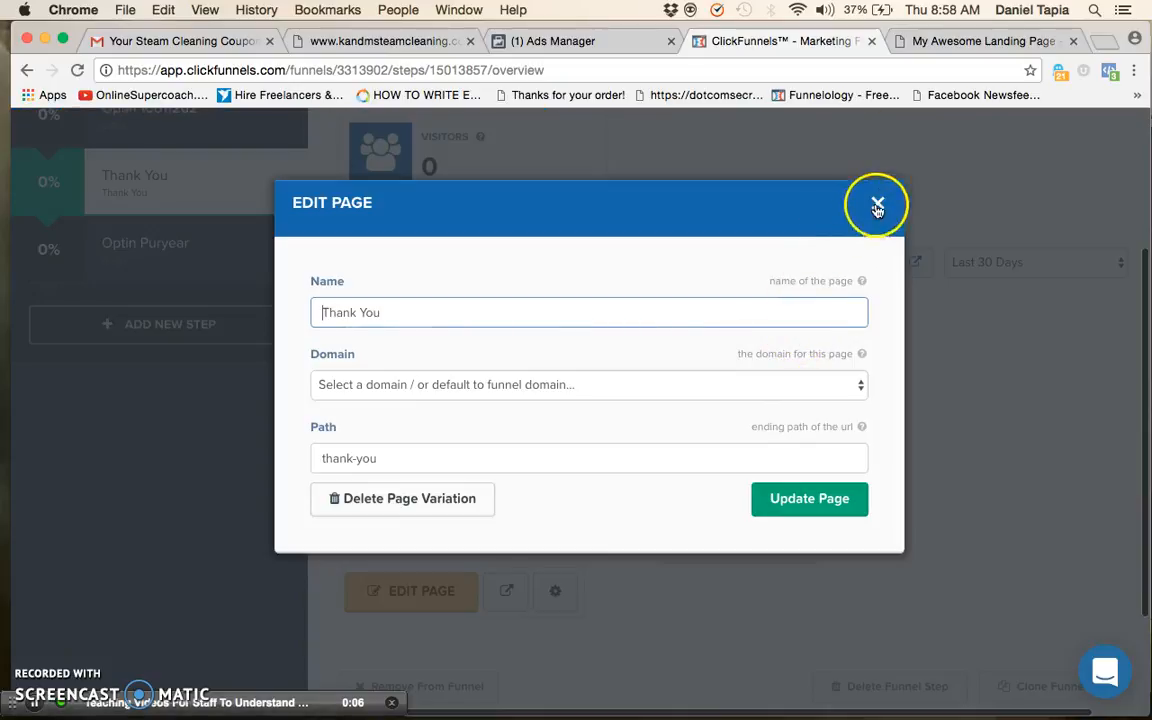
click(880, 205)
click(407, 593)
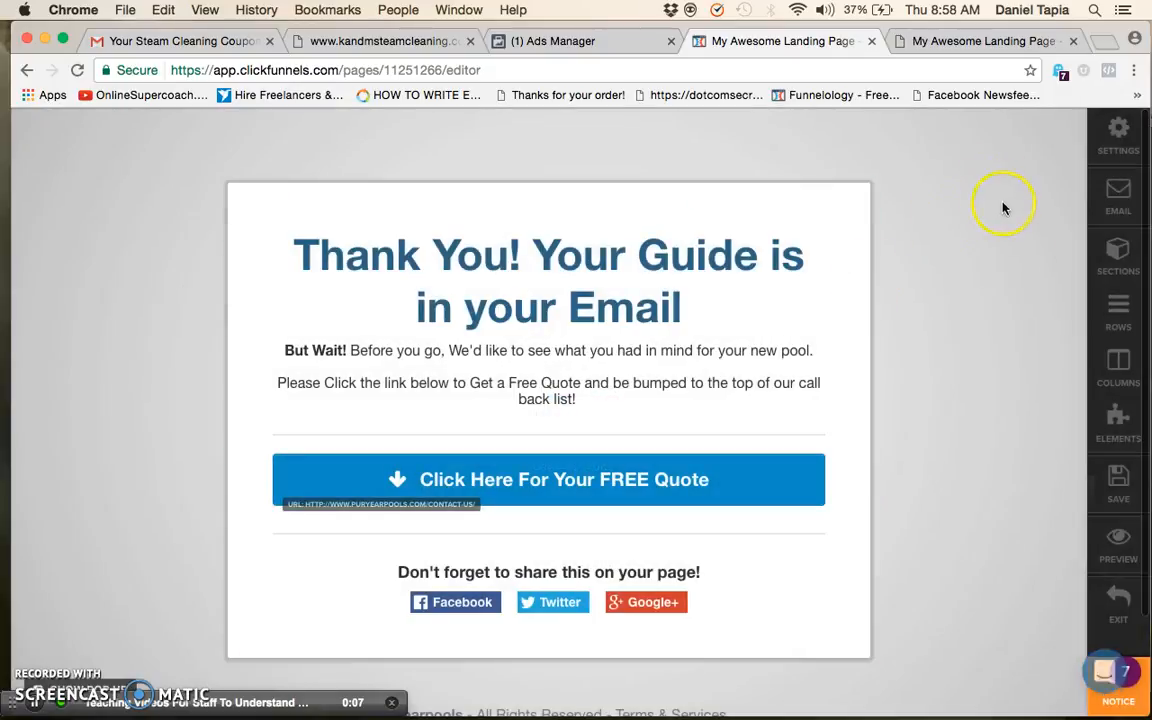
click(1119, 140)
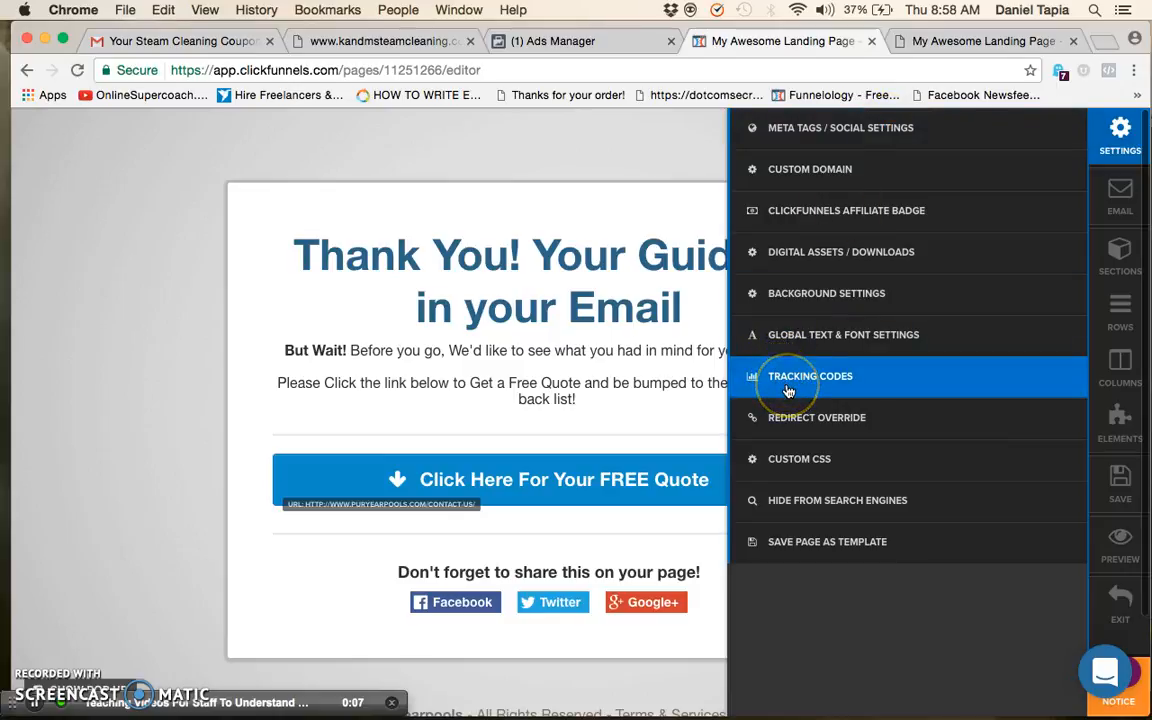
click(788, 390)
click(845, 270)
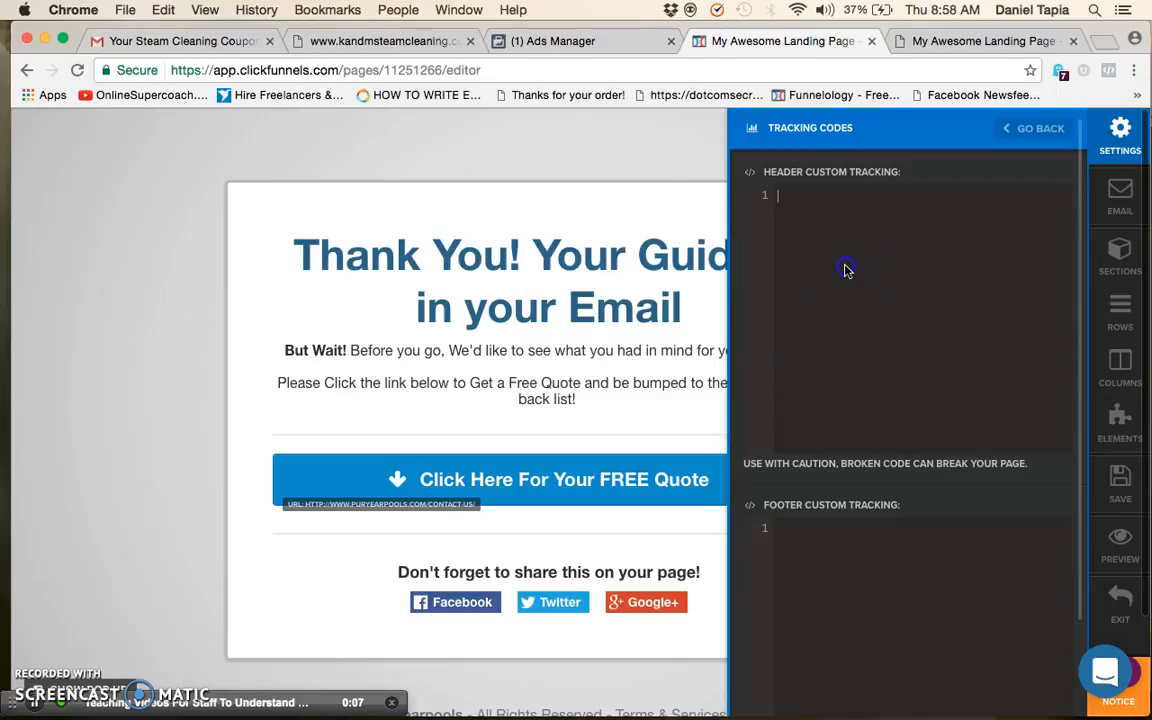
key(super+v)
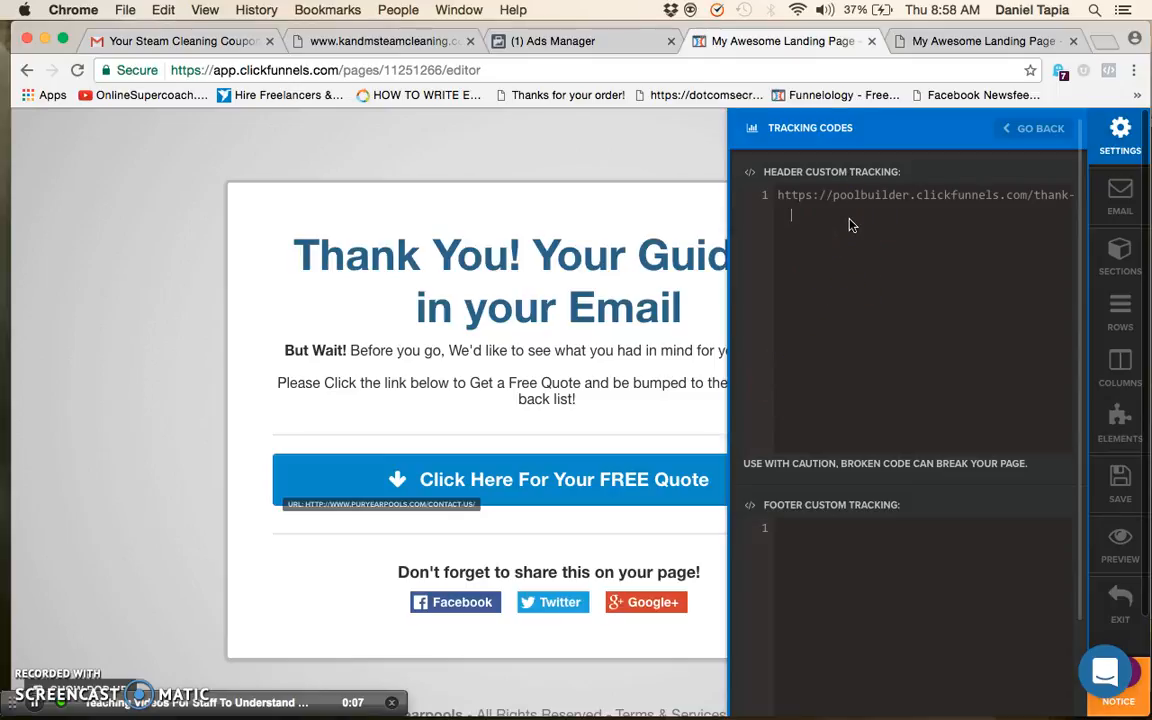
triple_click(849, 219)
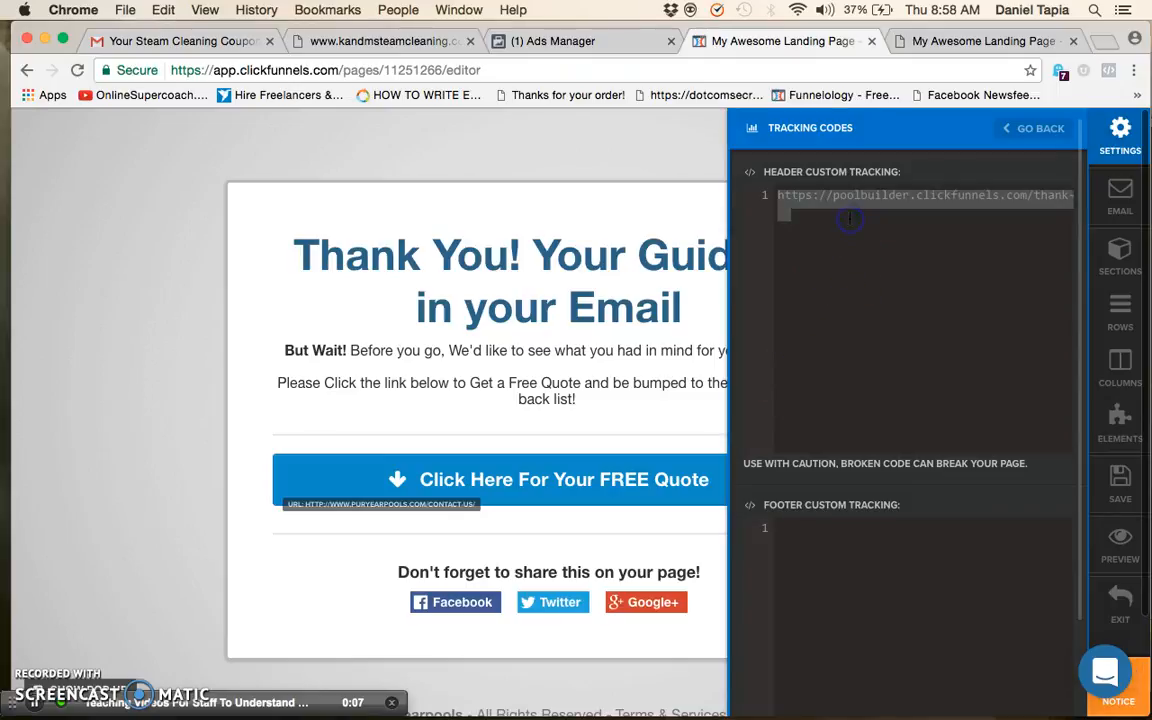
text(\)
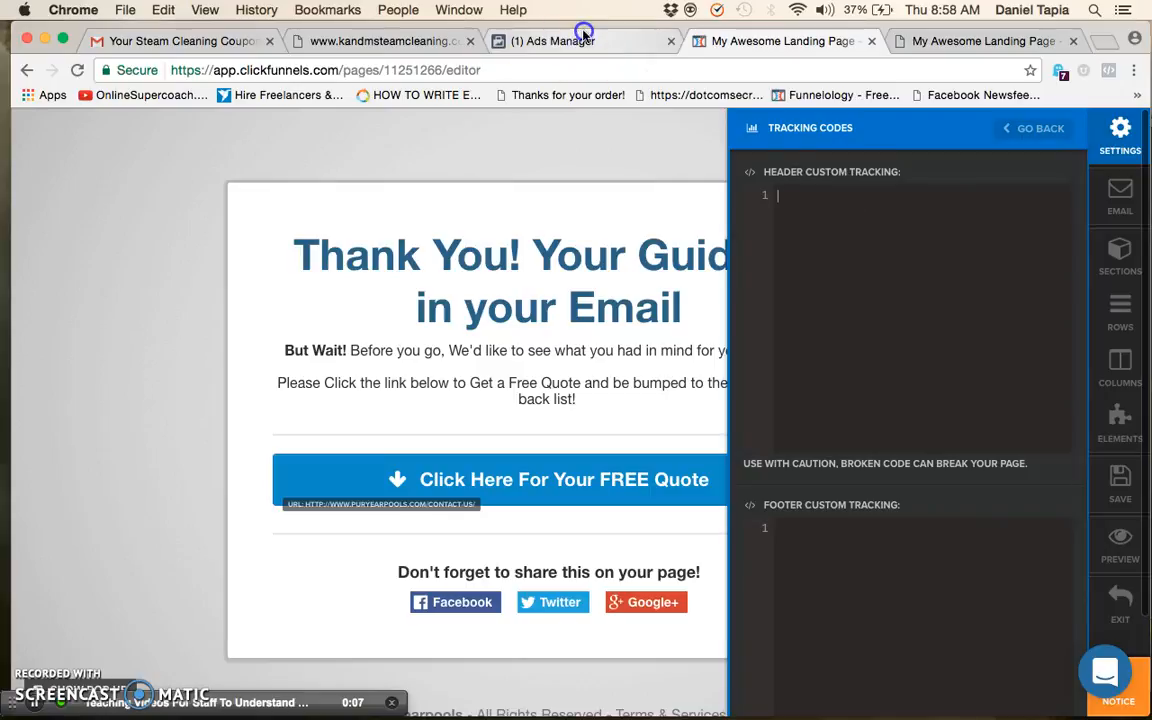
Copy the Lead event code from Ads Manager into the Thank You page's header custom tracking code
click(583, 40)
click(579, 397)
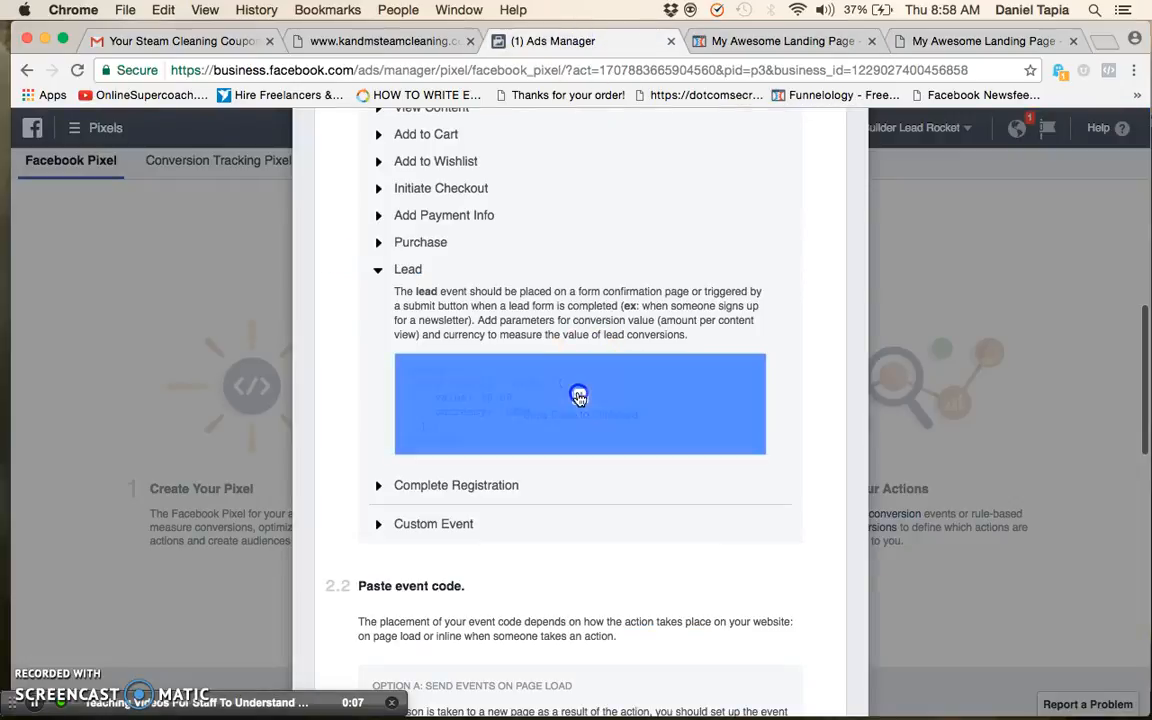
click(823, 48)
key(super+v)
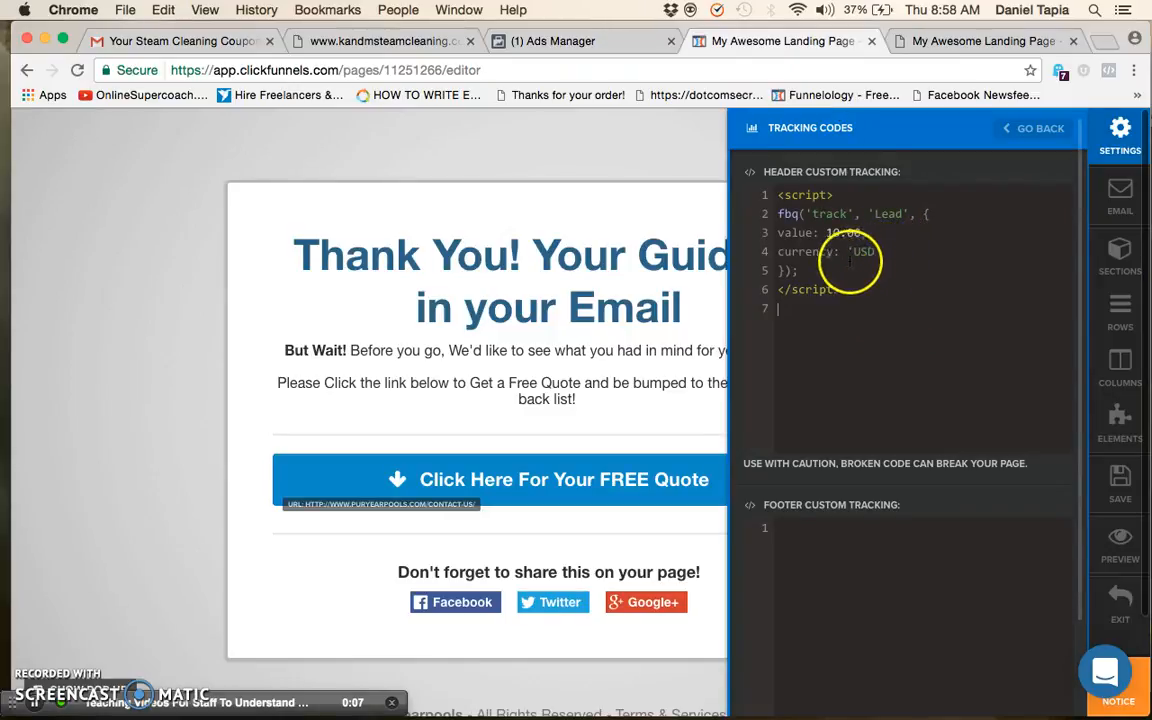
Delete the opening brace and the value and currency parameters from the Lead event code in the header tracking
drag(835, 192, 918, 252)
click(918, 252)
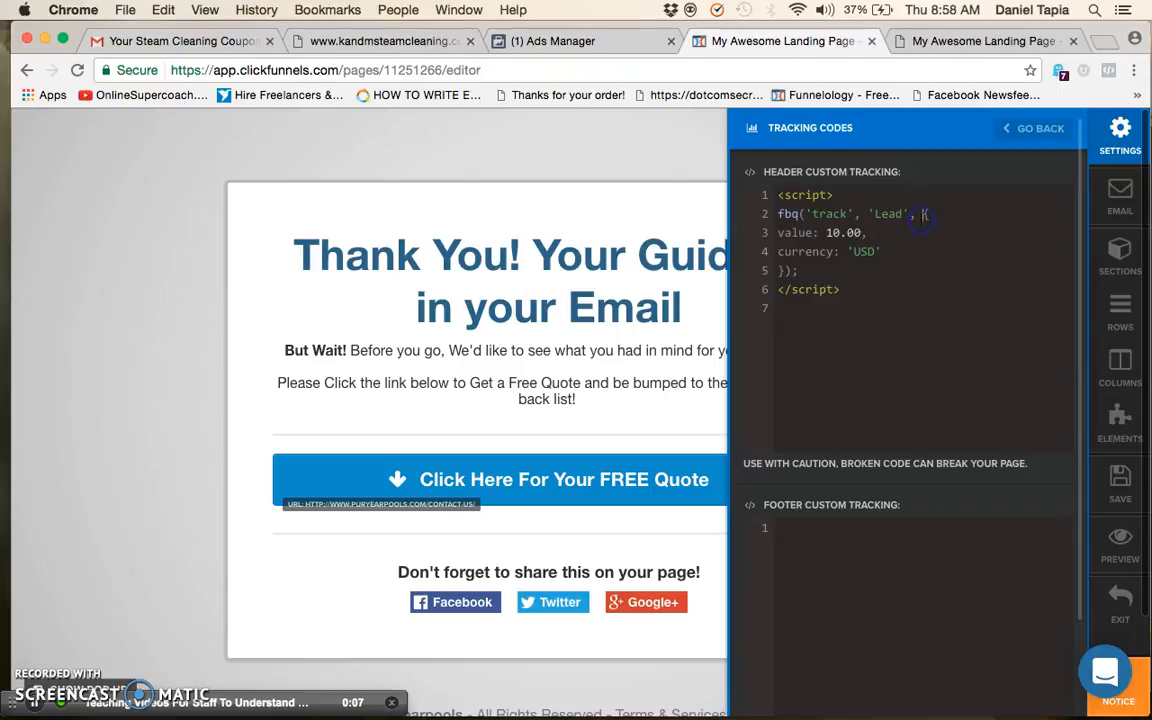
triple_click(928, 222)
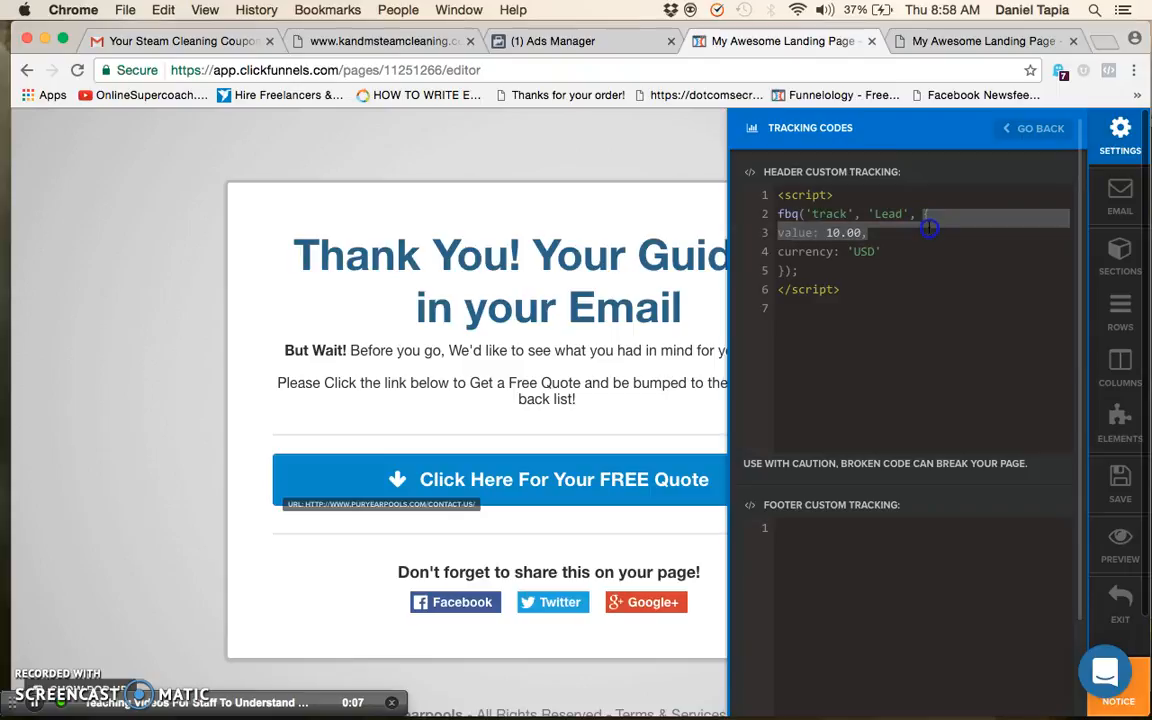
drag(928, 245, 927, 251)
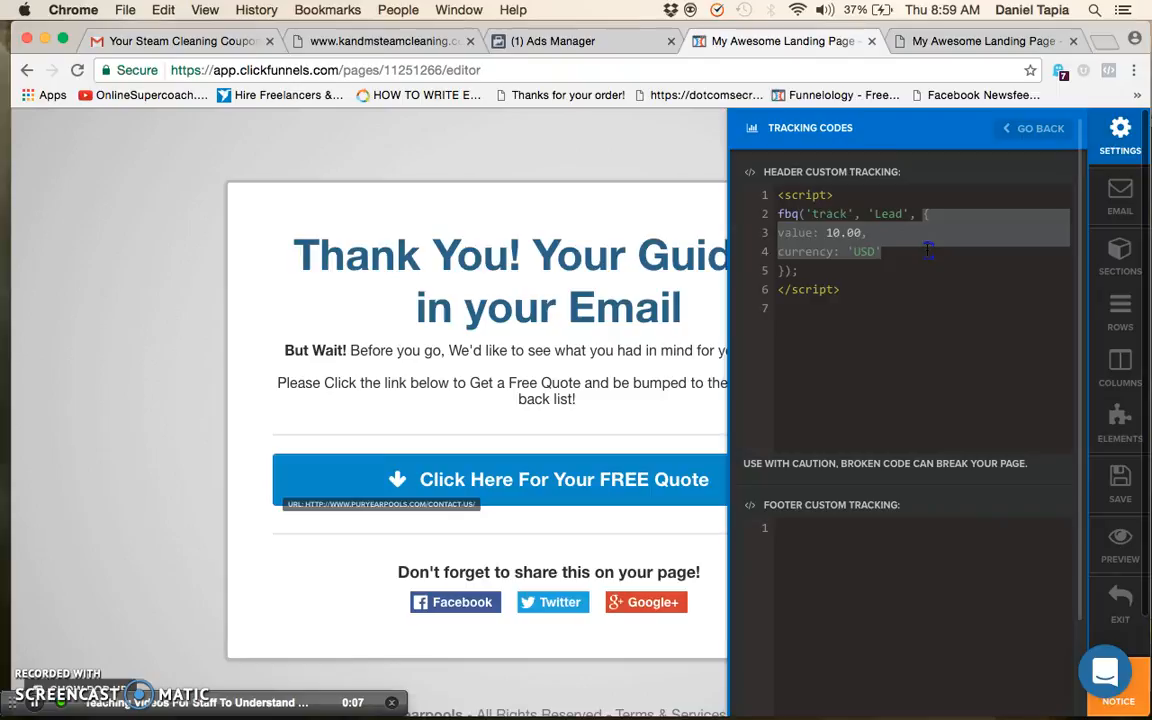
key(BackSpace)
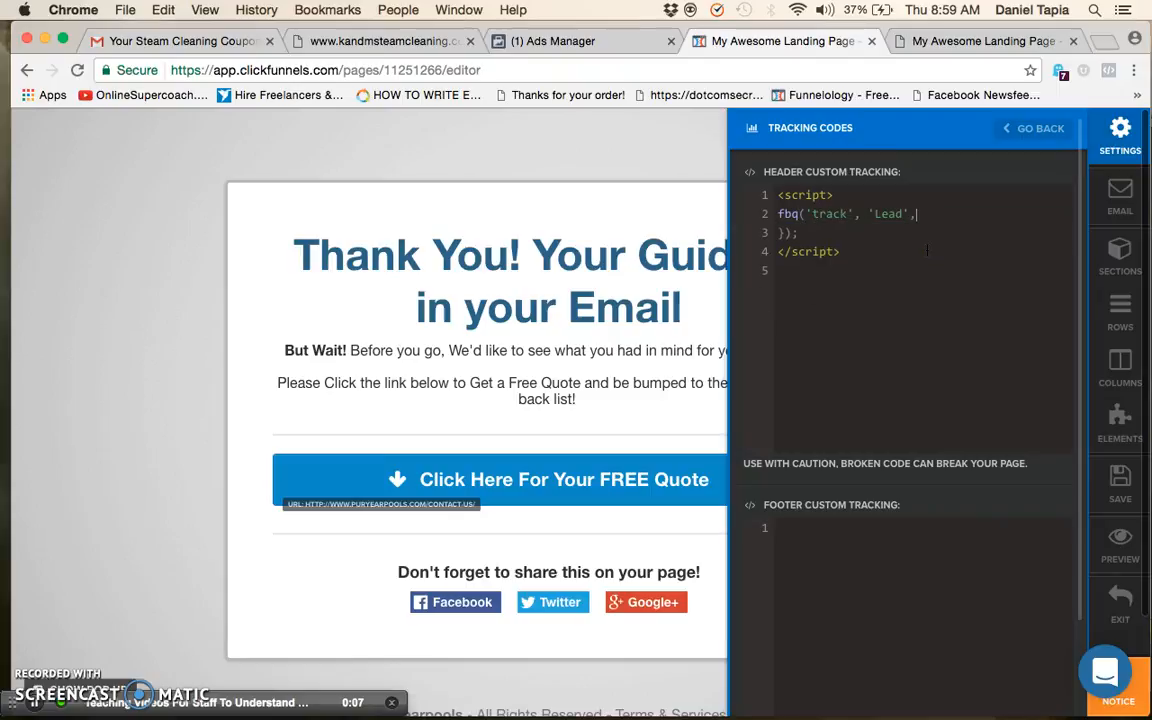
Remove the leftover closing brace and line breaks so the header tracking reads <script>fbq('track', 'Lead',);</script> on one line
click(786, 234)
key(BackSpace)
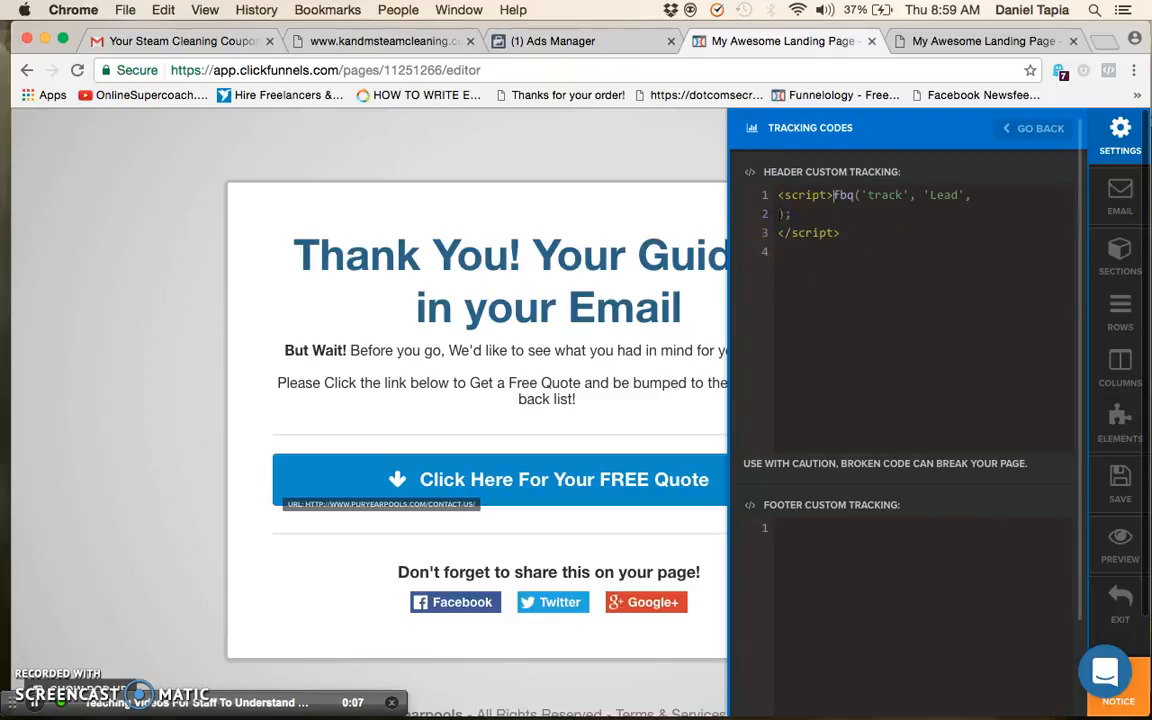
click(781, 214)
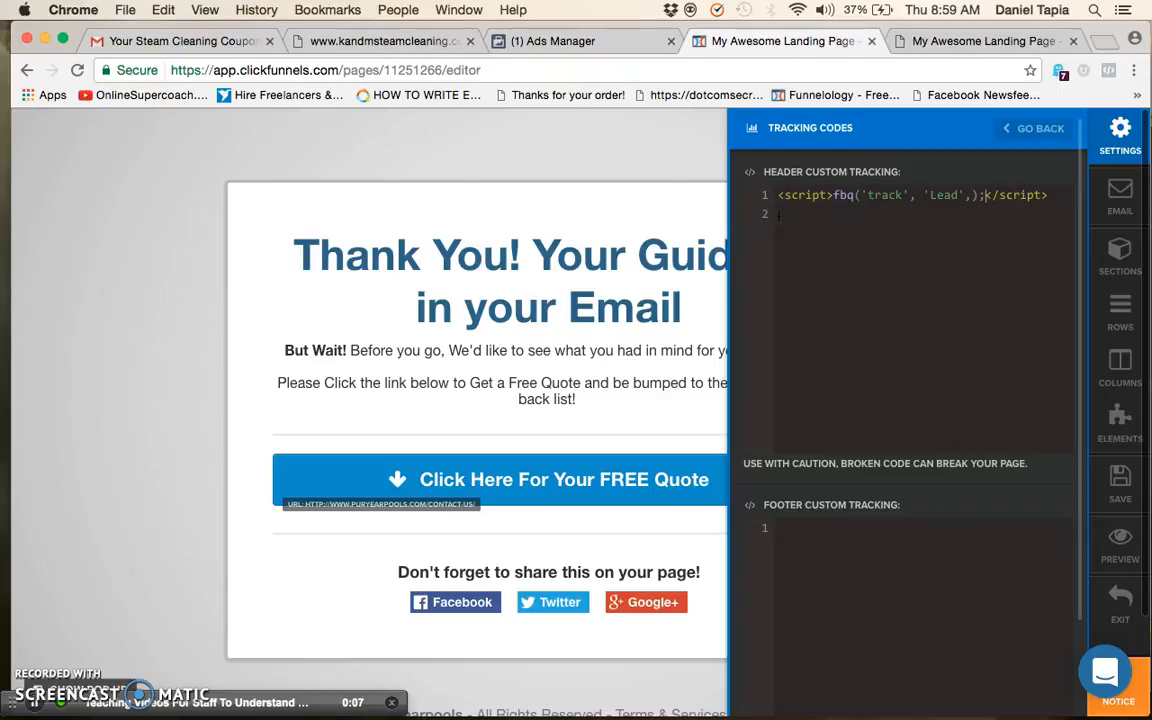
click(841, 224)
scroll(960, 347, down, 1)
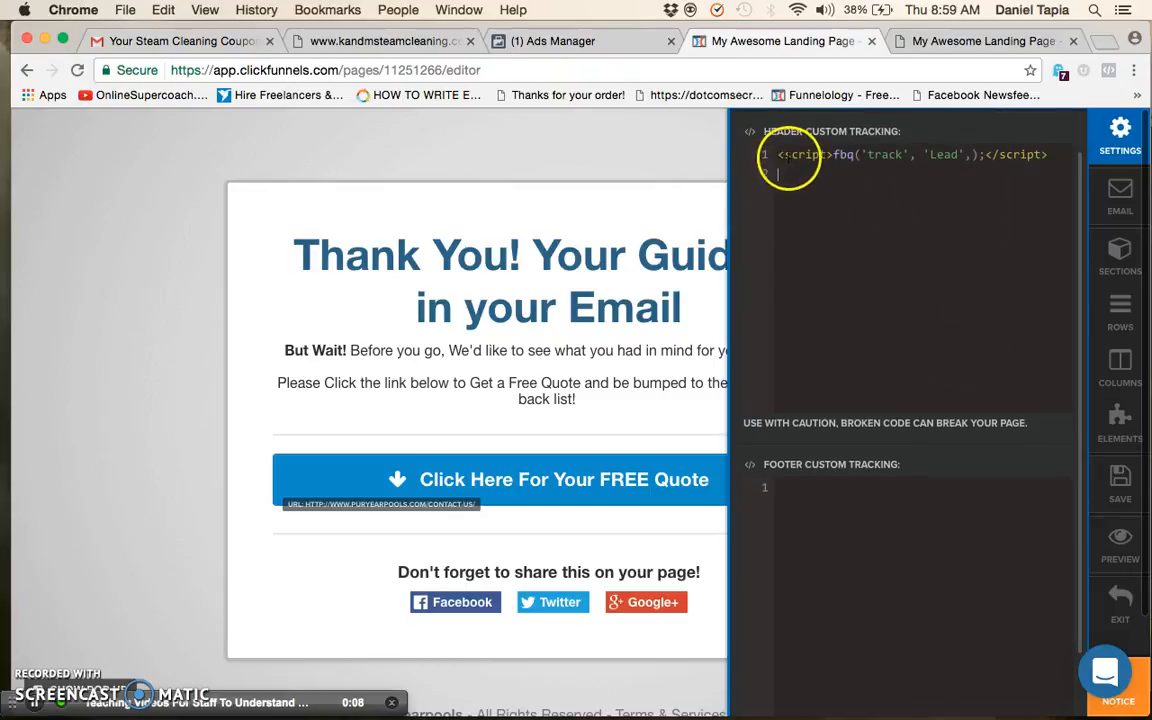
Check the Lead event script in the header custom tracking and exit the Thank You page editor
drag(781, 156, 1049, 154)
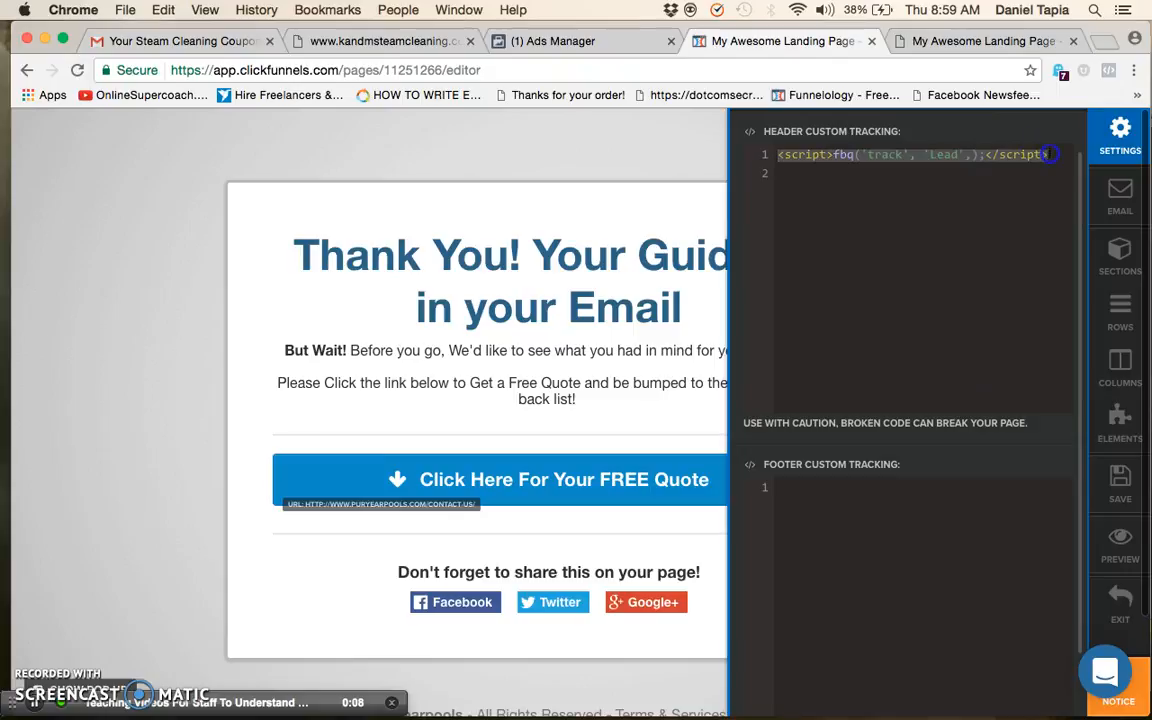
click(1056, 158)
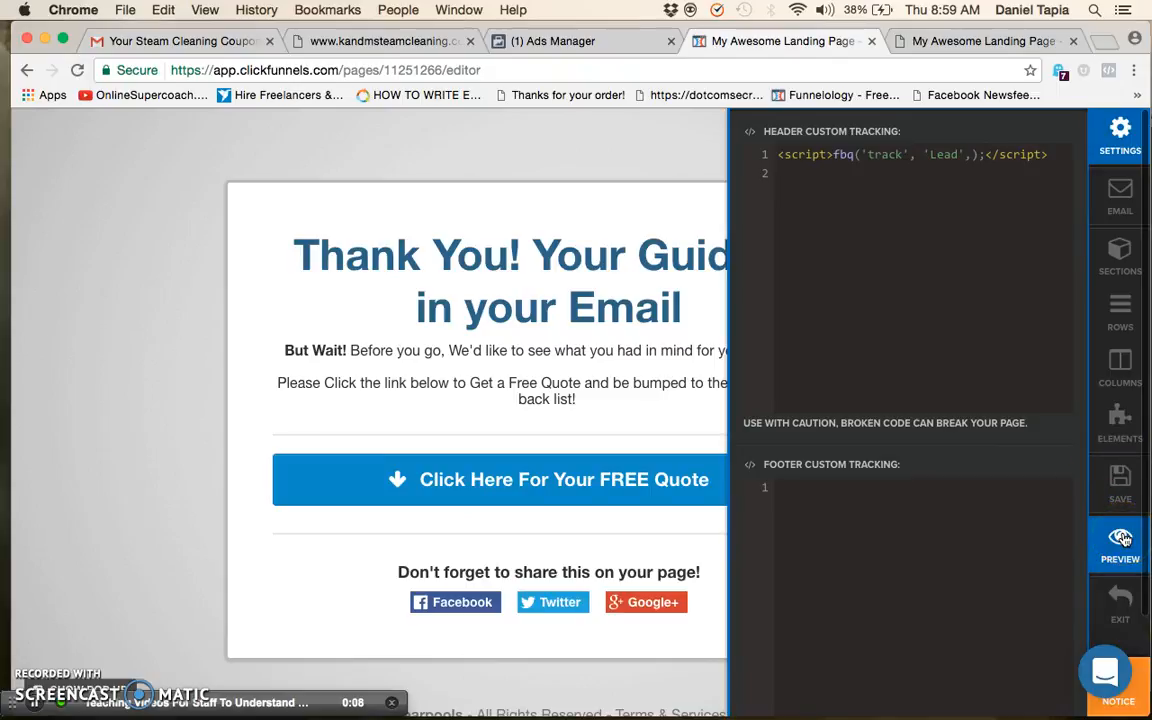
click(1122, 615)
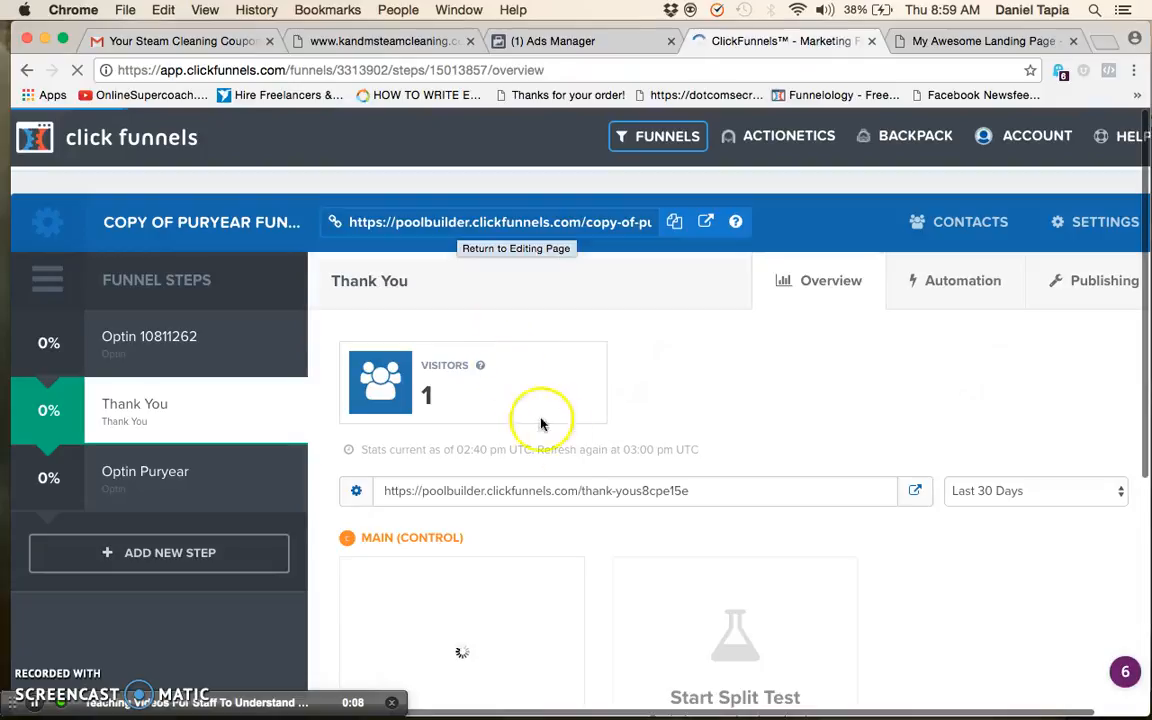
Load the Thank You step's URL in a new tab and inspect its Lead event details in Facebook Pixel Helper
click(588, 488)
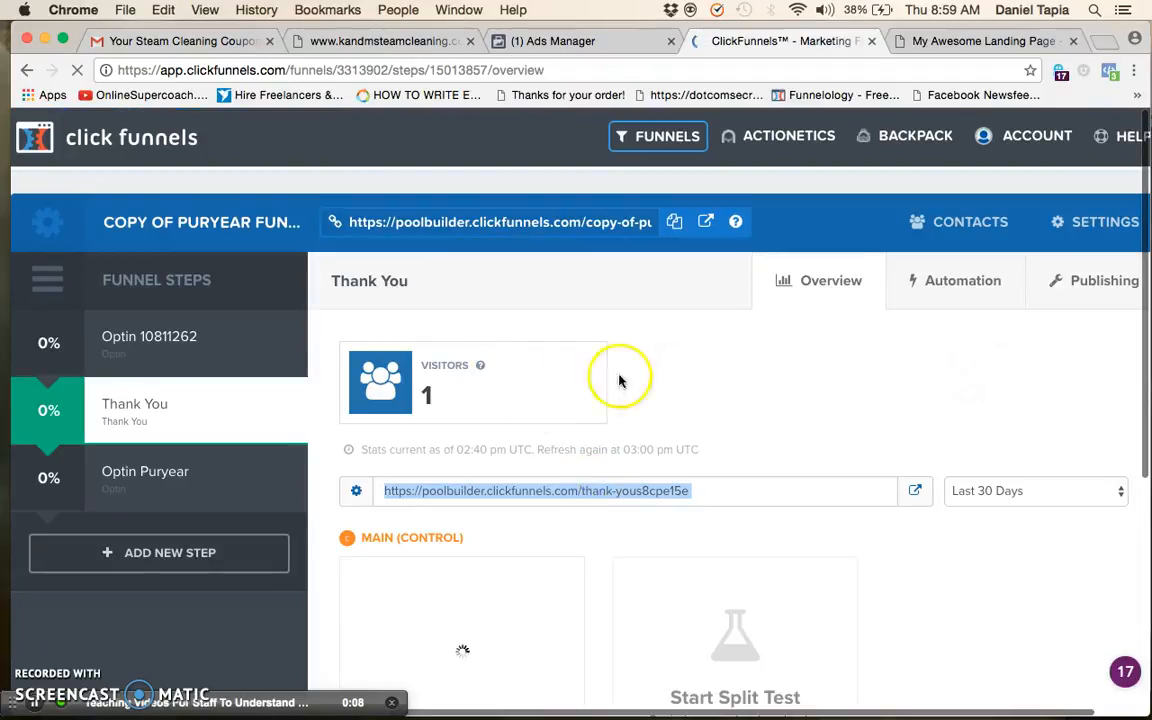
click(1108, 44)
key(super+v)
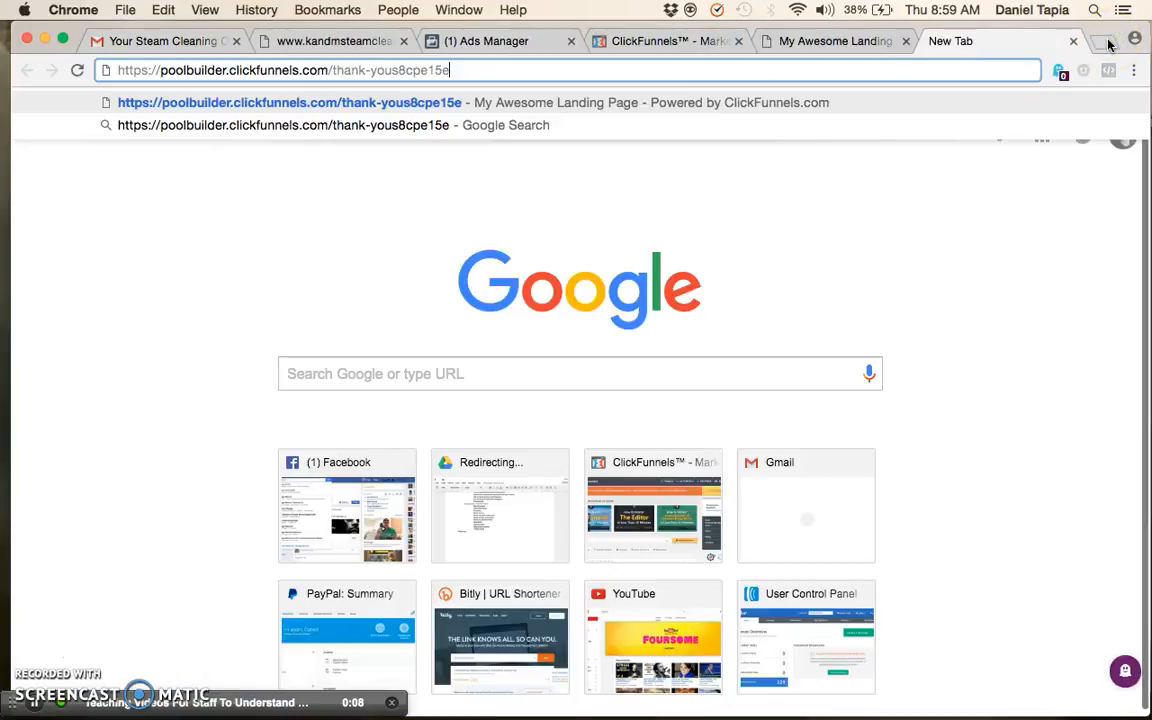
key(Return)
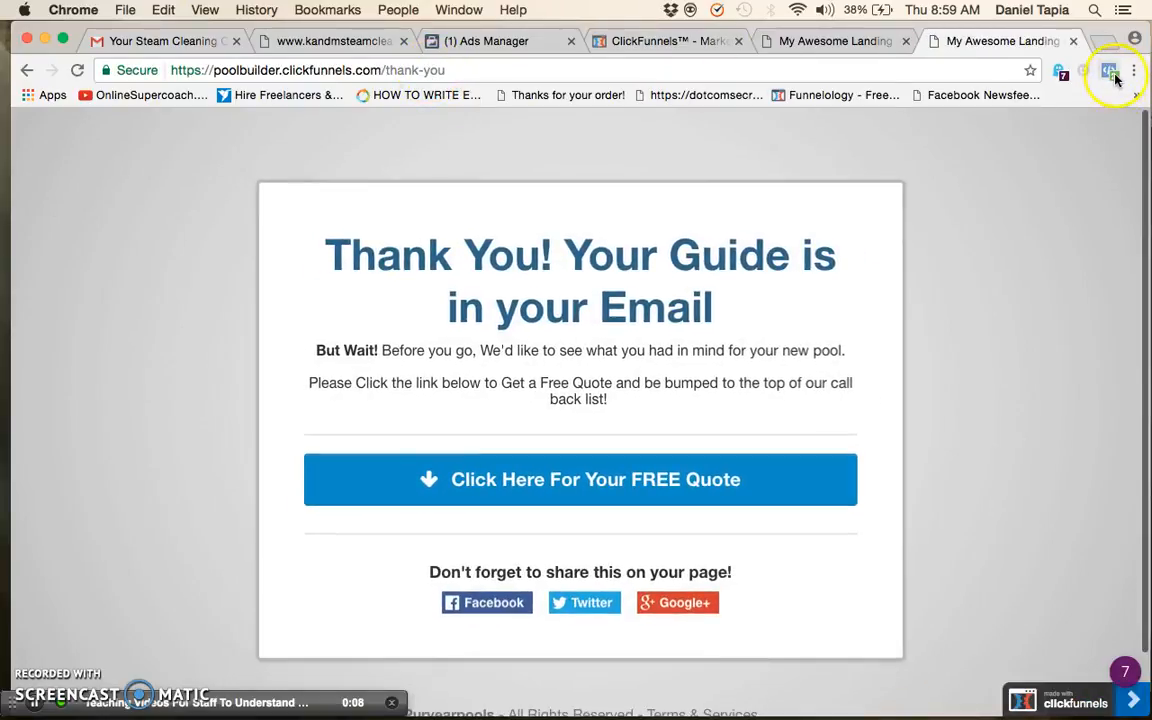
click(1112, 73)
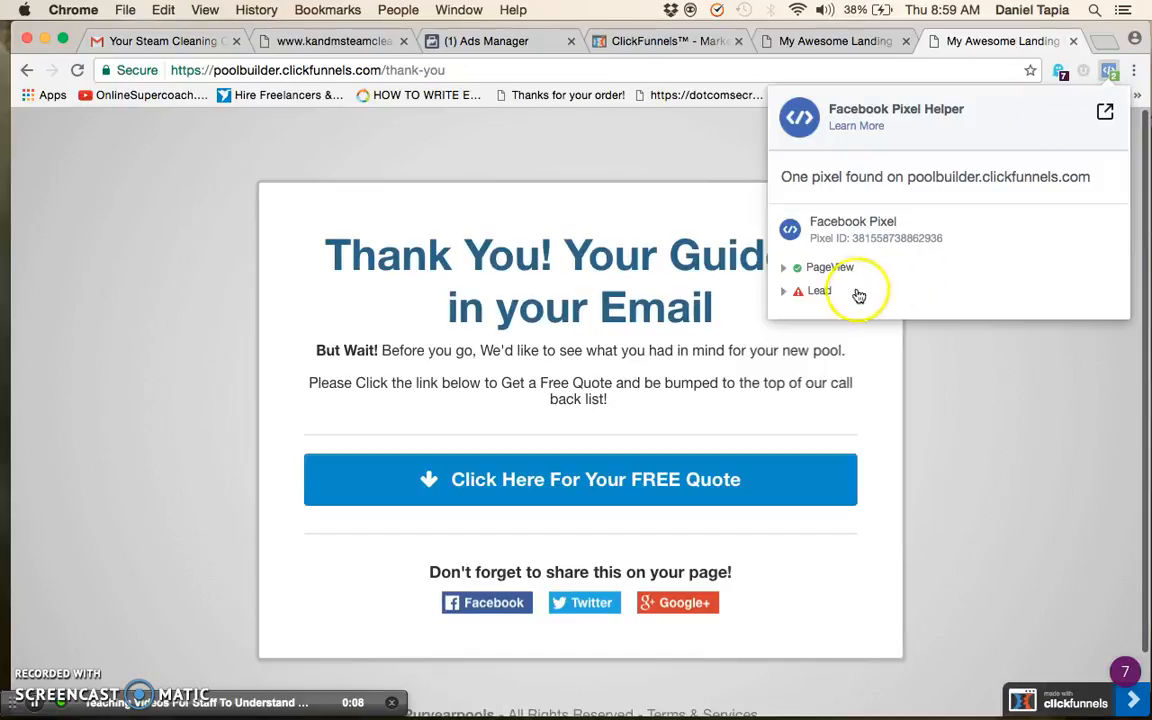
click(785, 290)
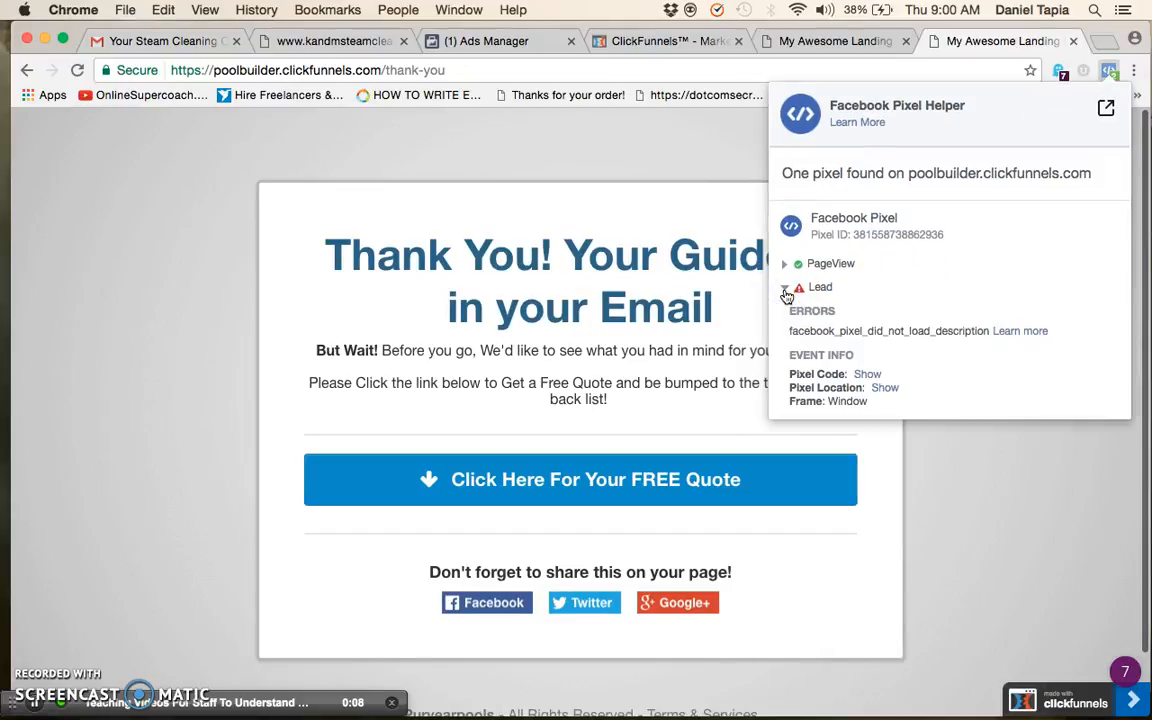
click(786, 290)
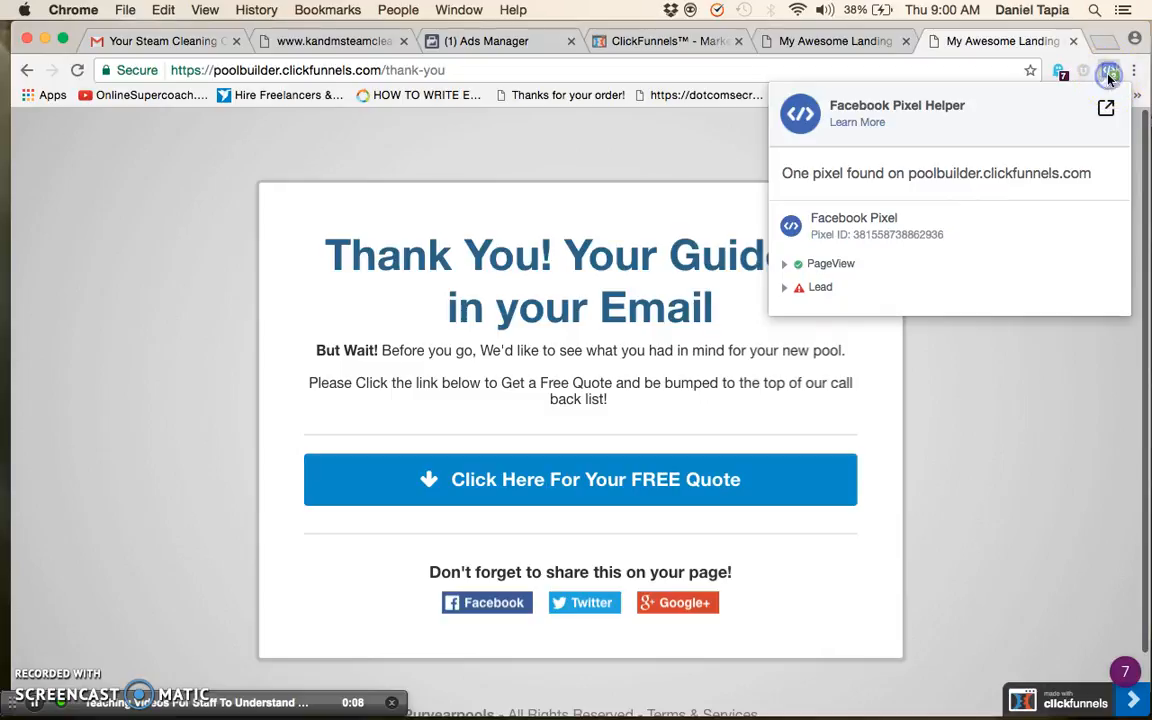
Return to the ClickFunnels funnel list and open the funnel PurYears Live Funnel *Do Not Test*
click(695, 41)
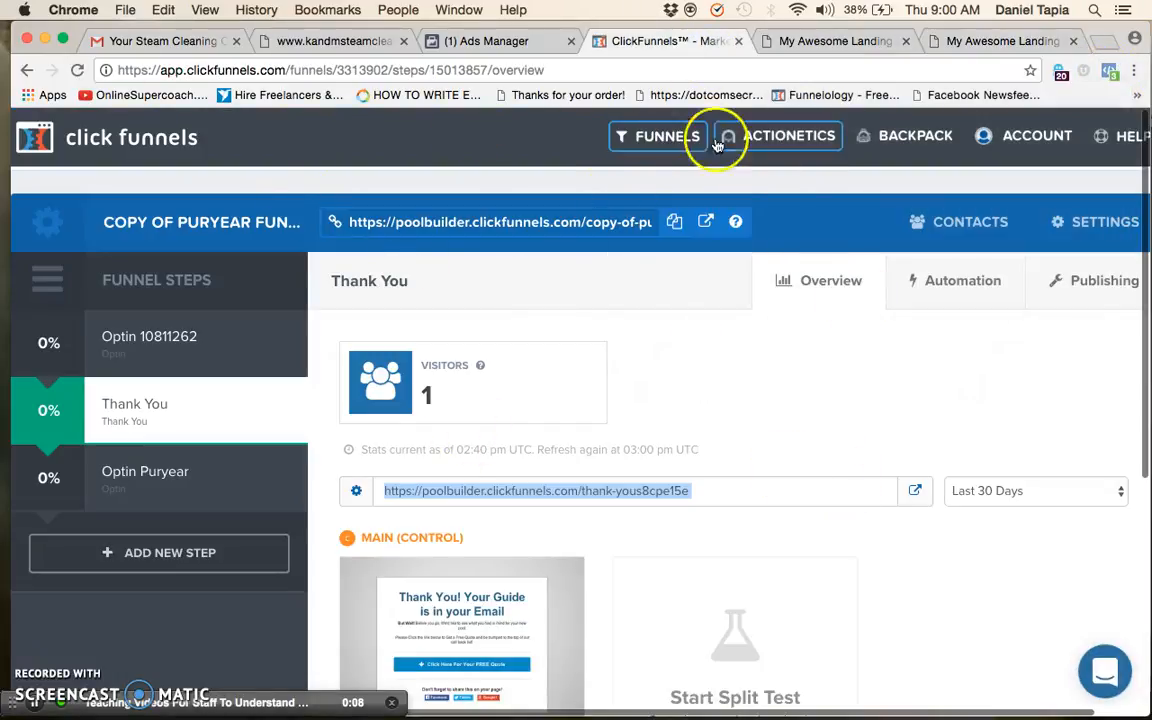
click(668, 140)
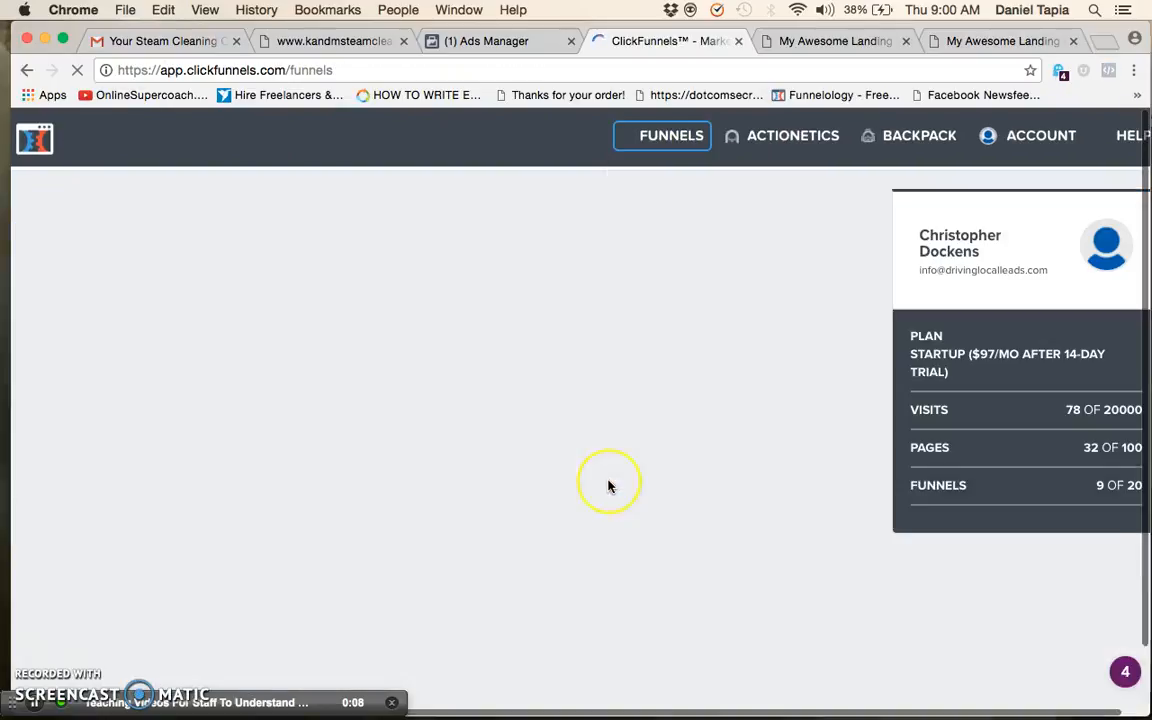
scroll(270, 522, down, 3)
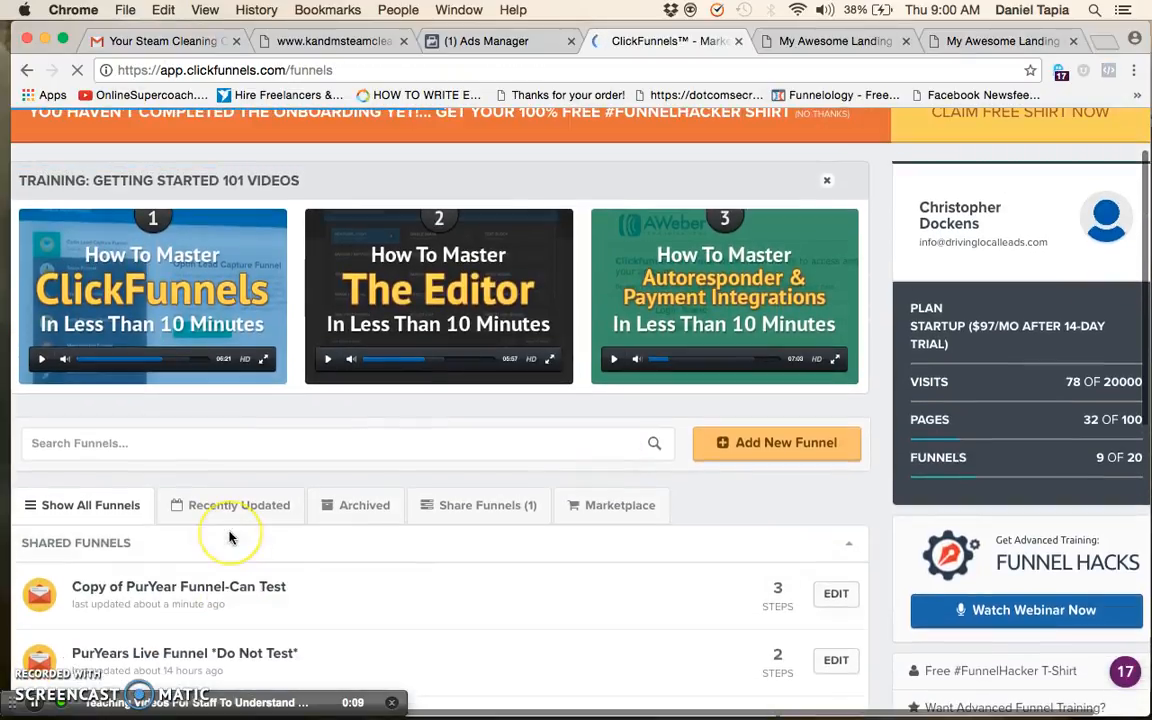
scroll(230, 537, down, 2)
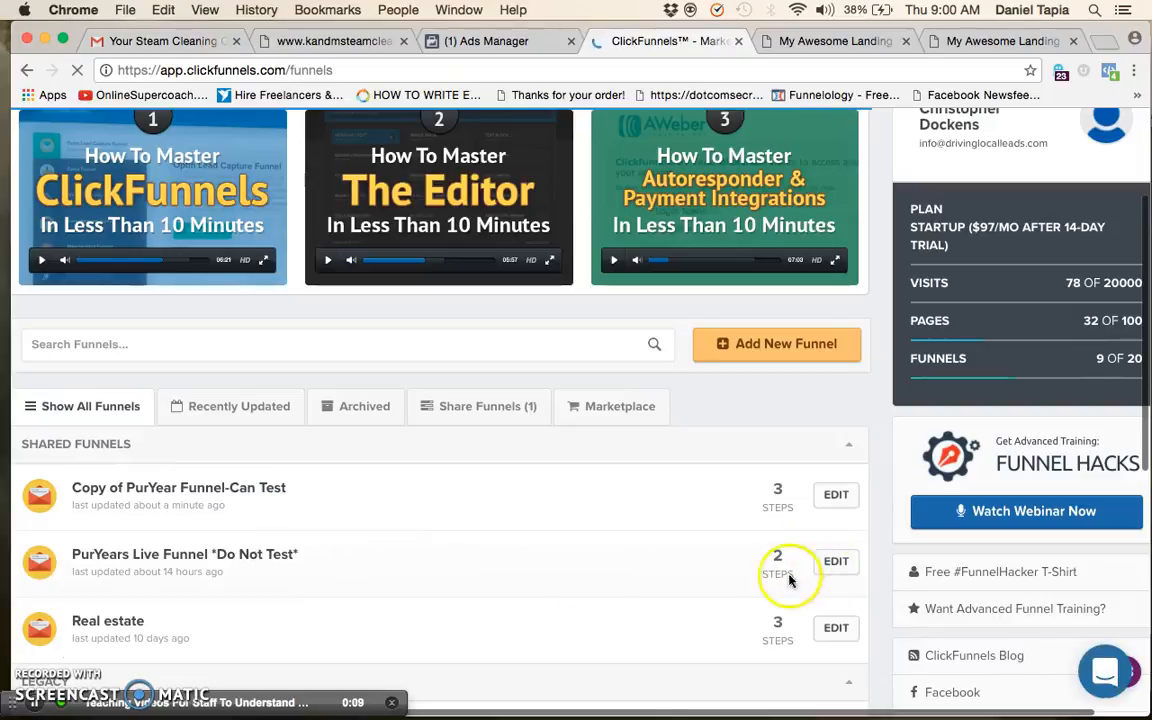
click(149, 554)
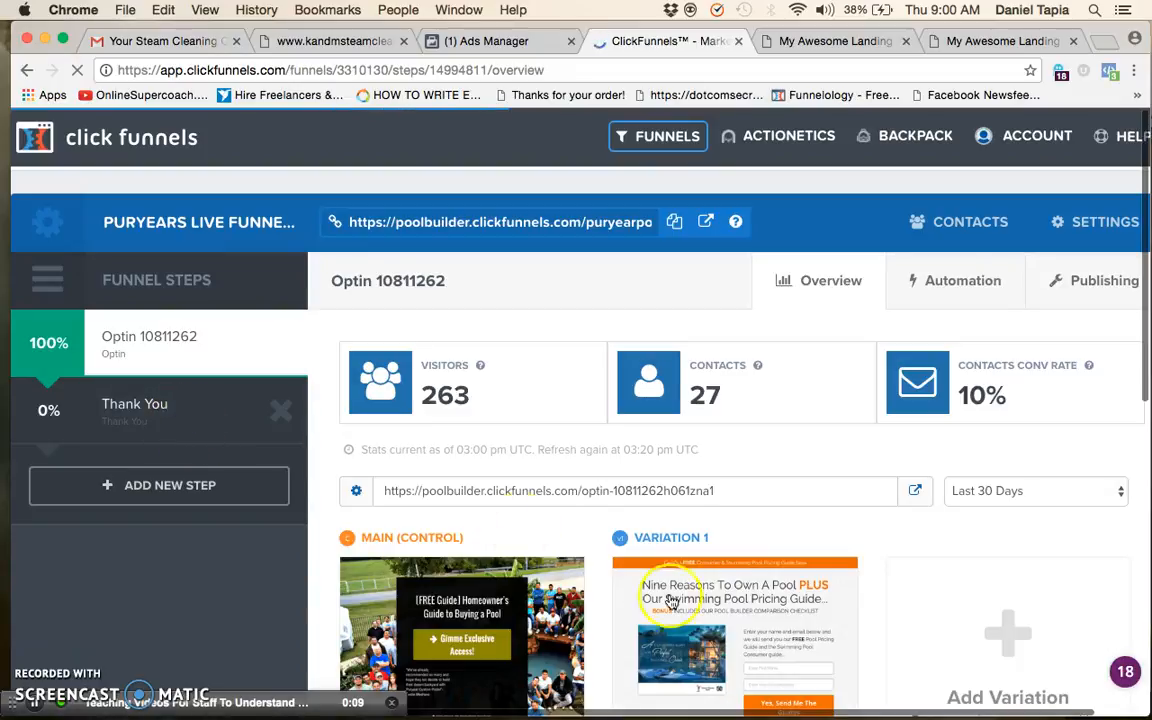
Open the live funnel's Thank You step and load its Main (Control) page in the page editor
mouse_move(672, 600)
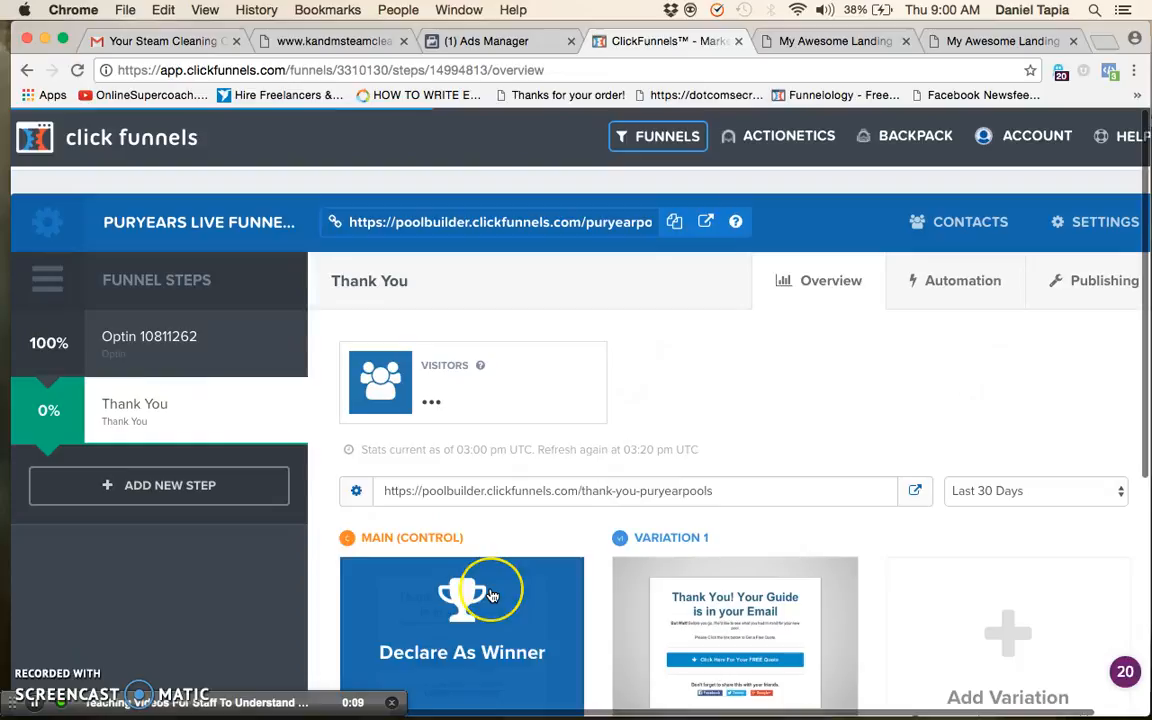
scroll(488, 590, down, 5)
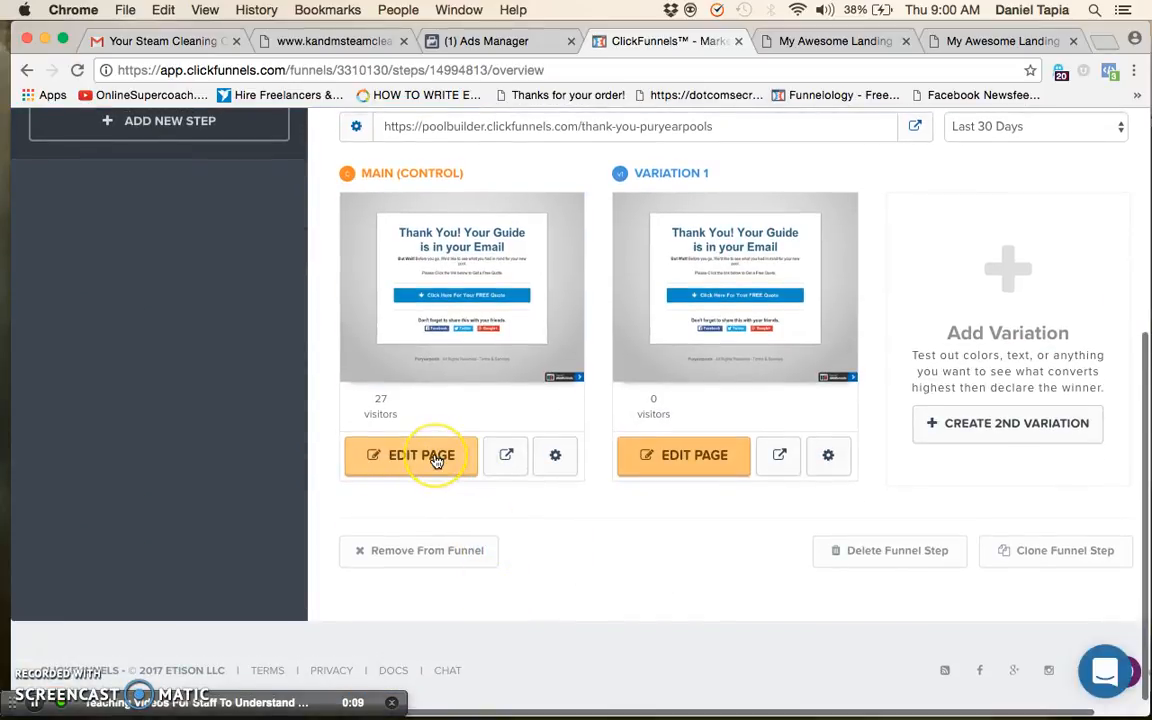
click(435, 458)
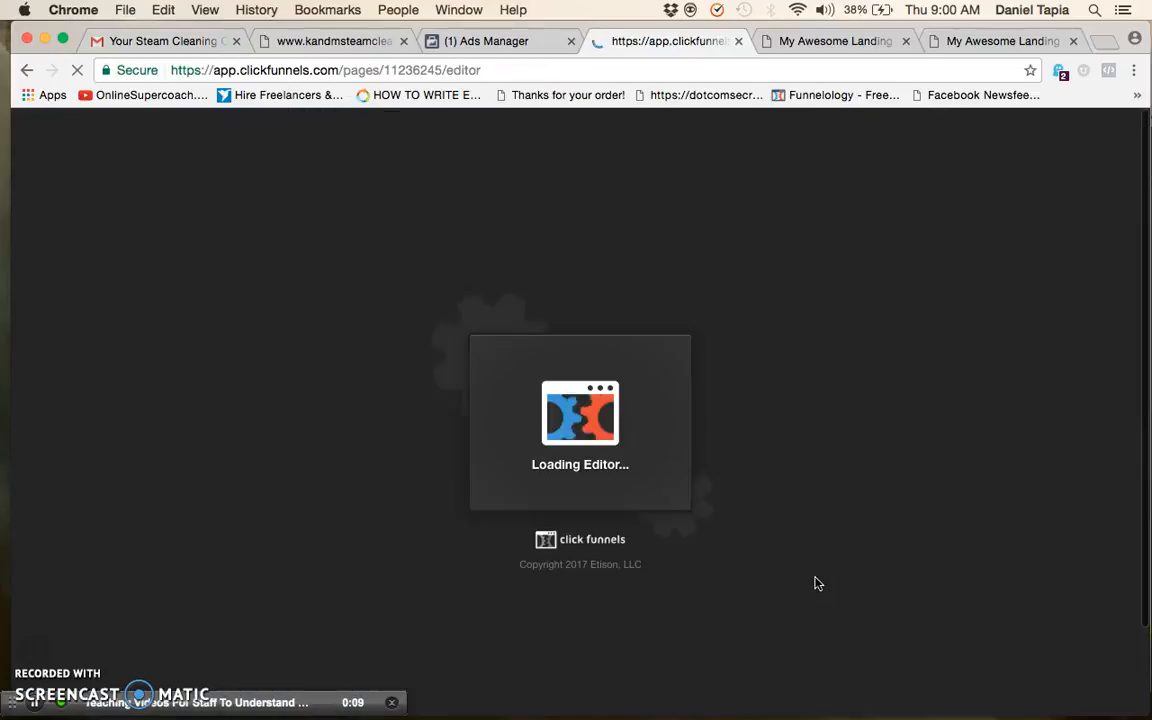
click(663, 281)
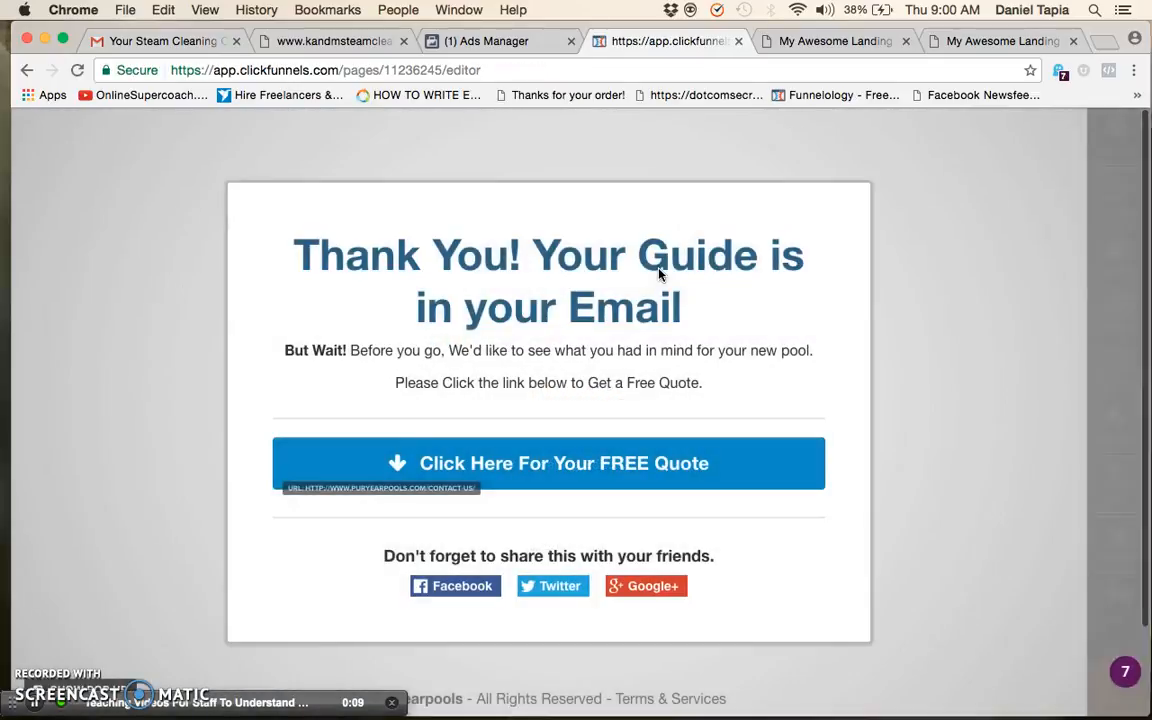
Show the live Thank You page's tracking codes and highlight the Lead event script in the header custom tracking
click(1129, 155)
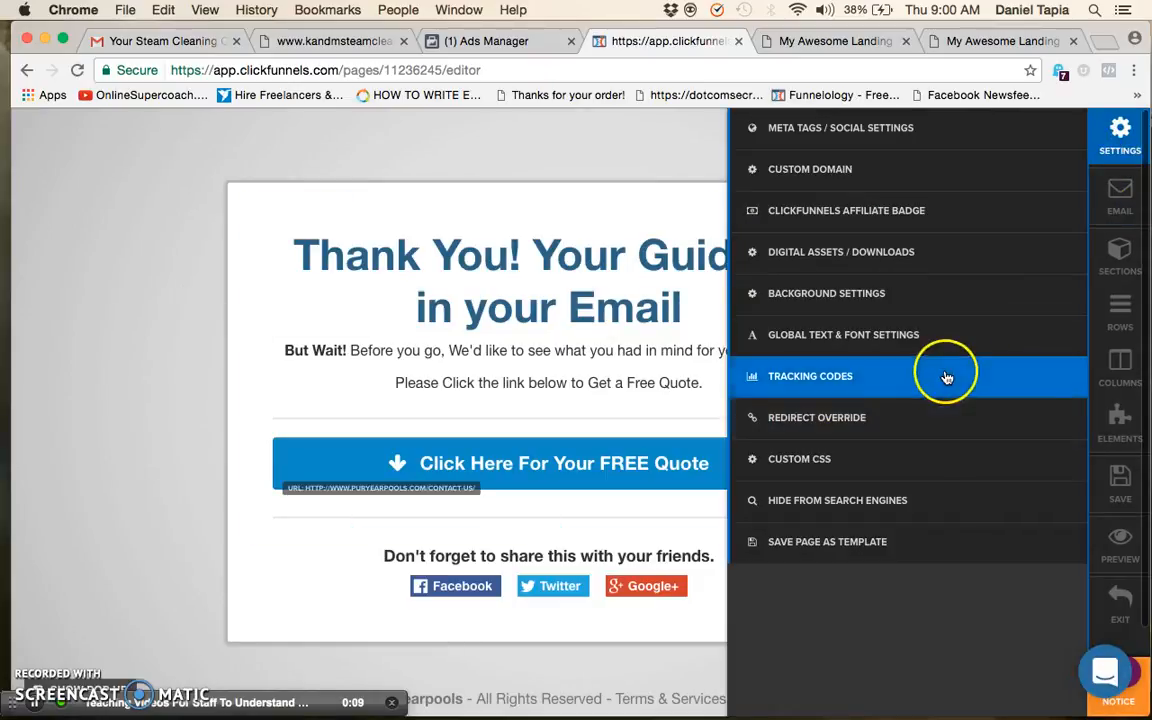
click(946, 378)
drag(1050, 215, 801, 188)
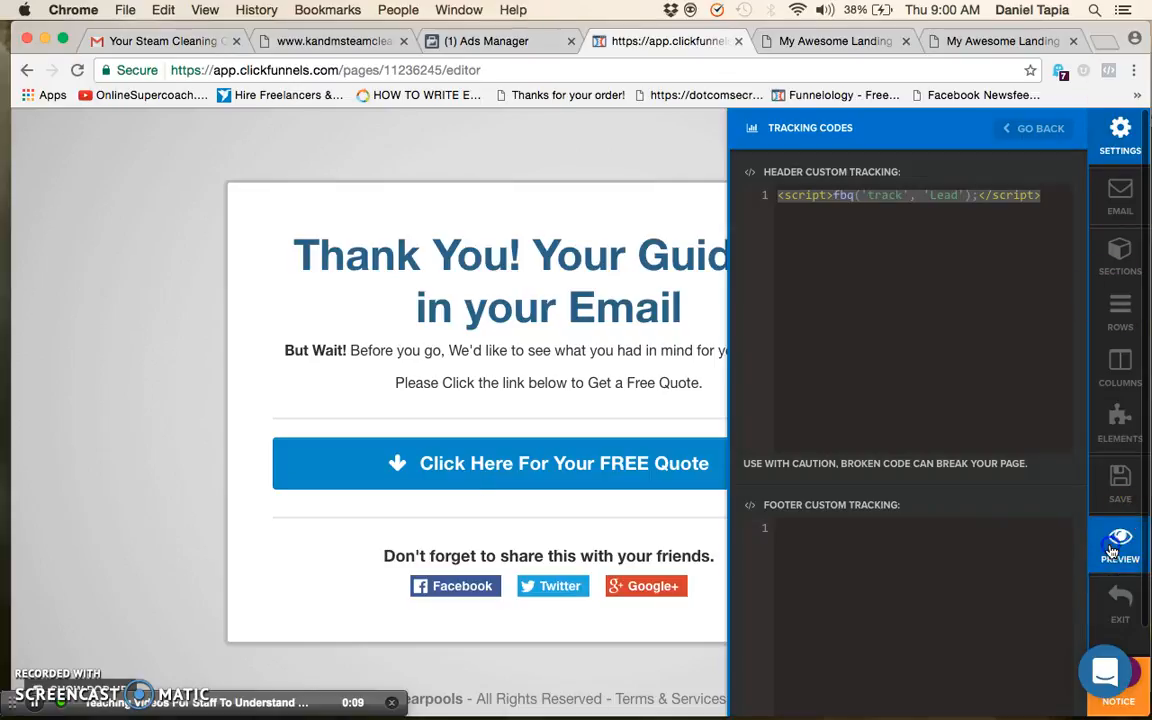
Preview the live Thank You page and inspect its Lead event info in Facebook Pixel Helper
click(1120, 545)
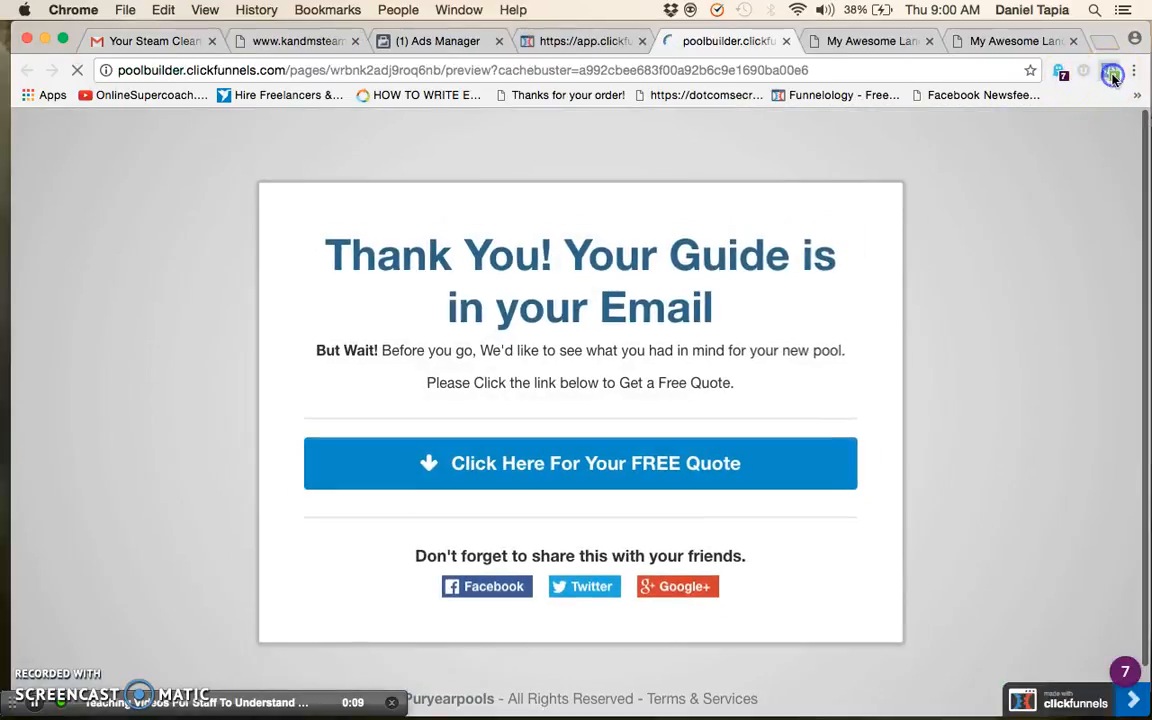
click(1108, 70)
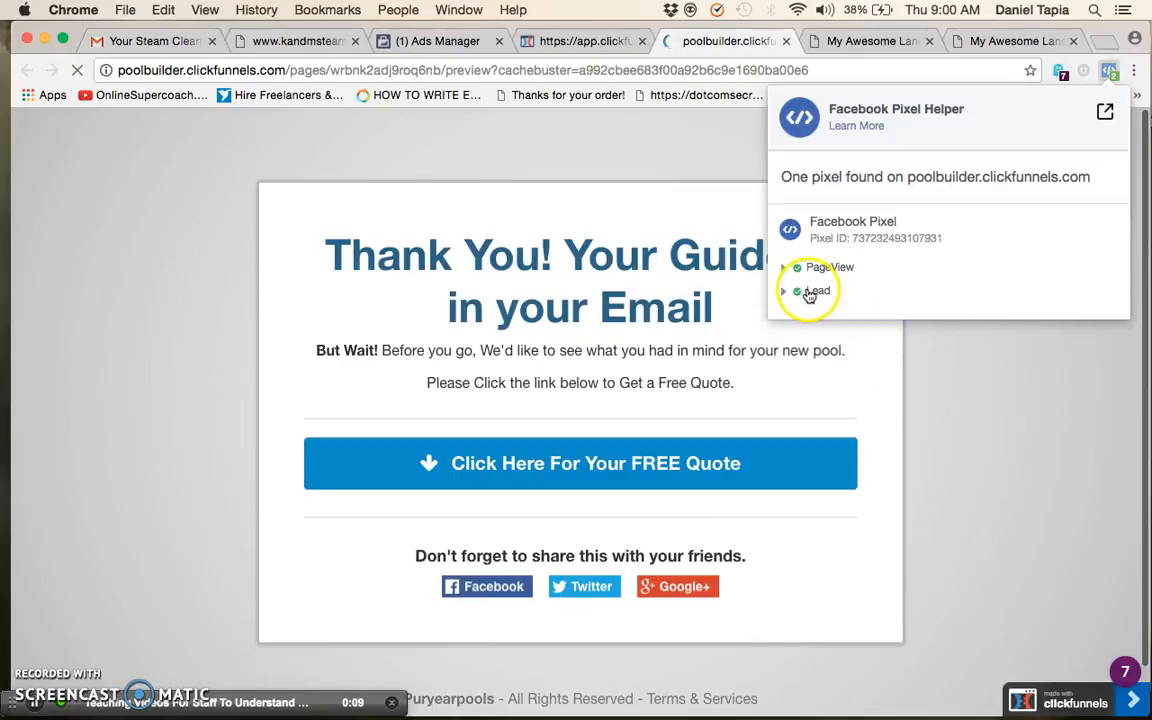
click(815, 290)
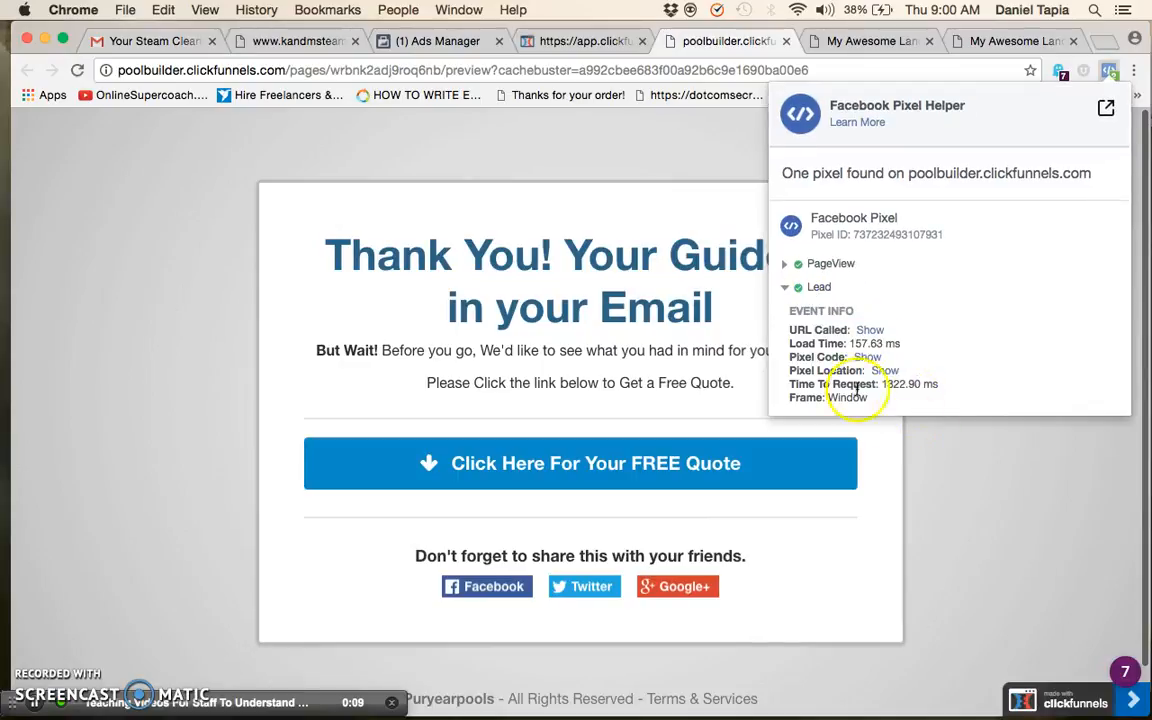
click(822, 288)
Switch back to the test funnel's Thank You page and check its Lead event in Facebook Pixel Helper
click(1019, 42)
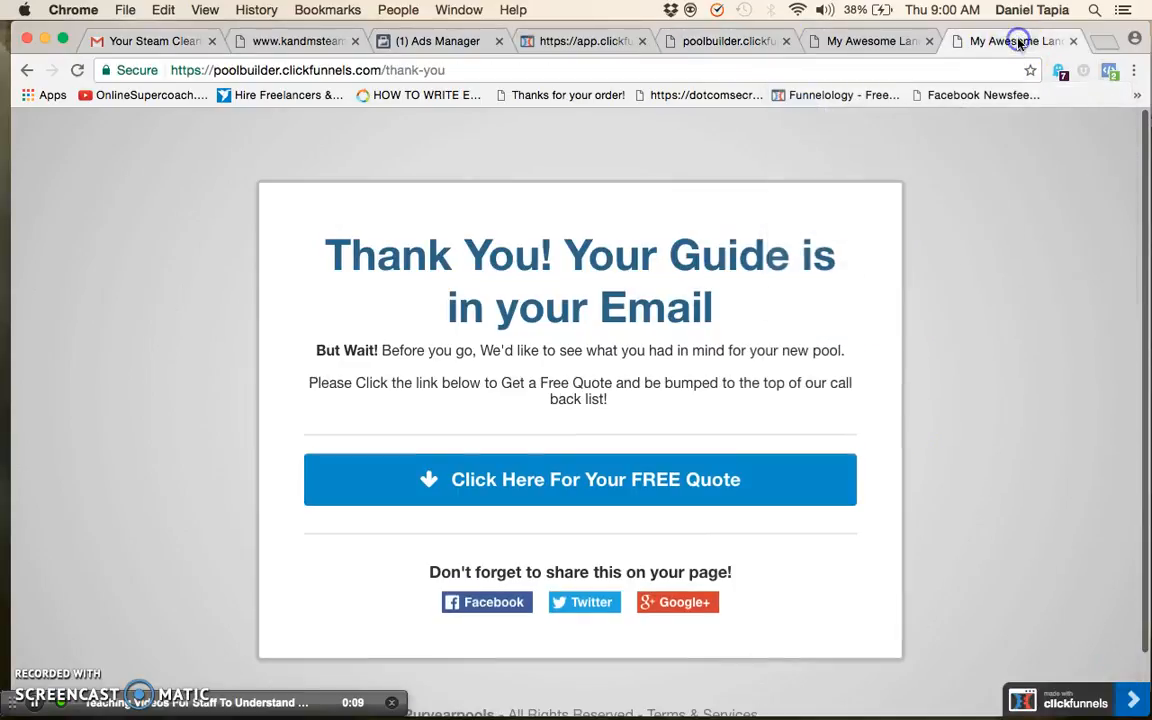
click(884, 42)
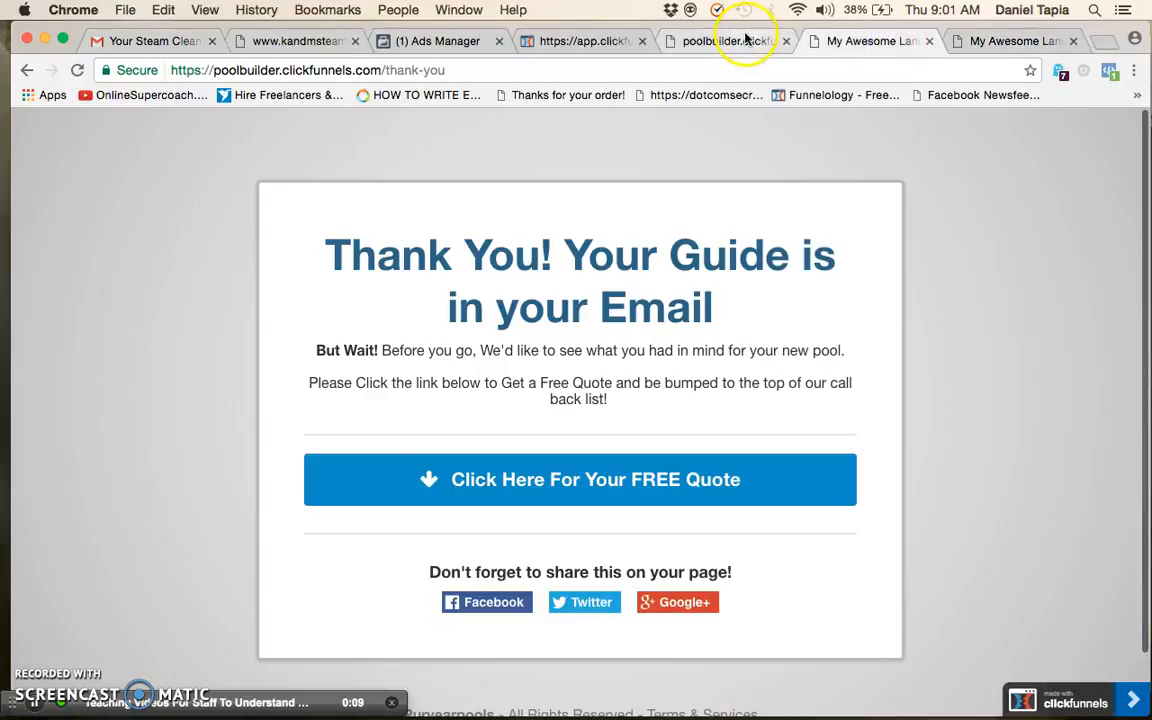
click(985, 34)
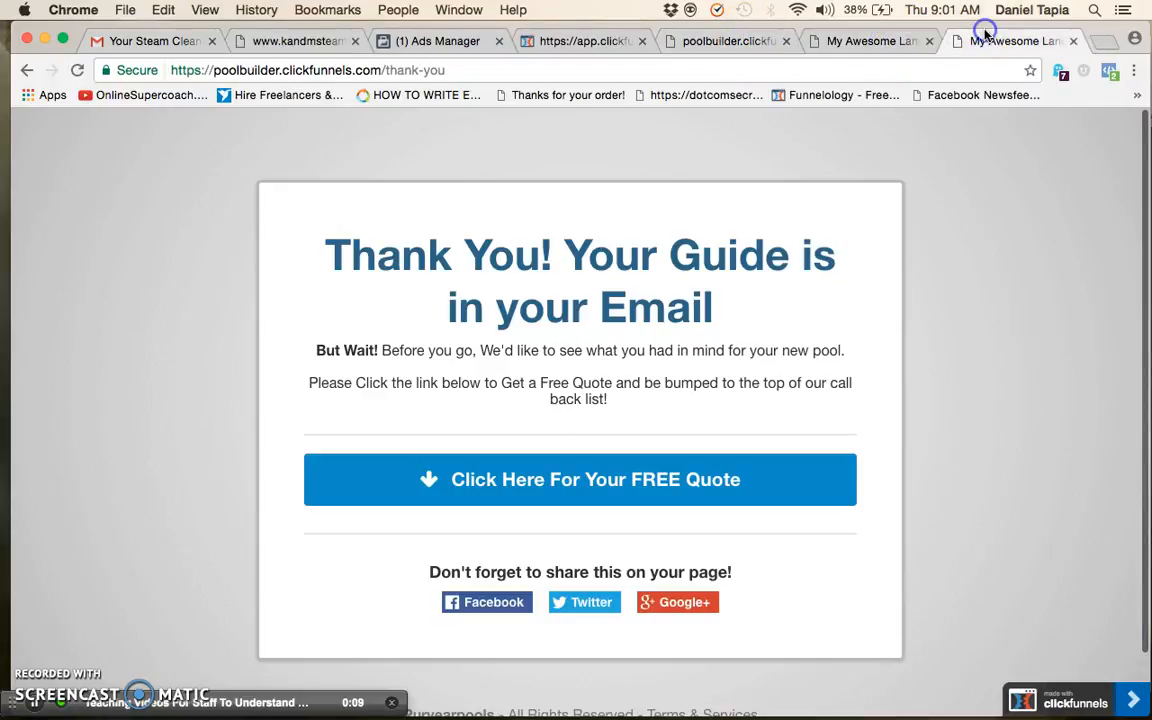
click(1114, 74)
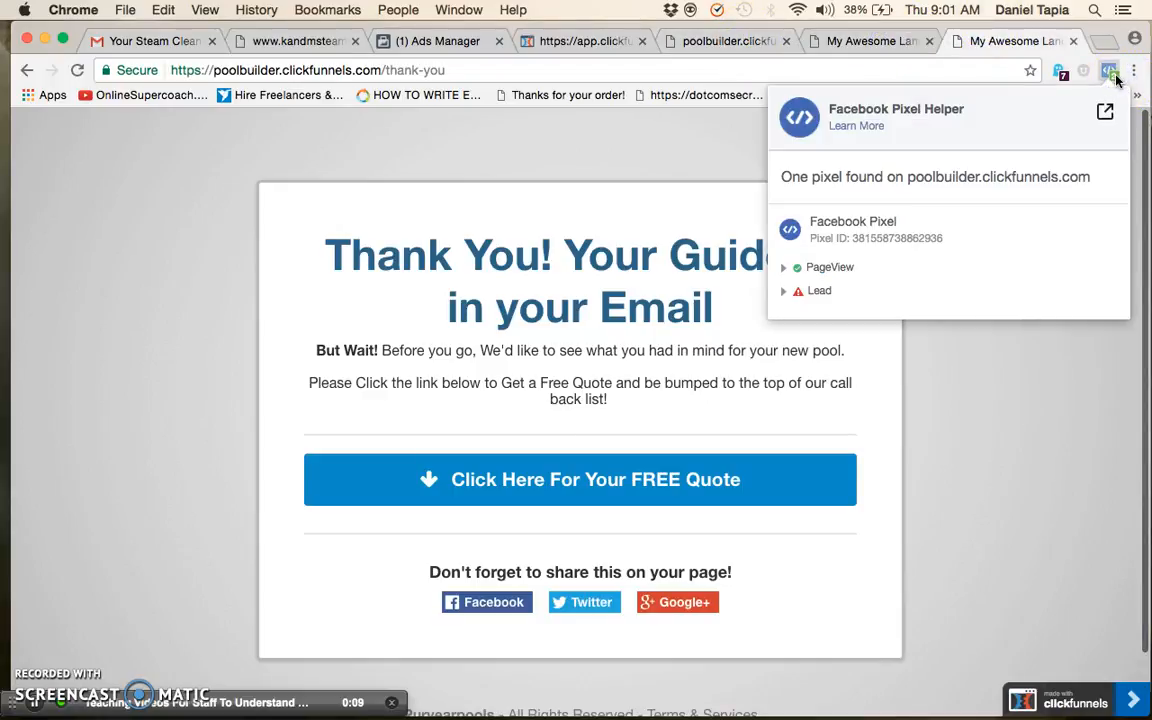
click(783, 296)
Recheck the Lead event in Pixel Helper on the live Thank You page preview for comparison
click(728, 45)
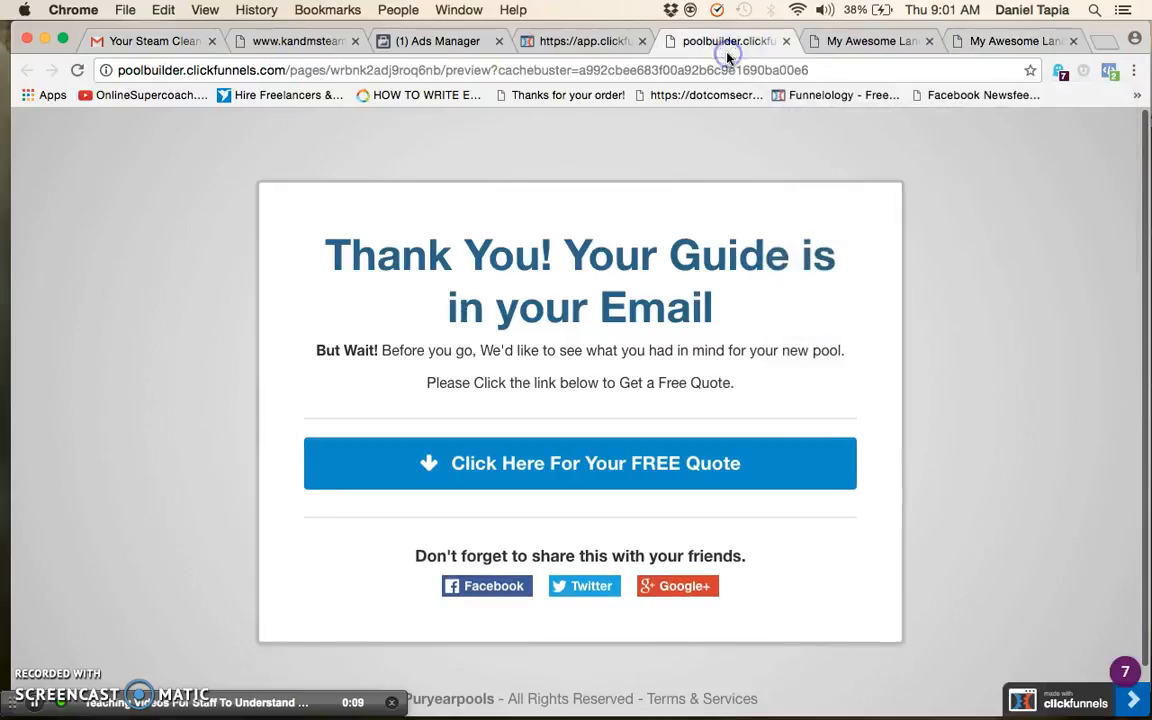
click(1112, 72)
click(784, 290)
click(784, 291)
Review the Lead event's error details in Pixel Helper on the test funnel's Thank You page once more
click(1045, 41)
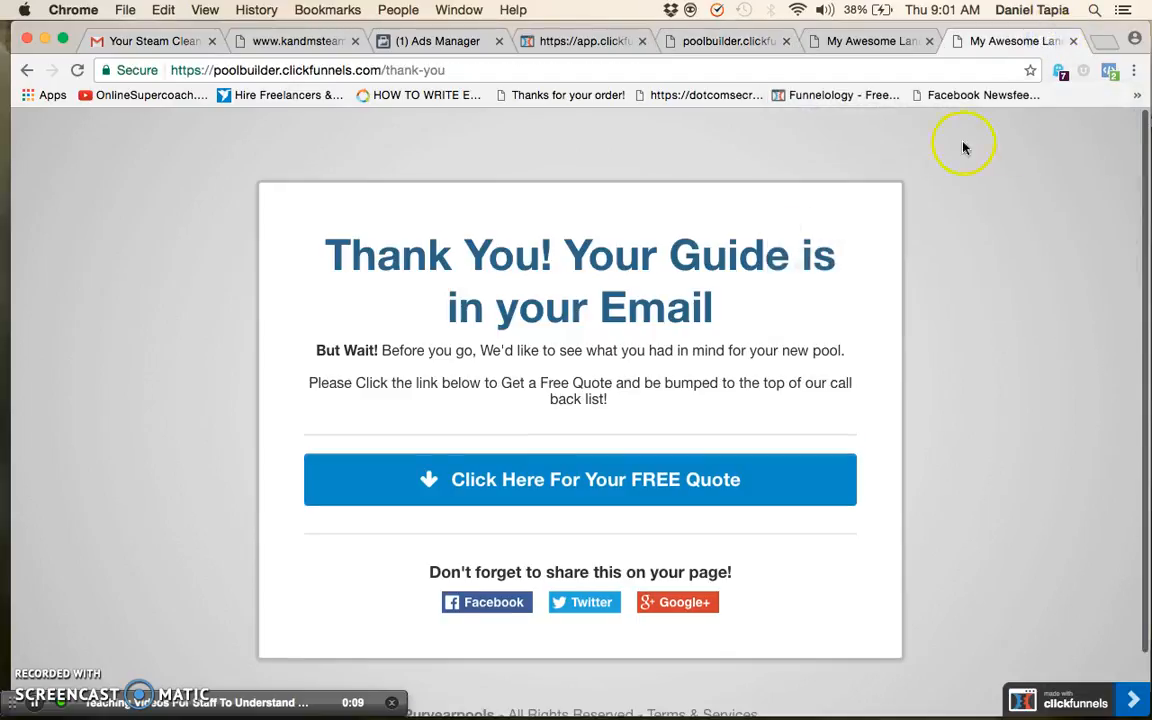
click(1108, 72)
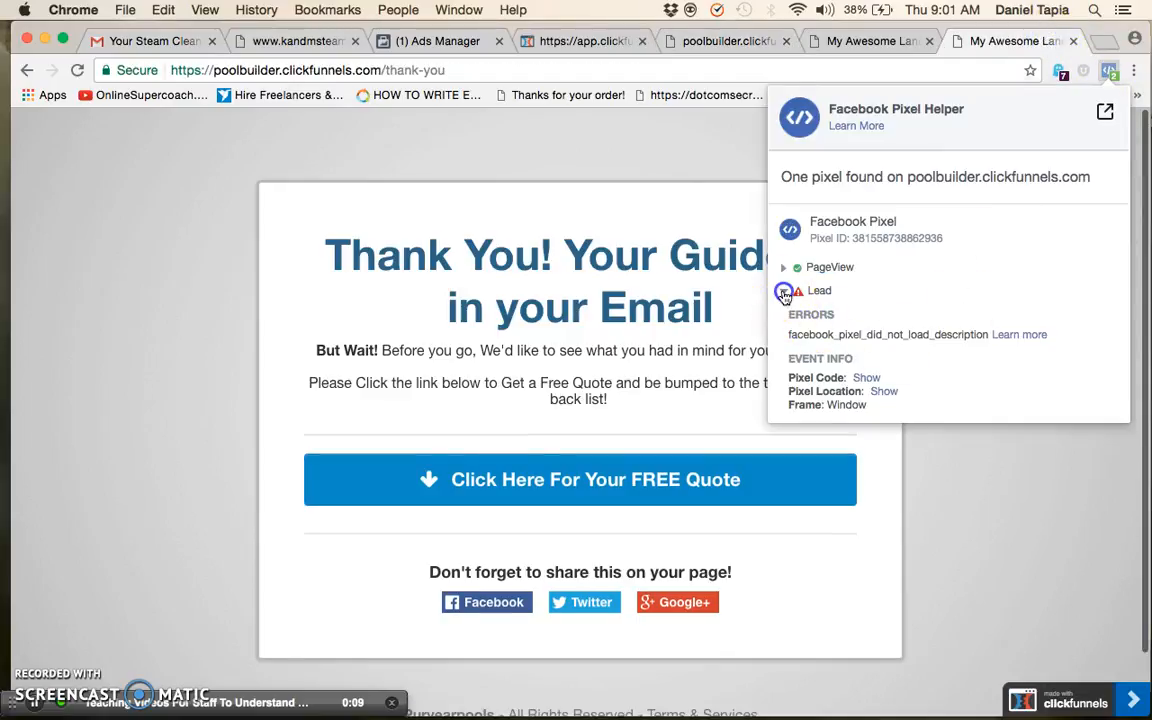
click(784, 291)
click(784, 291)
click(784, 291)
click(784, 291)
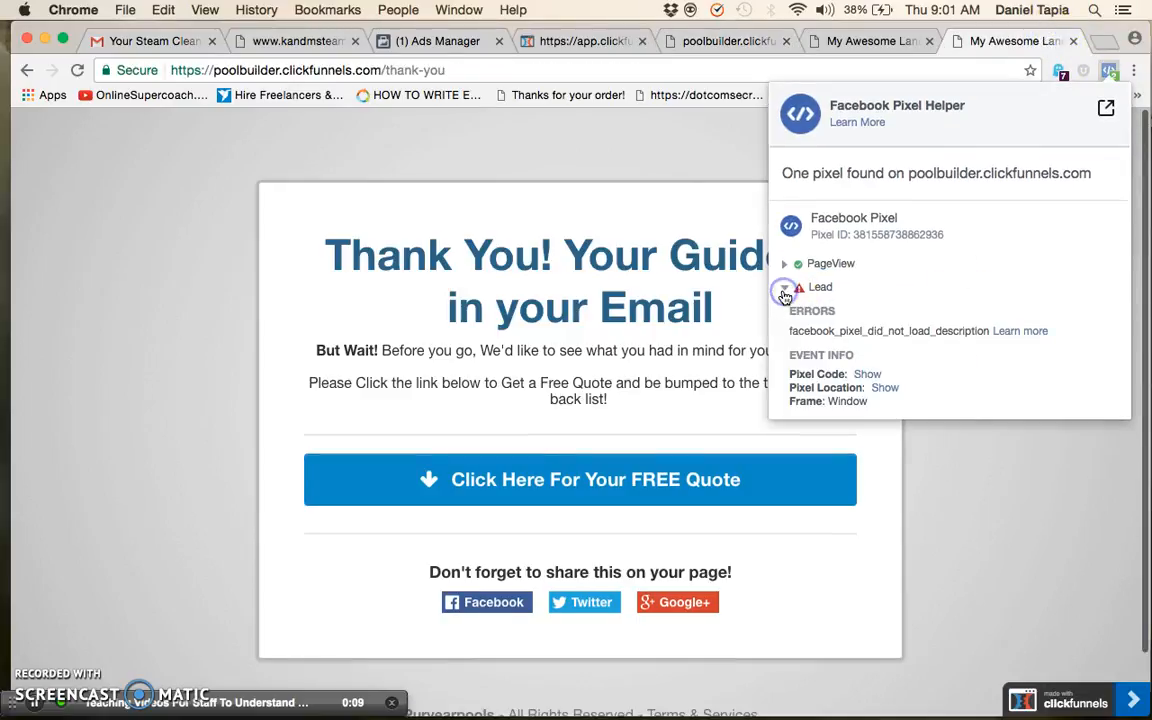
click(784, 291)
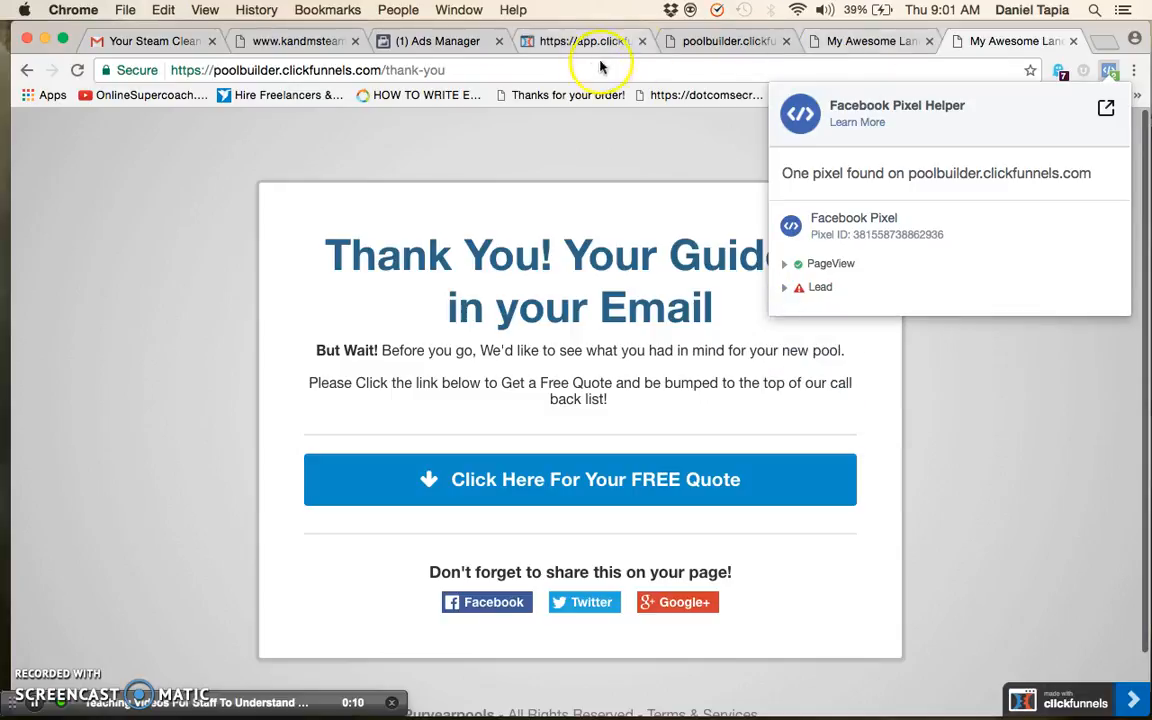
Switch to Ads Manager and advance the pixel installation from Install Event Code to Check Pixel Status
click(545, 41)
click(437, 41)
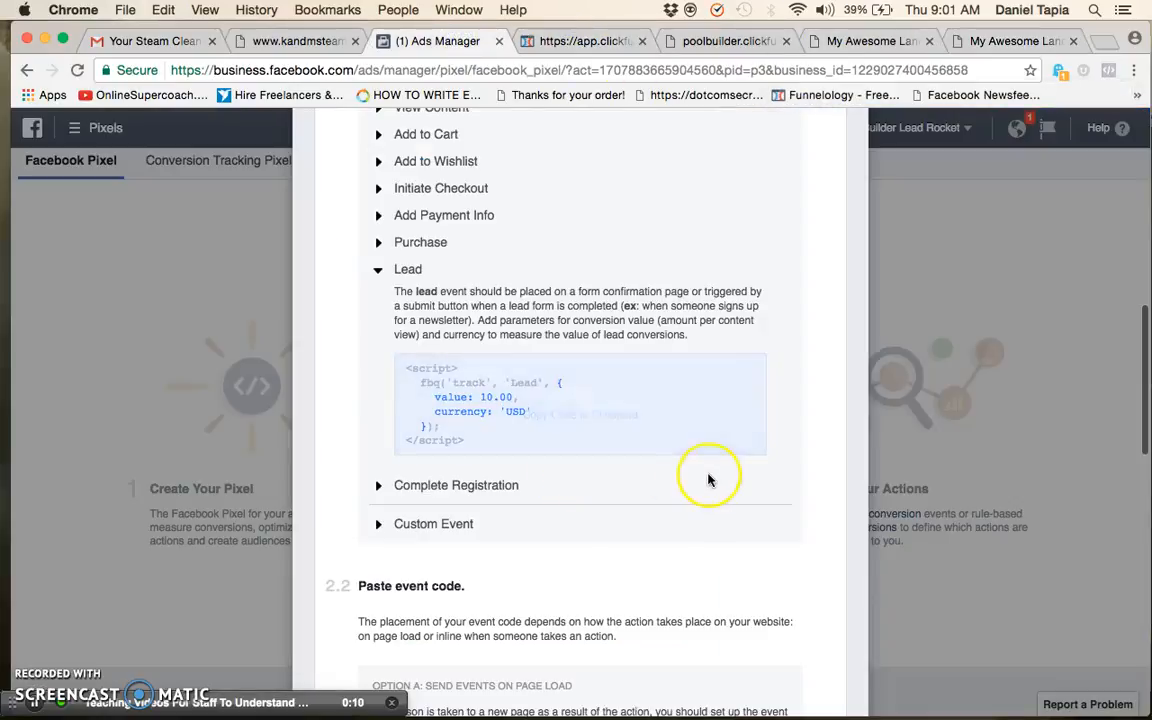
scroll(705, 478, down, 5)
scroll(700, 478, down, 10)
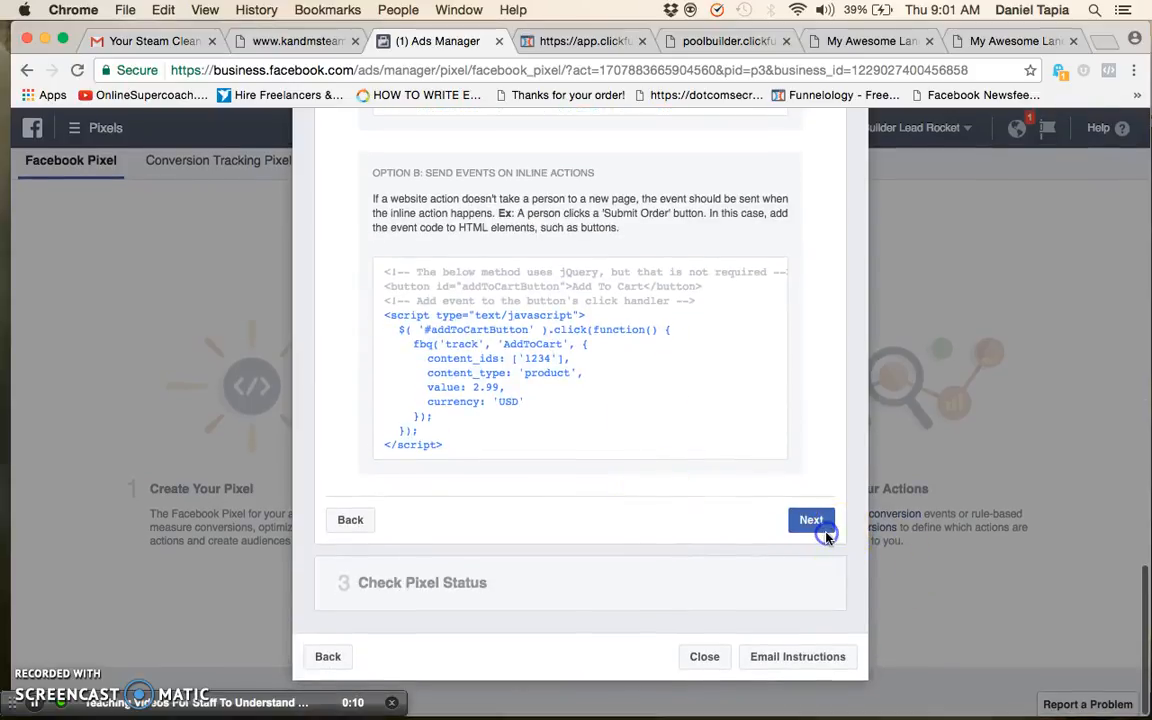
click(824, 530)
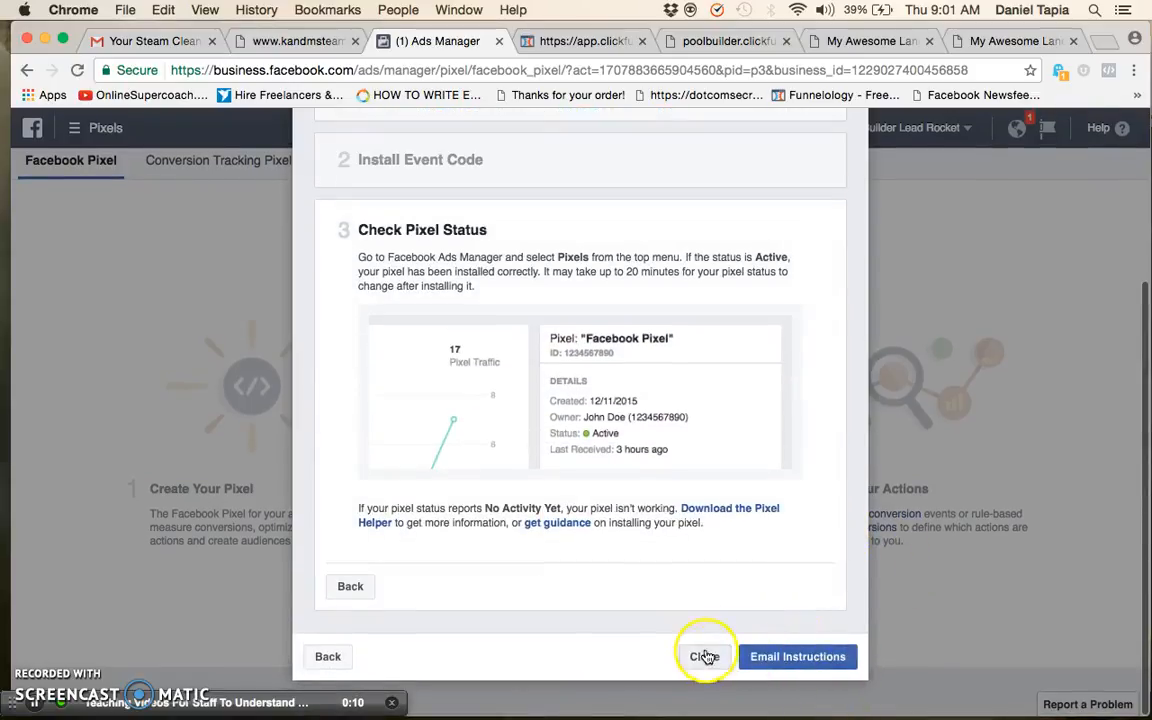
click(705, 656)
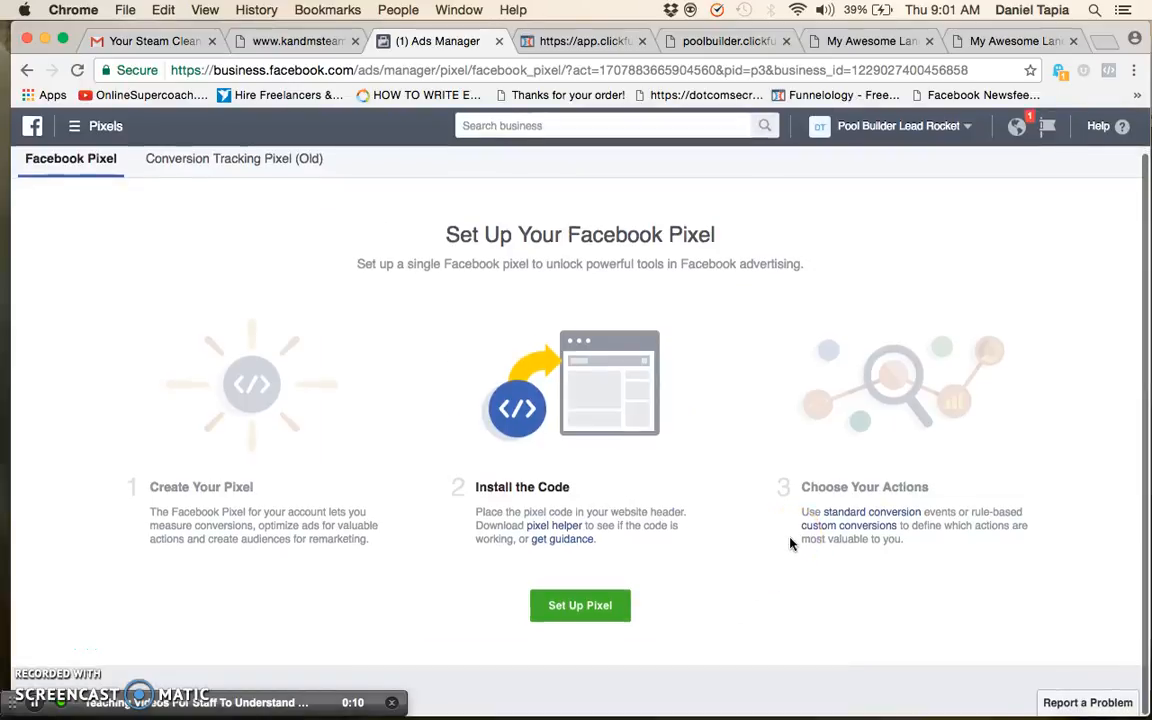
click(1015, 127)
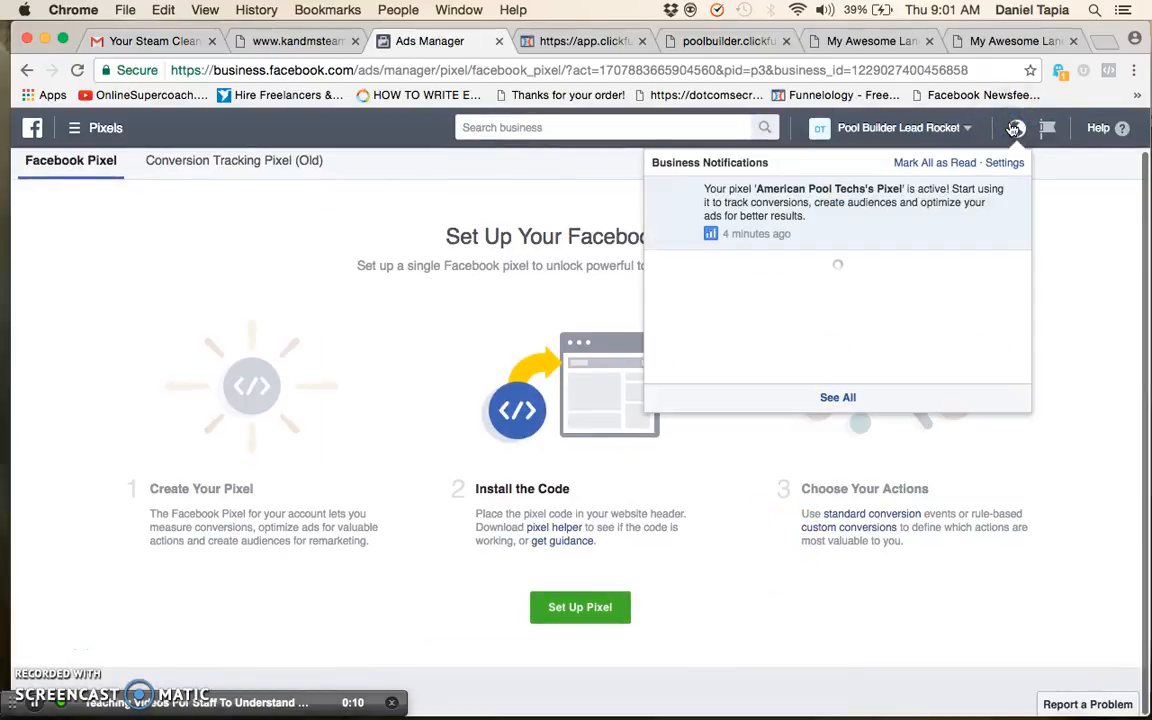
click(1015, 128)
click(1015, 128)
click(884, 214)
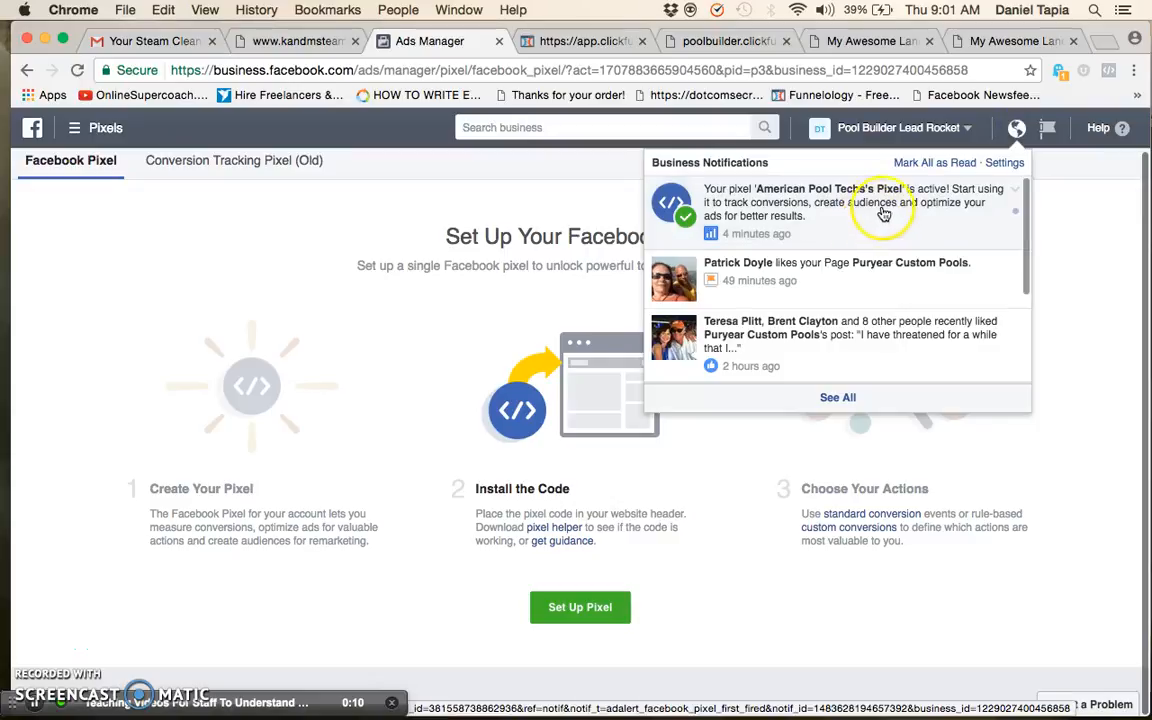
Go to Ads Manager's campaign creation and choose the Increase conversions on your website objective, keeping the campaign name Website conversions
click(100, 132)
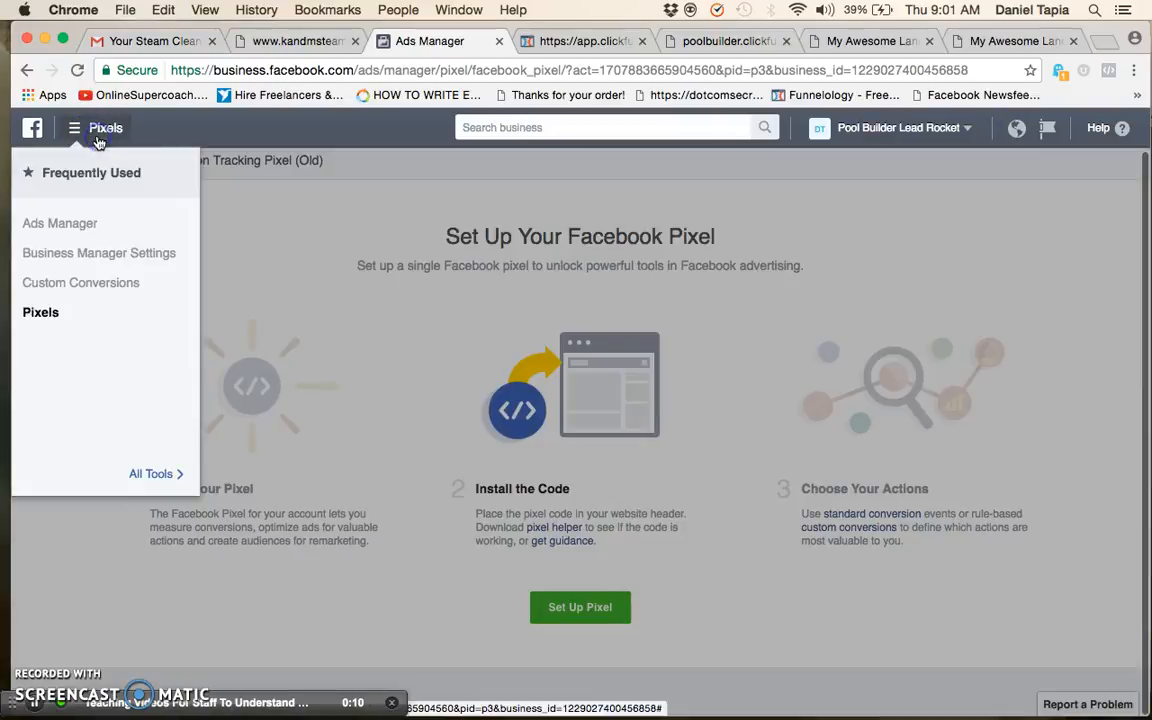
click(40, 223)
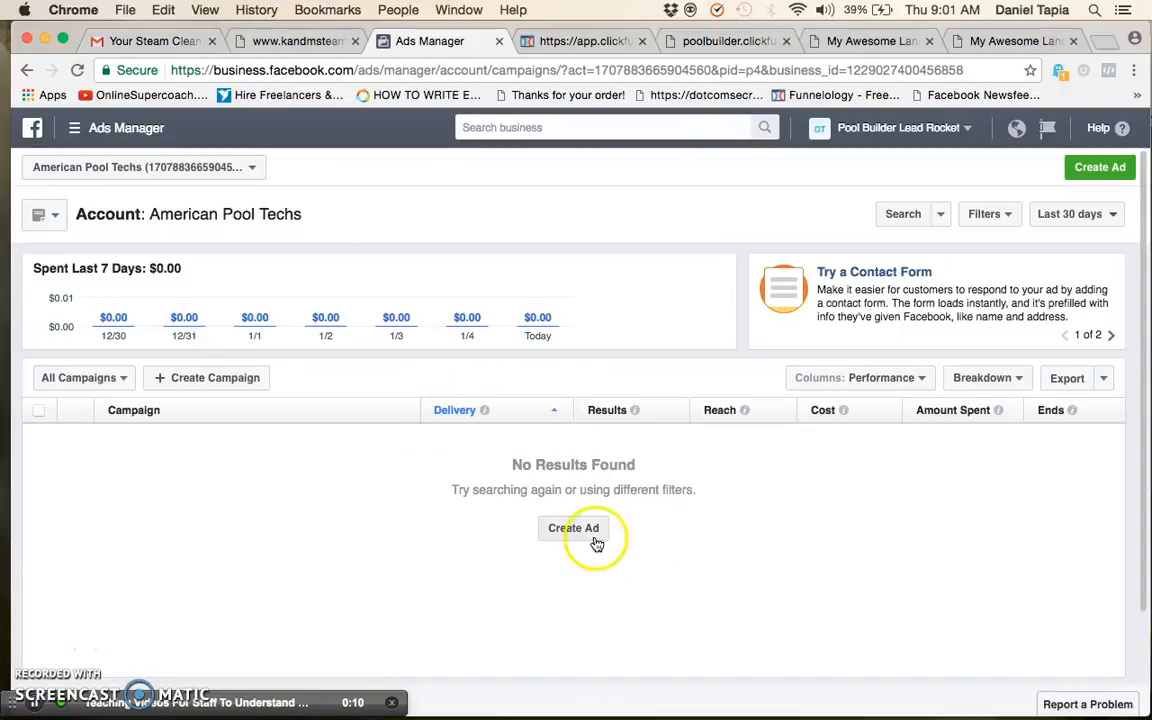
click(594, 540)
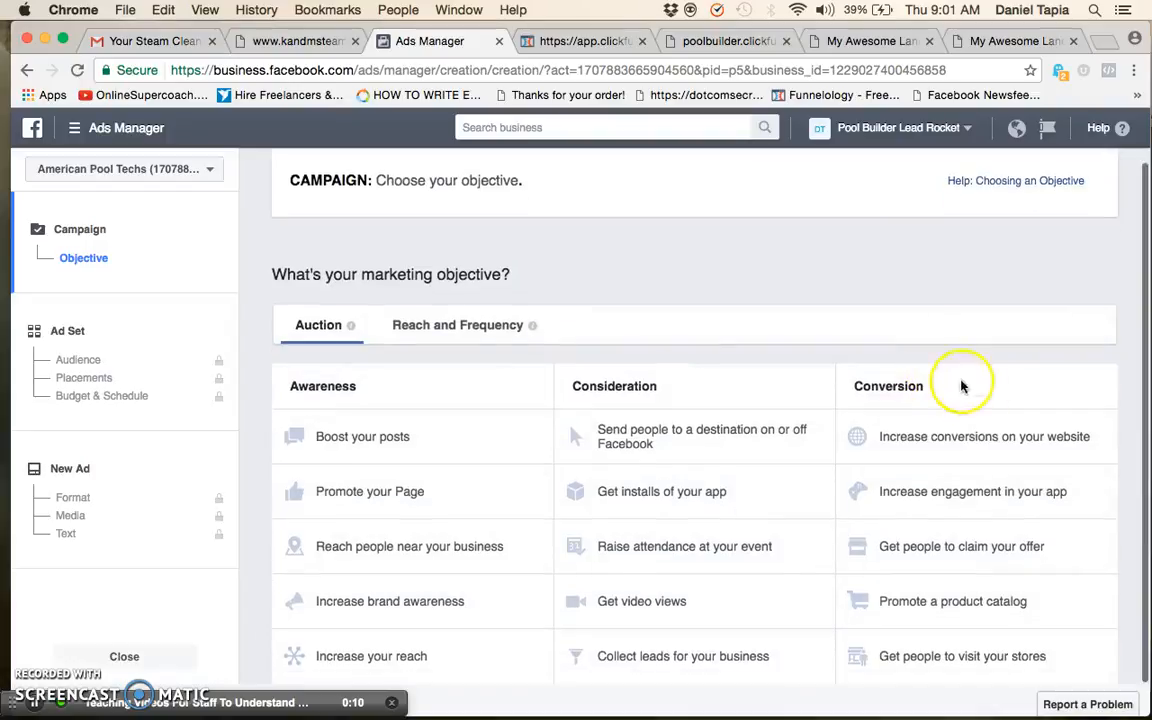
click(1016, 432)
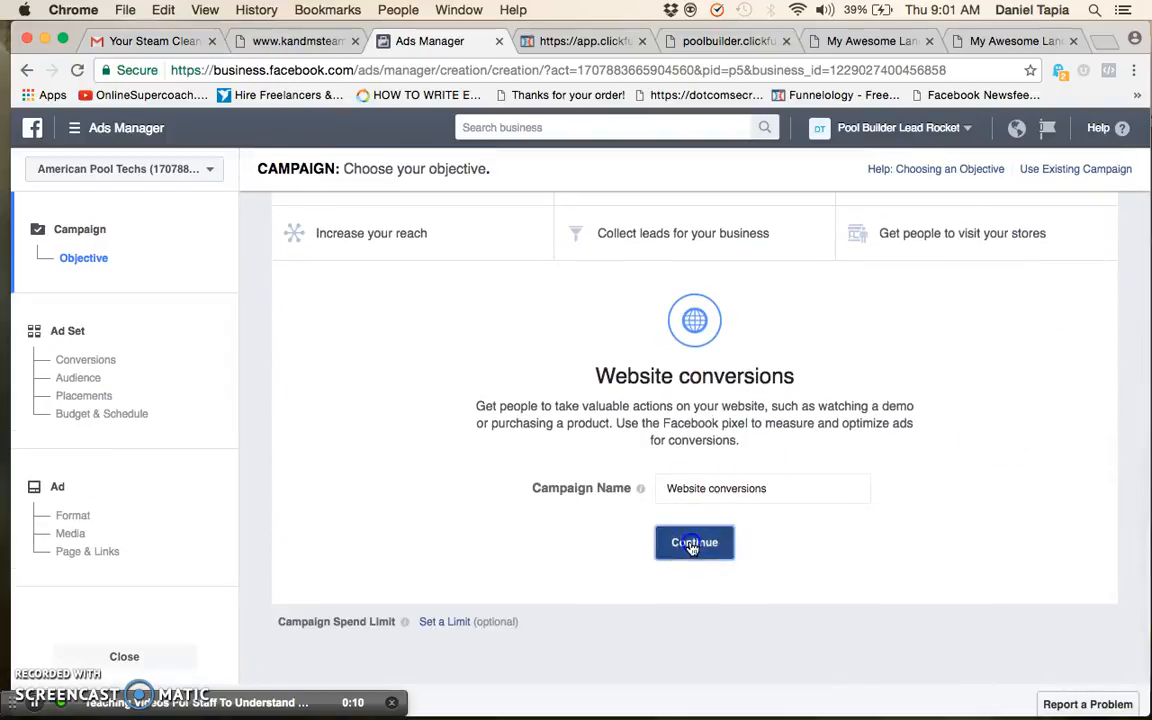
click(692, 543)
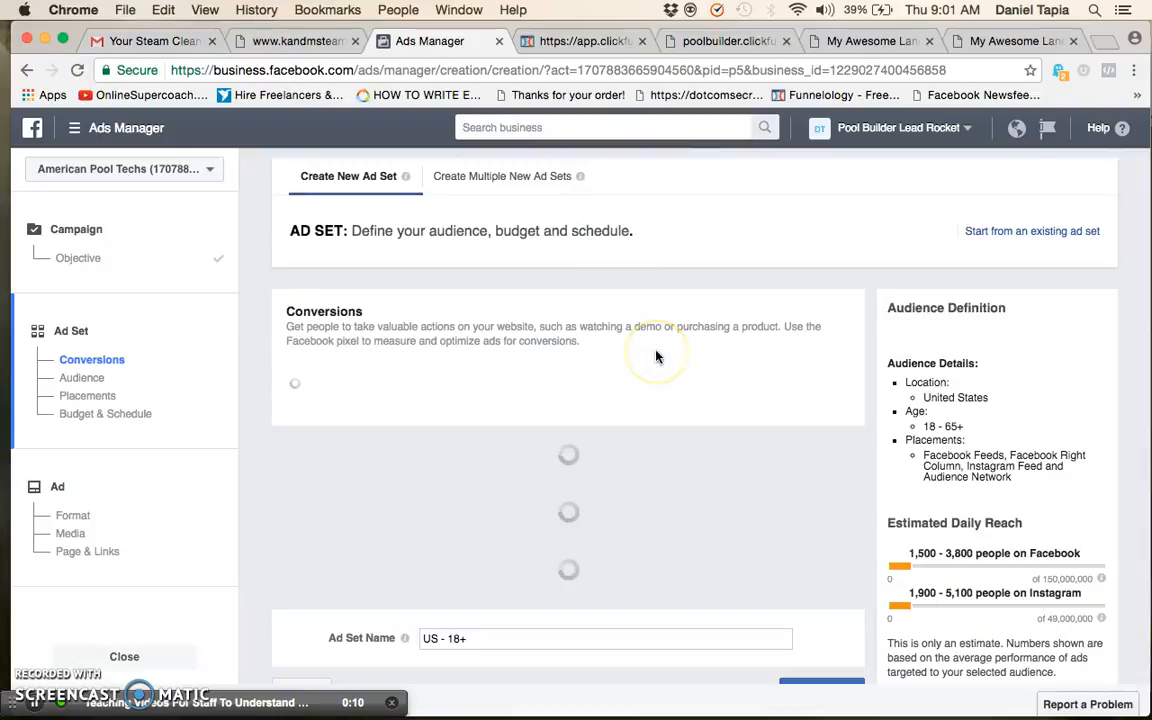
Switch to ClickFunnels to return to the live funnel's Thank You overview, and close the three Thank You page preview tabs
click(589, 40)
click(1120, 600)
click(731, 42)
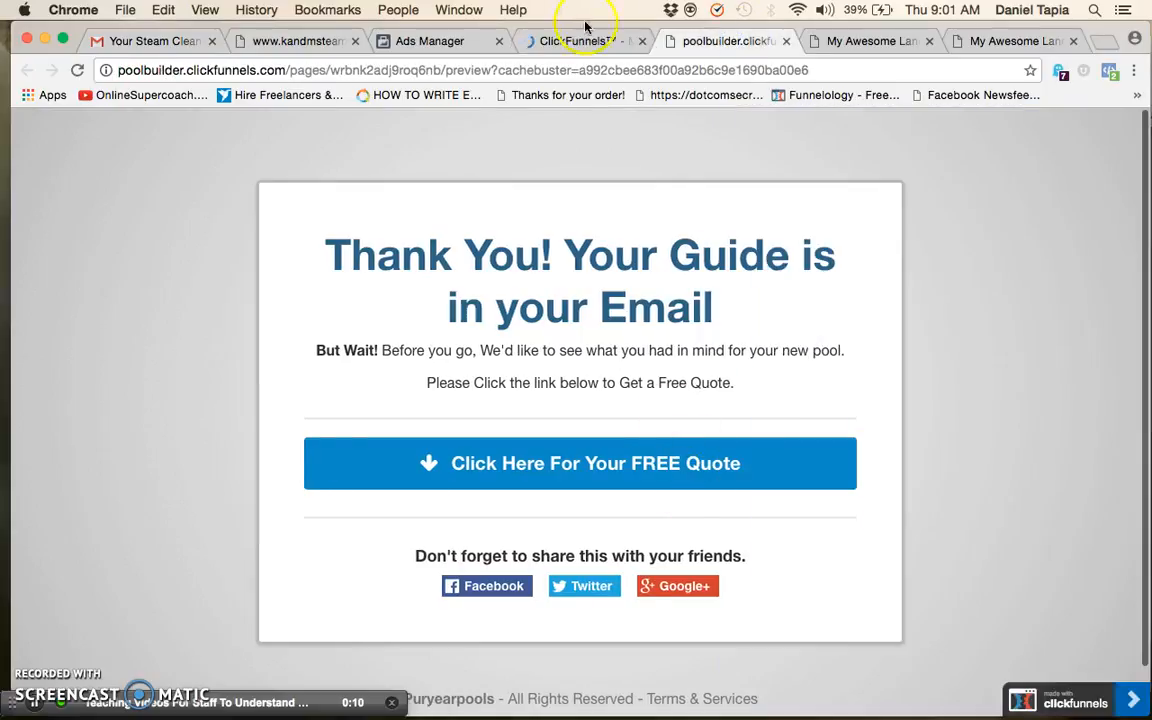
click(786, 42)
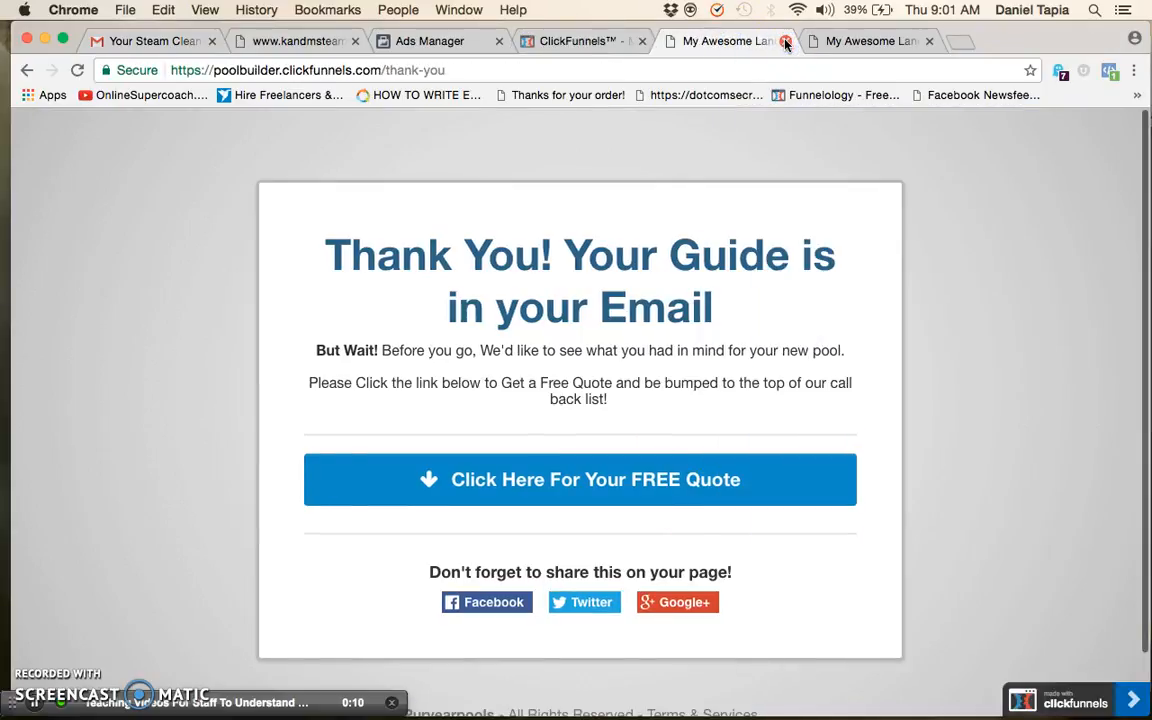
click(786, 42)
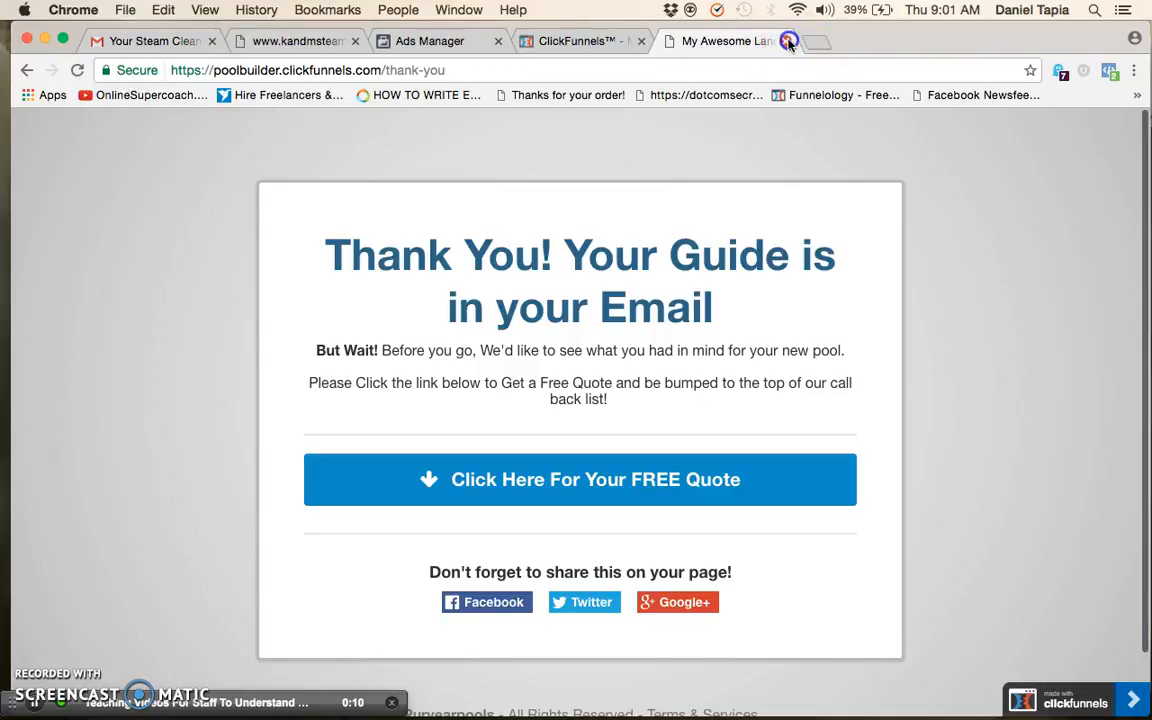
click(786, 42)
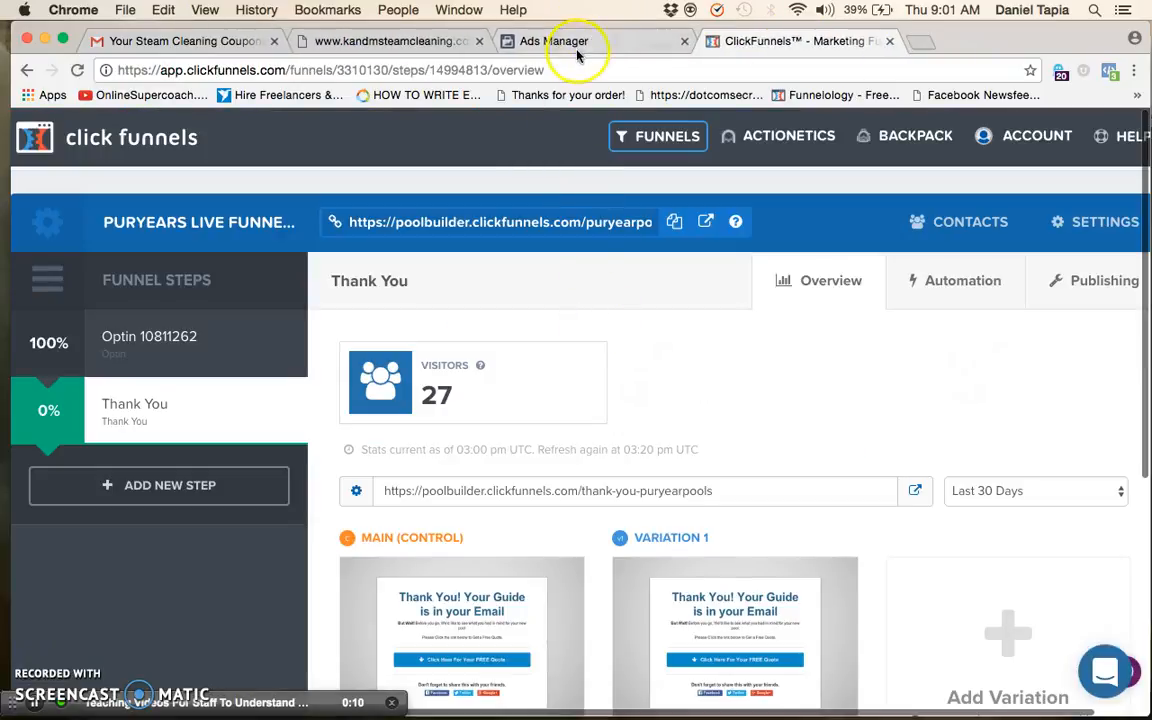
click(578, 45)
click(624, 370)
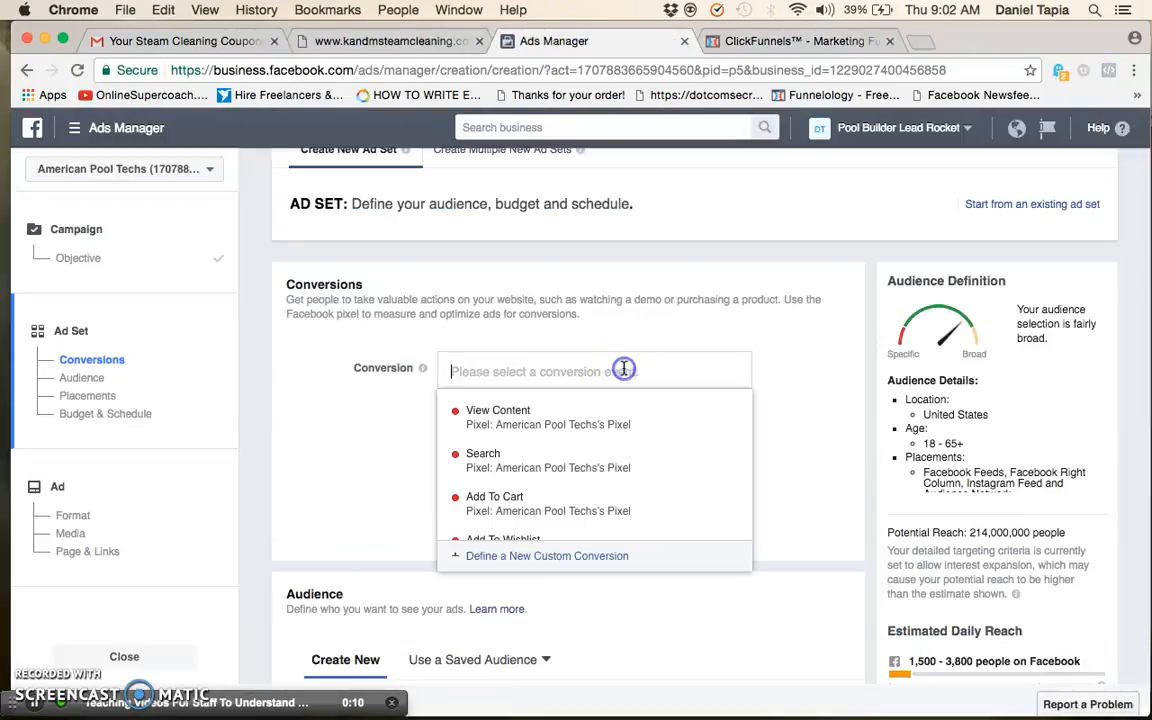
click(818, 383)
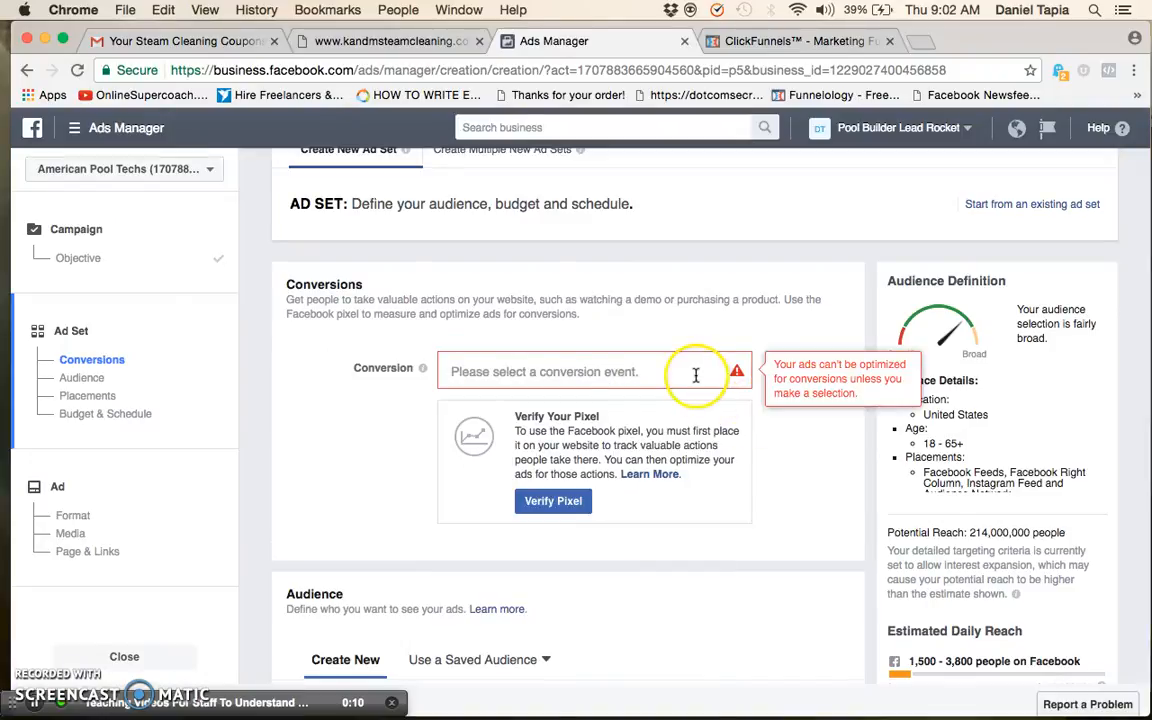
click(596, 371)
scroll(591, 481, down, 3)
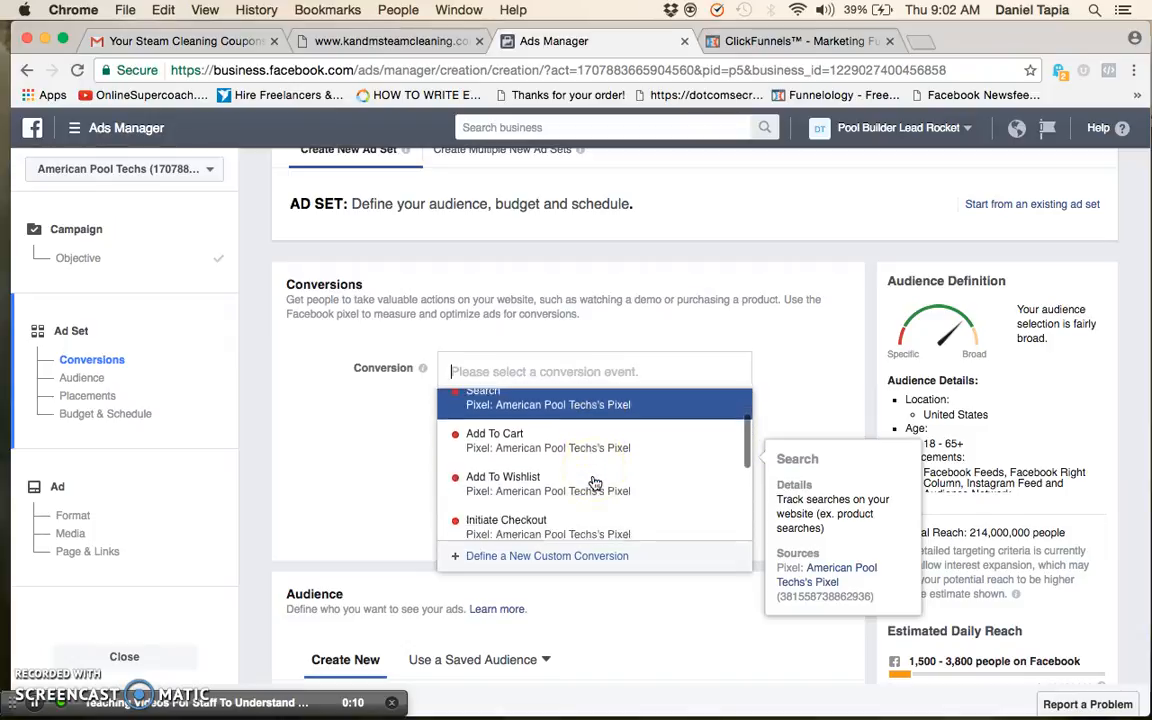
scroll(594, 483, down, 3)
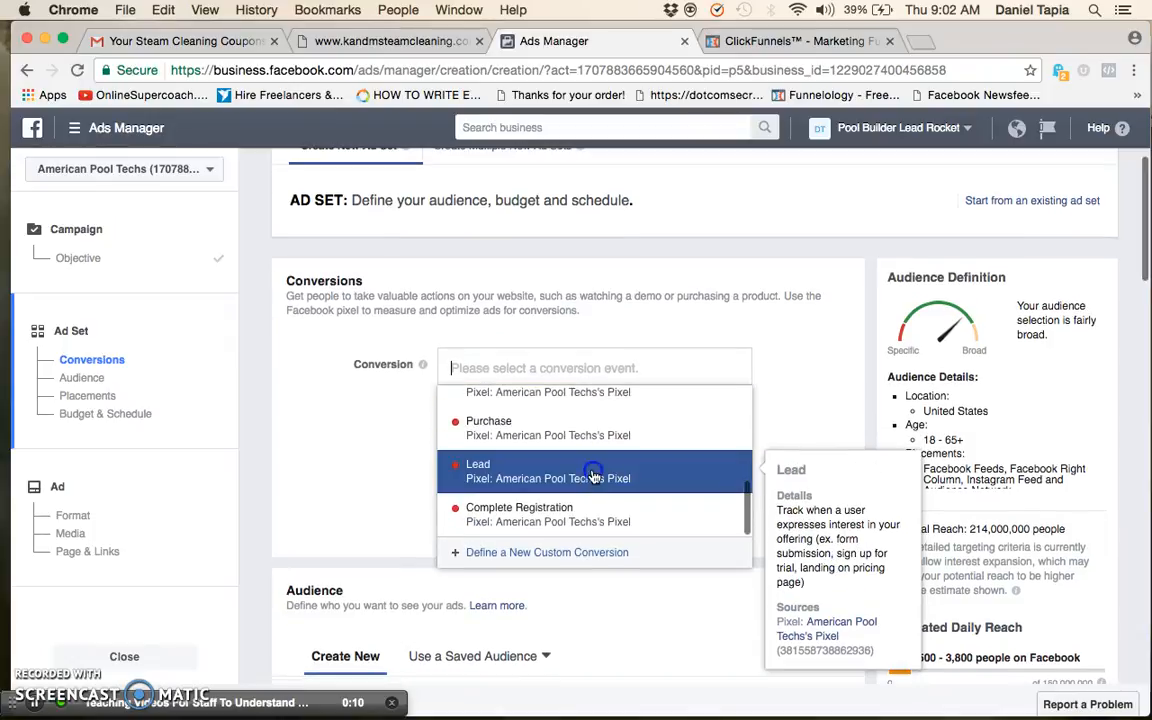
click(593, 475)
scroll(770, 480, down, 3)
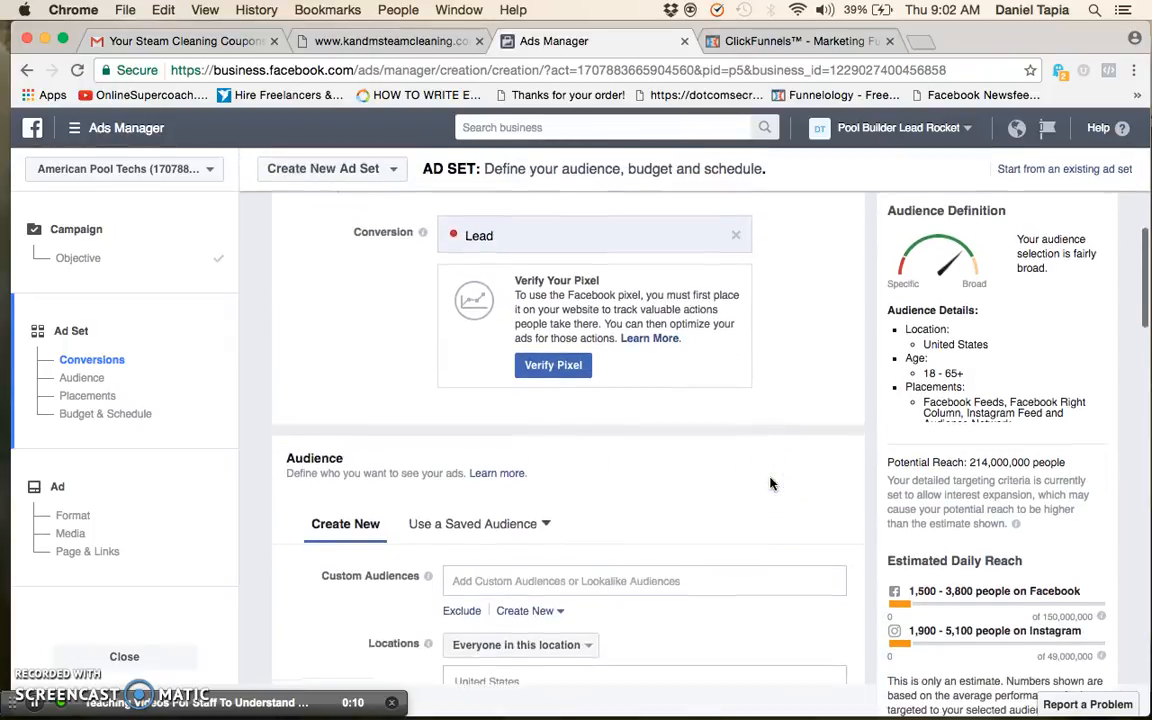
scroll(770, 484, down, 2)
click(672, 505)
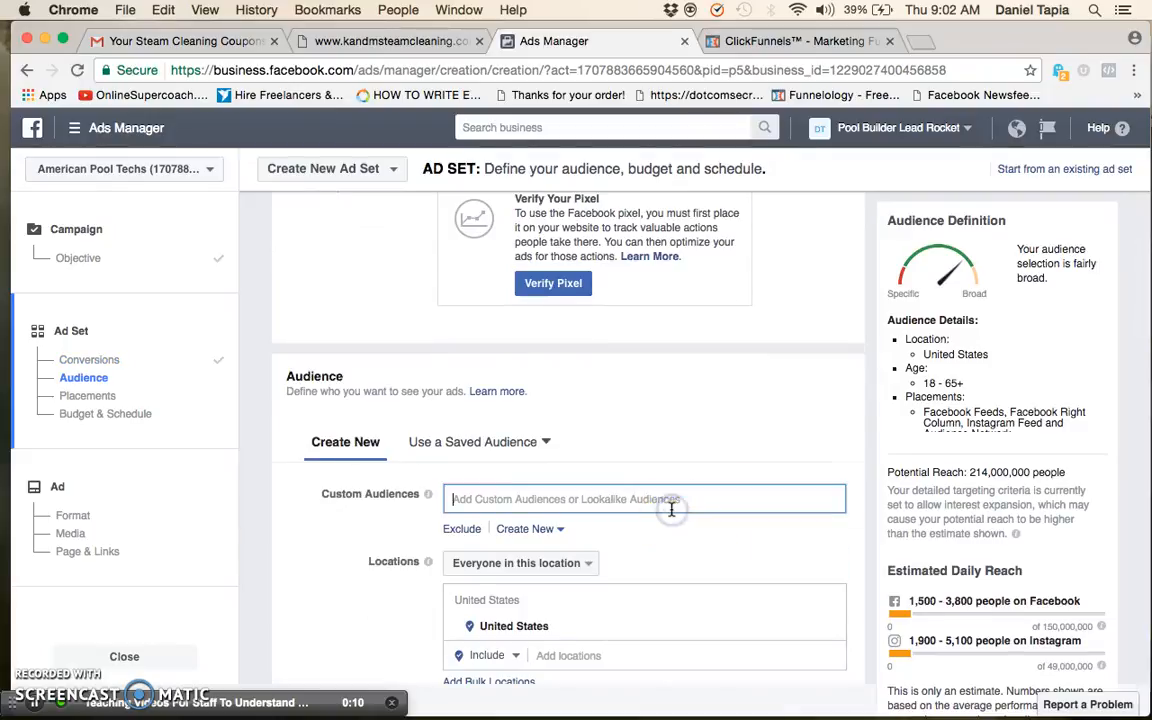
scroll(672, 510, up, 3)
scroll(668, 512, down, 1)
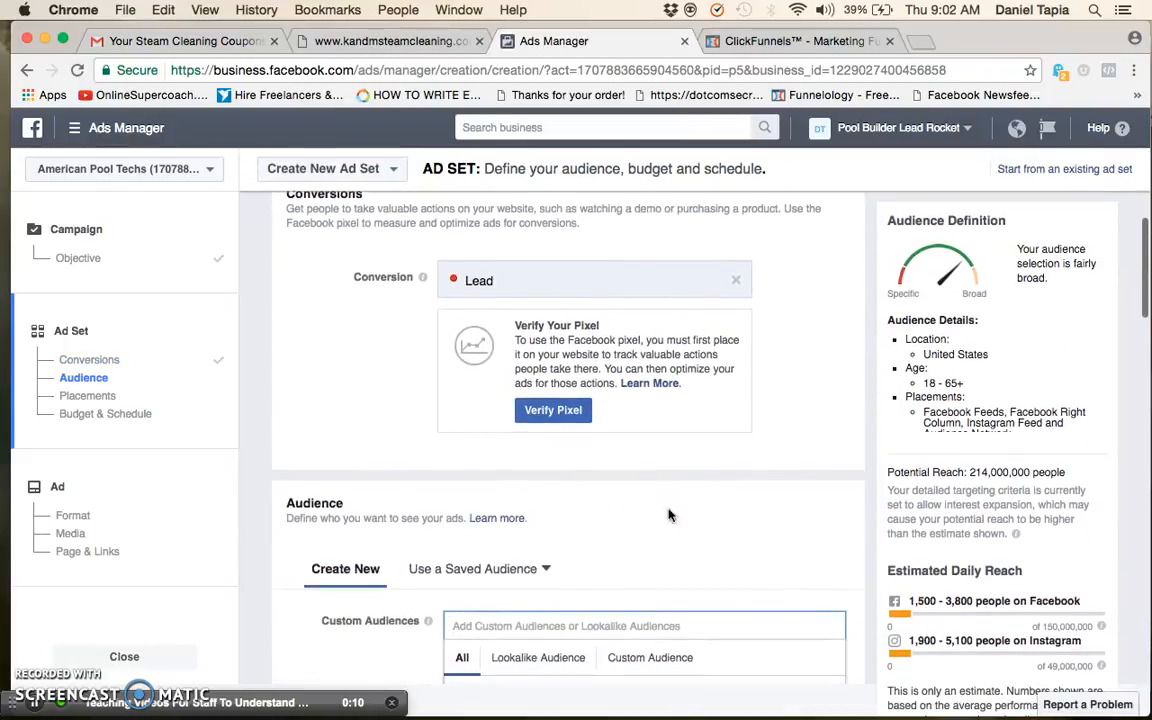
click(103, 145)
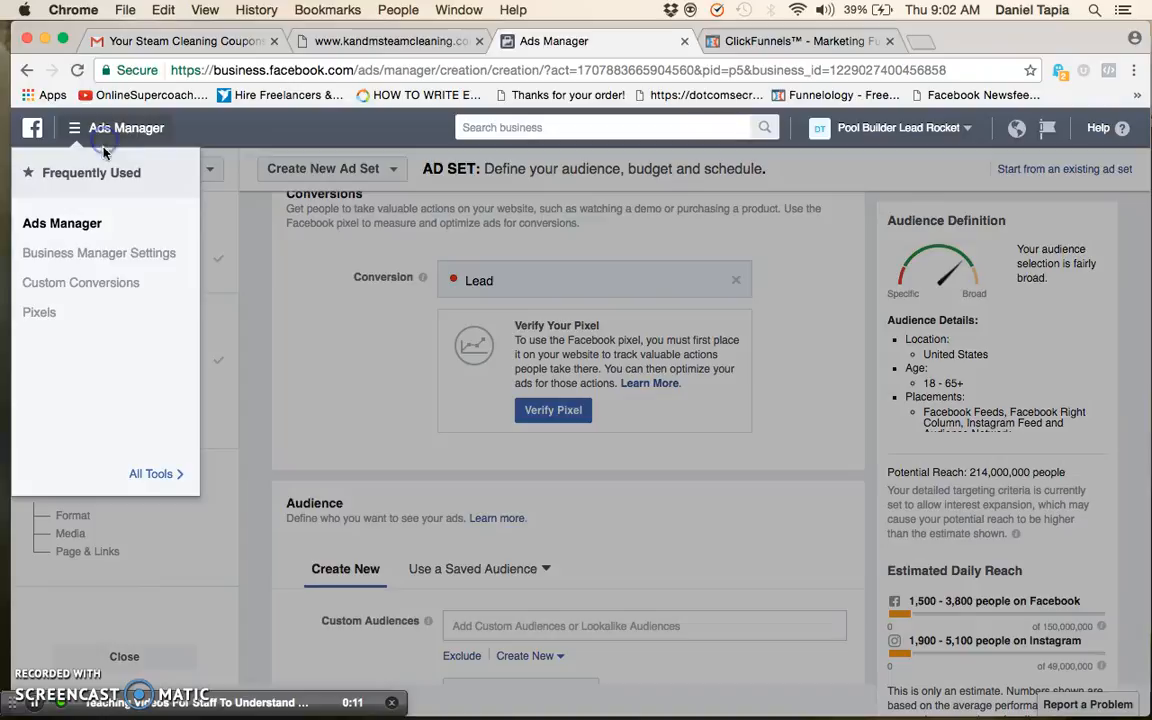
click(118, 283)
click(760, 371)
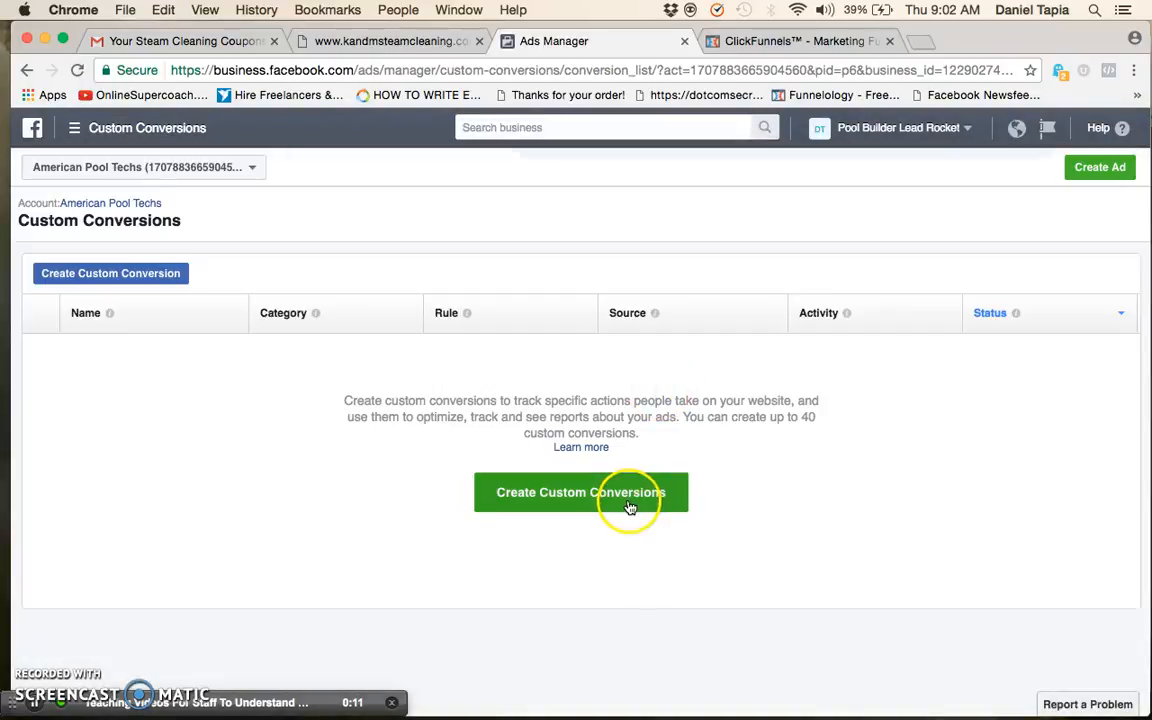
click(626, 500)
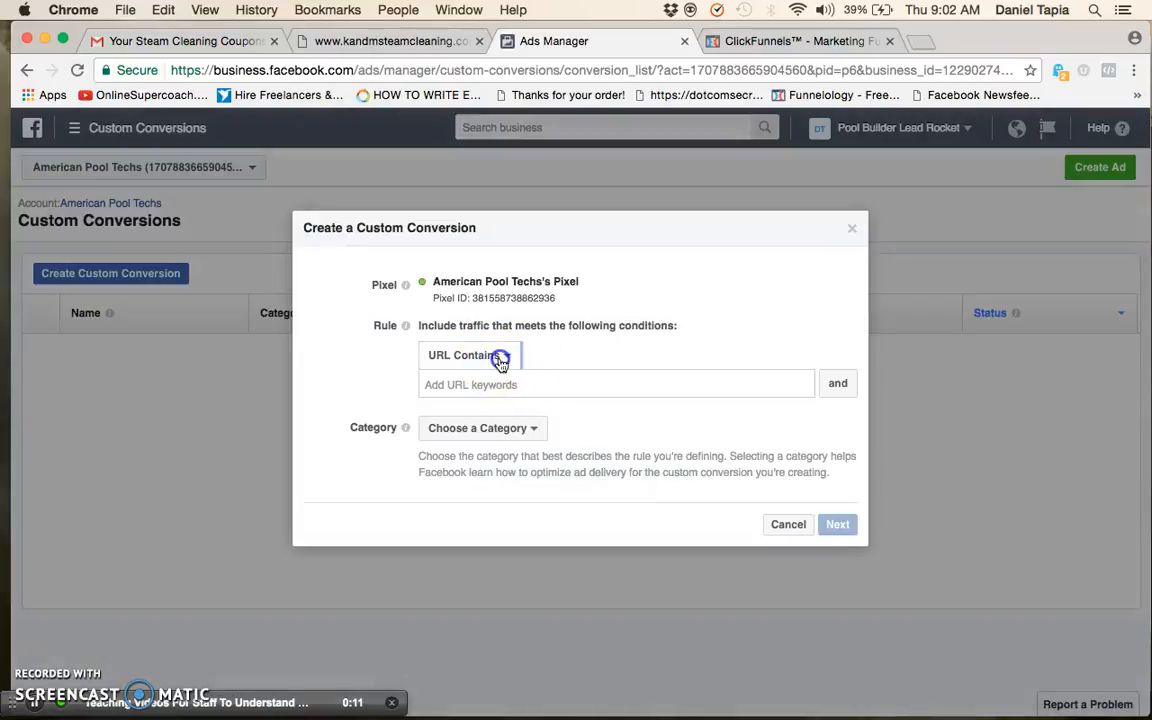
click(499, 356)
click(566, 383)
click(824, 36)
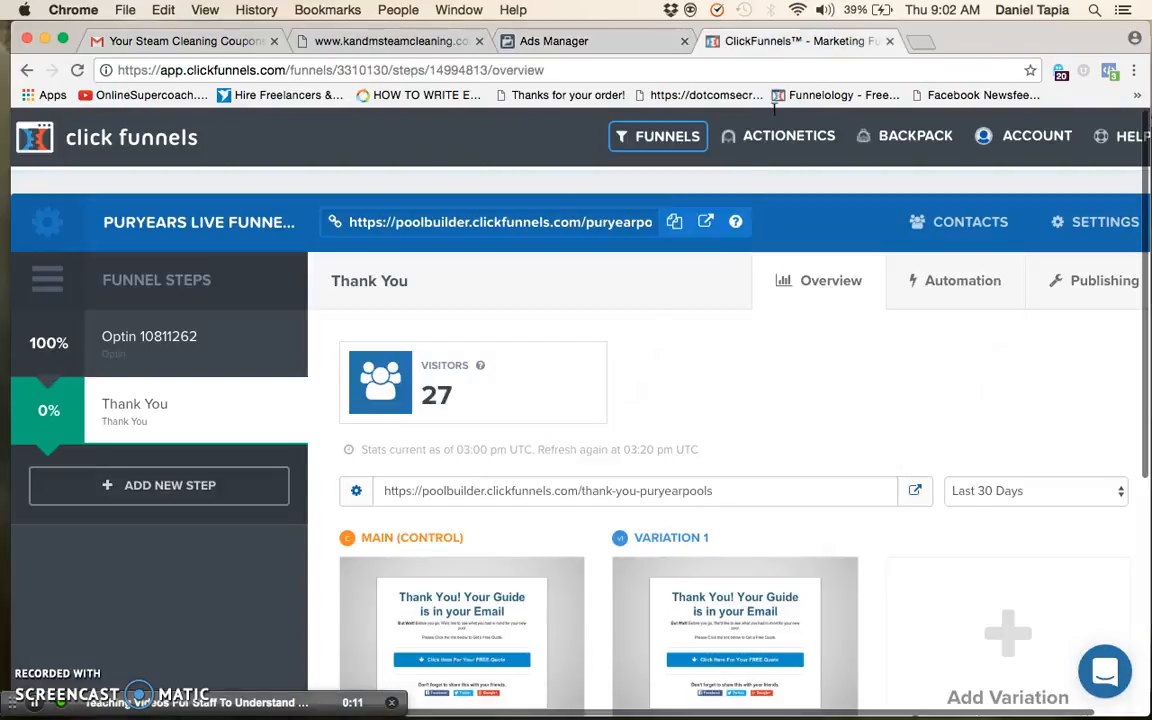
scroll(465, 464, down, 1)
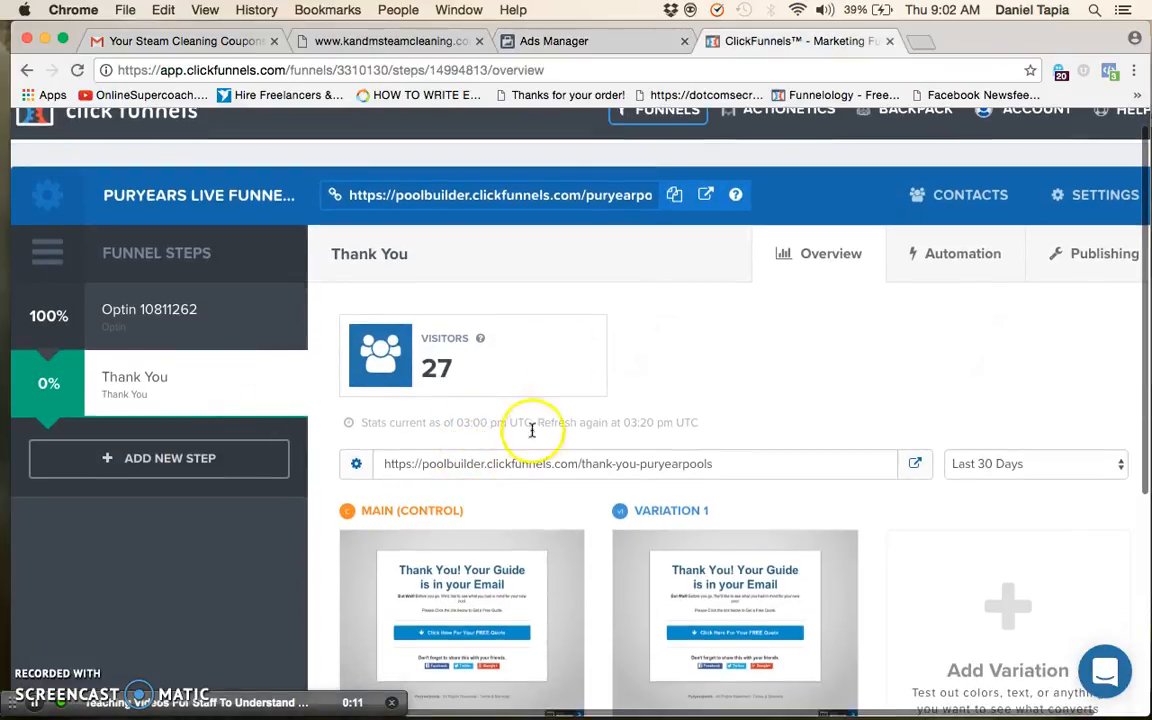
click(522, 464)
key(super+c)
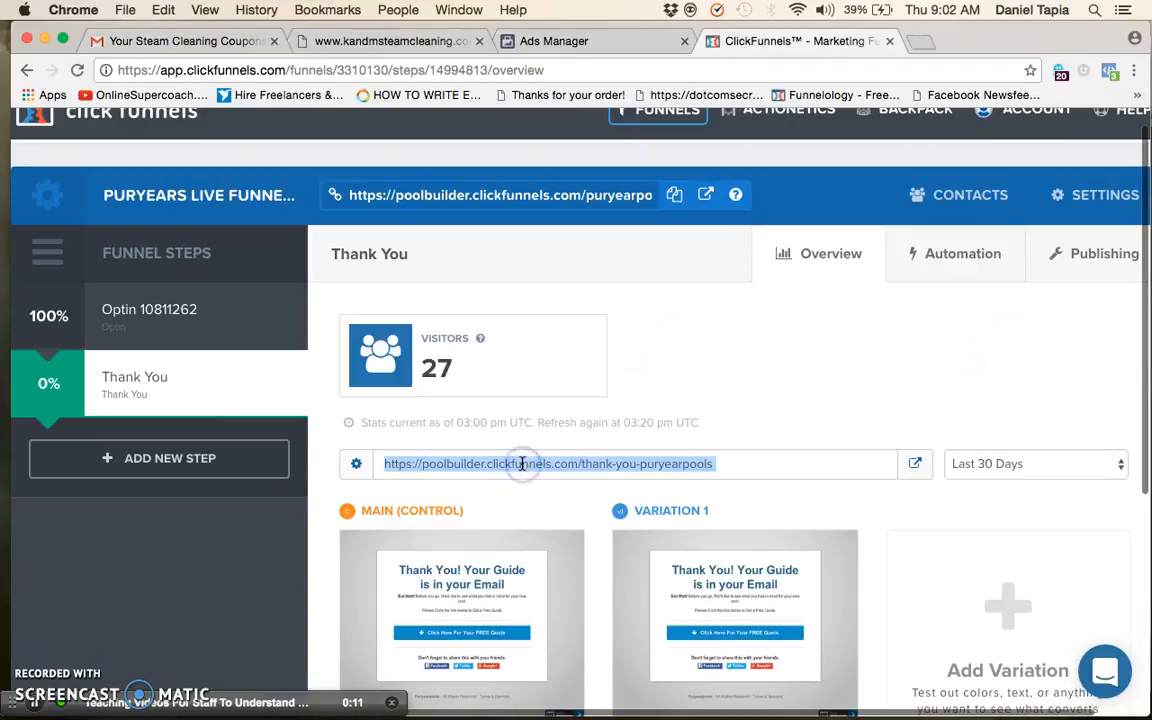
click(918, 41)
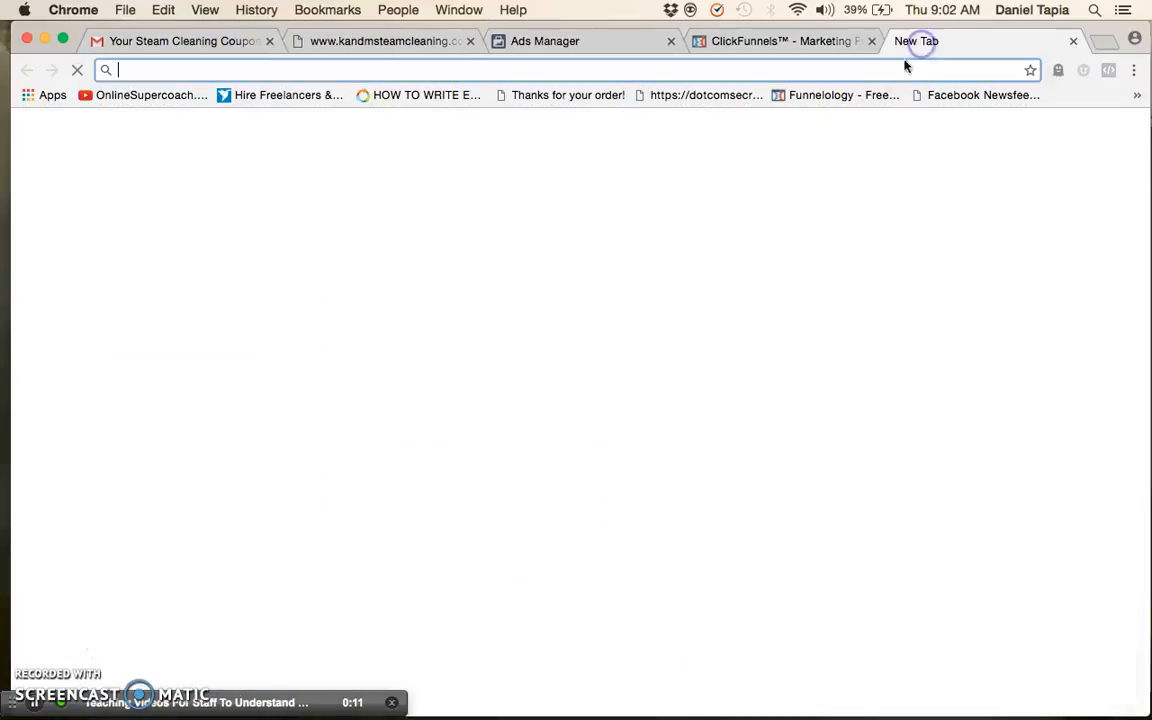
key(super+v)
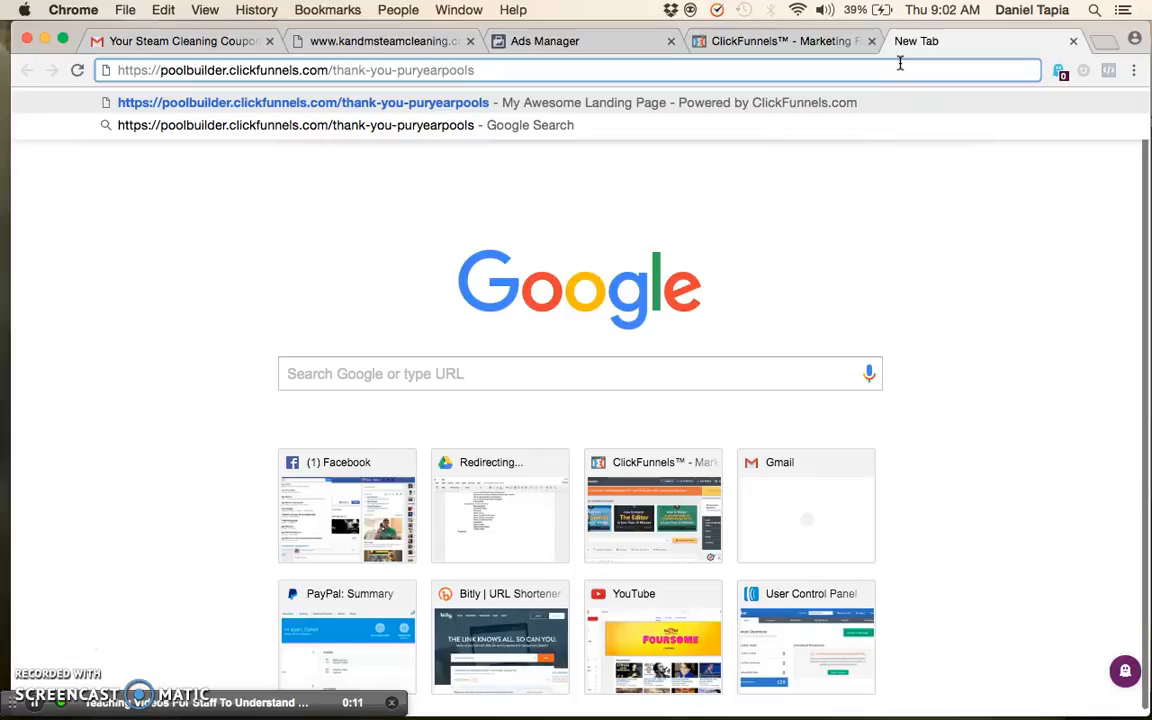
click(274, 79)
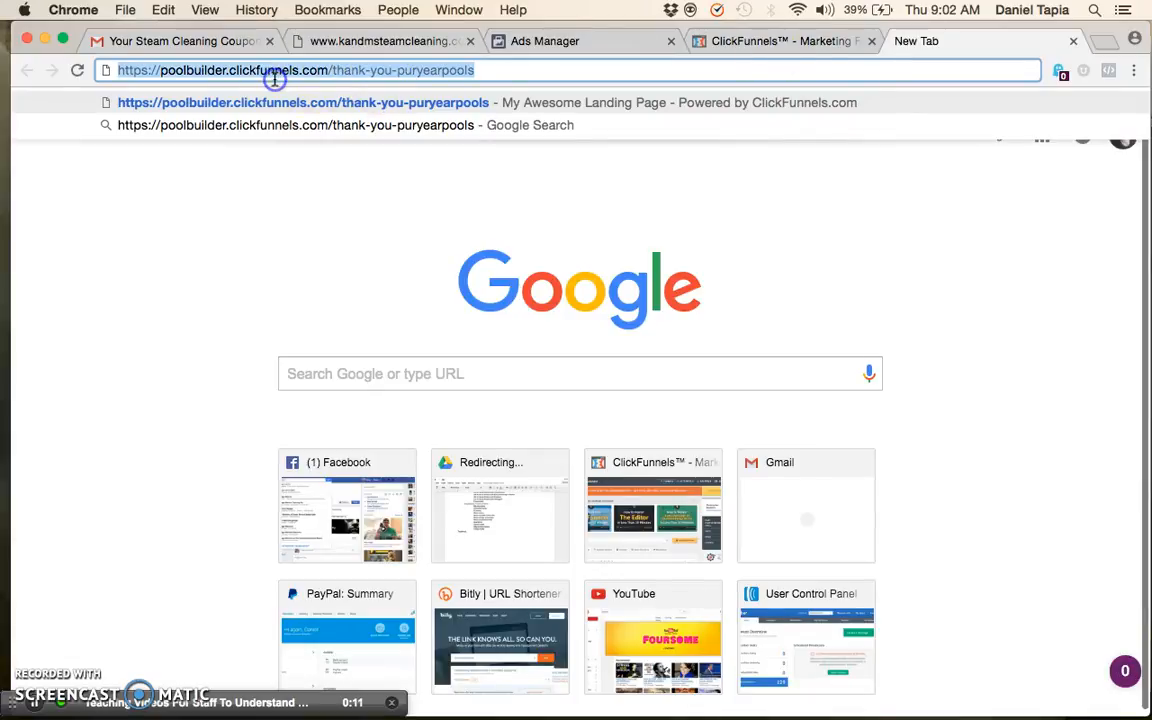
Return to ClickFunnels and compare the funnel's main URL with the Thank You step's own URL
click(798, 45)
click(546, 200)
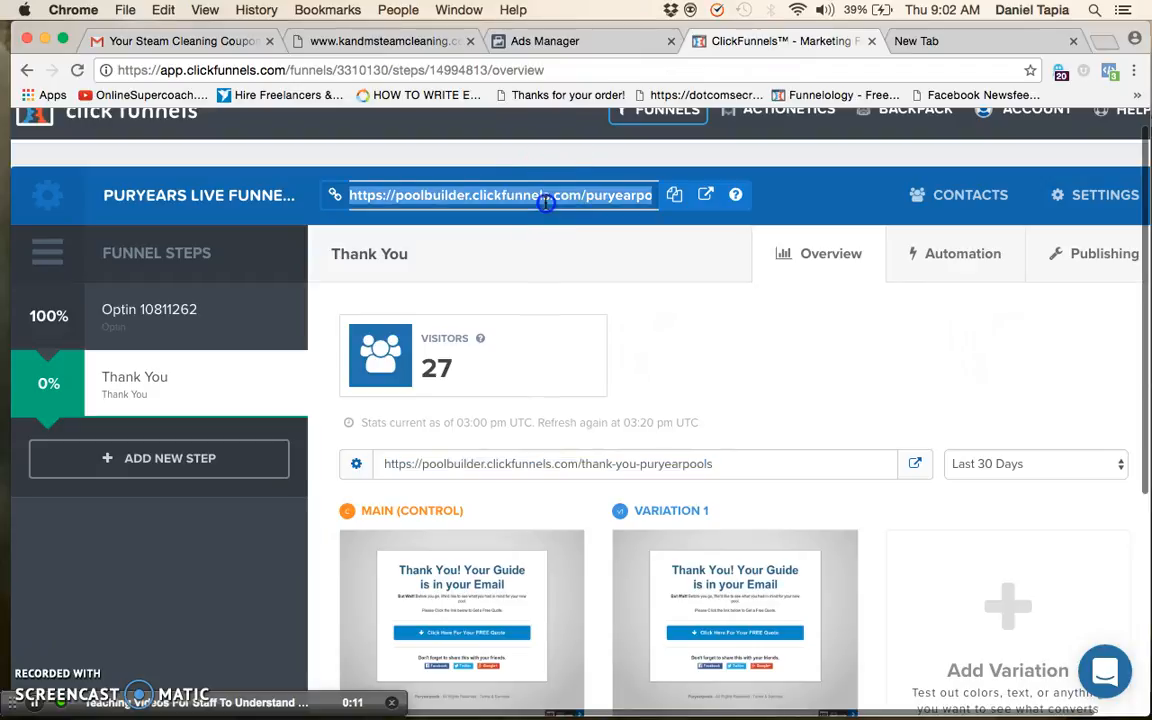
click(577, 201)
scroll(590, 250, down, 1)
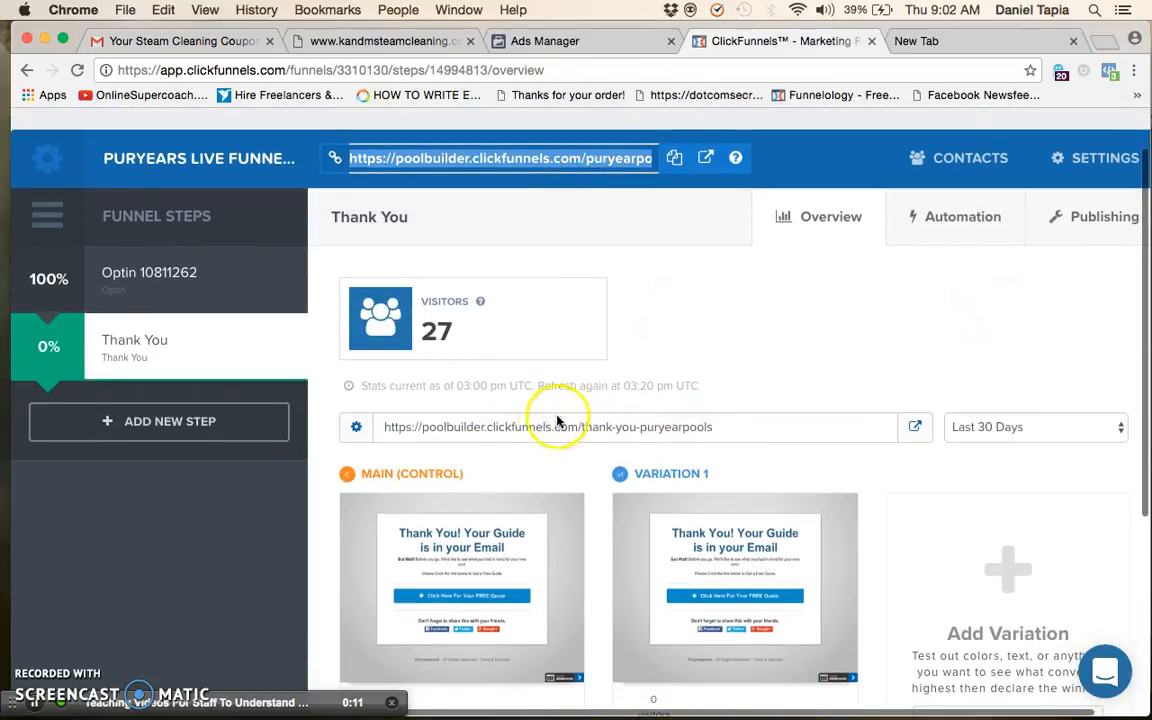
scroll(501, 437, down, 5)
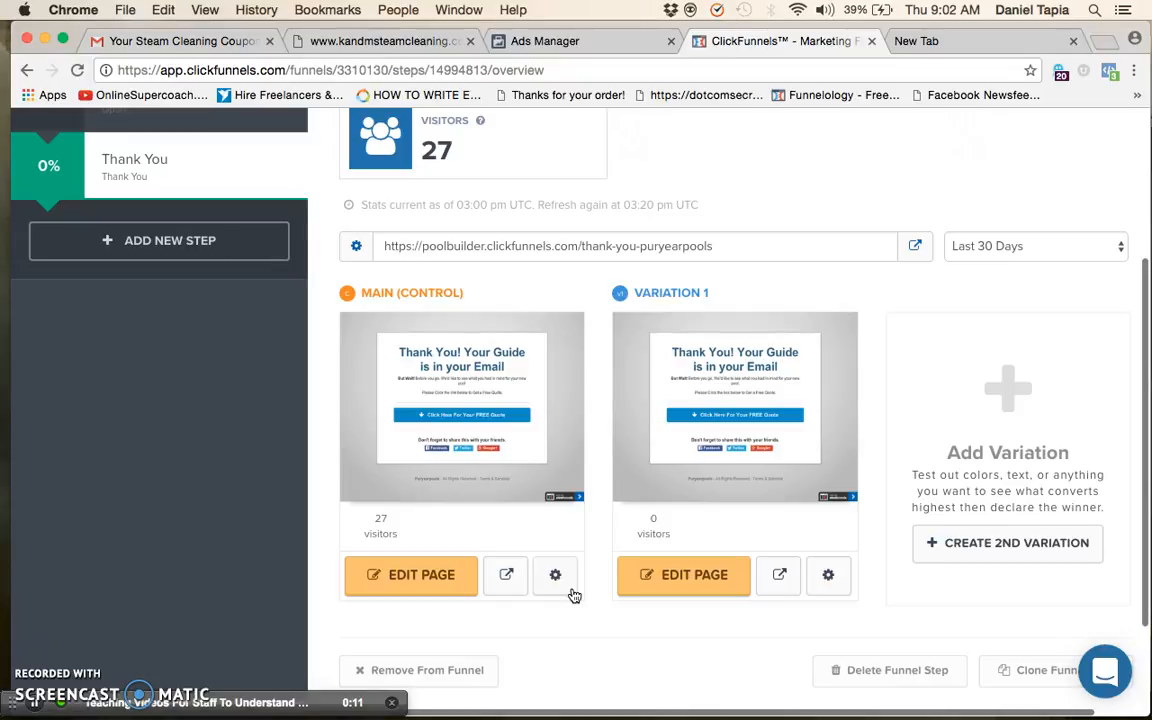
Open the page settings of the Thank You step's main version and examine its path, leaving it unedited
click(571, 590)
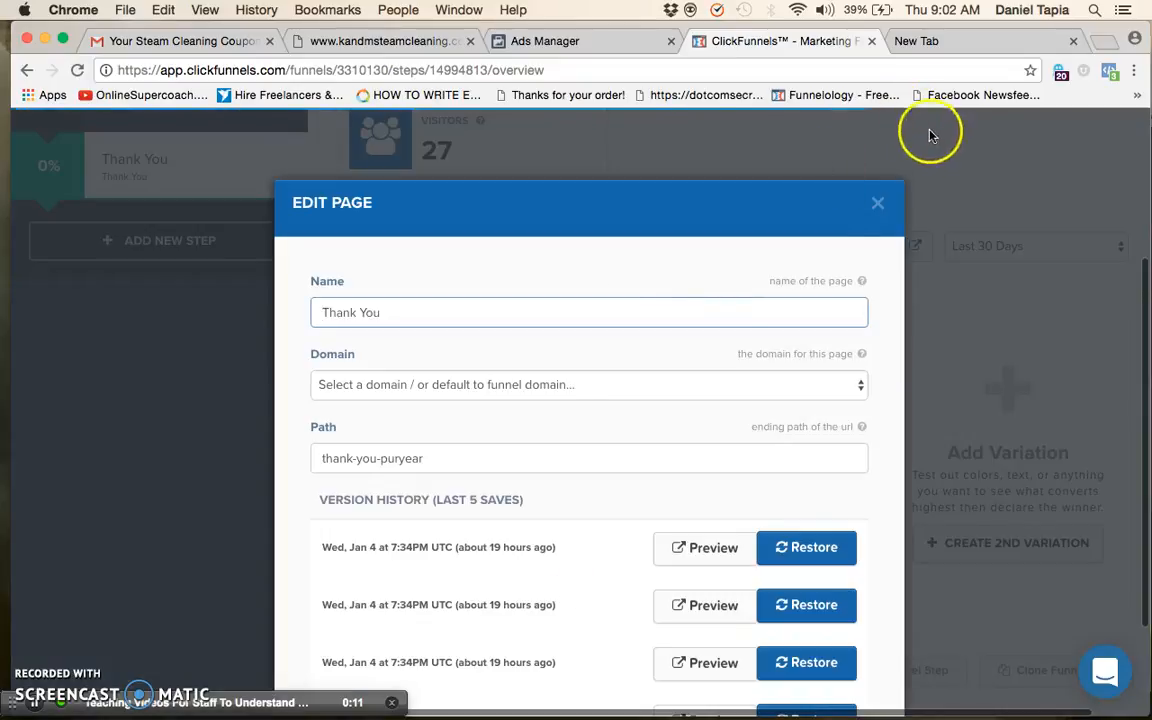
click(878, 202)
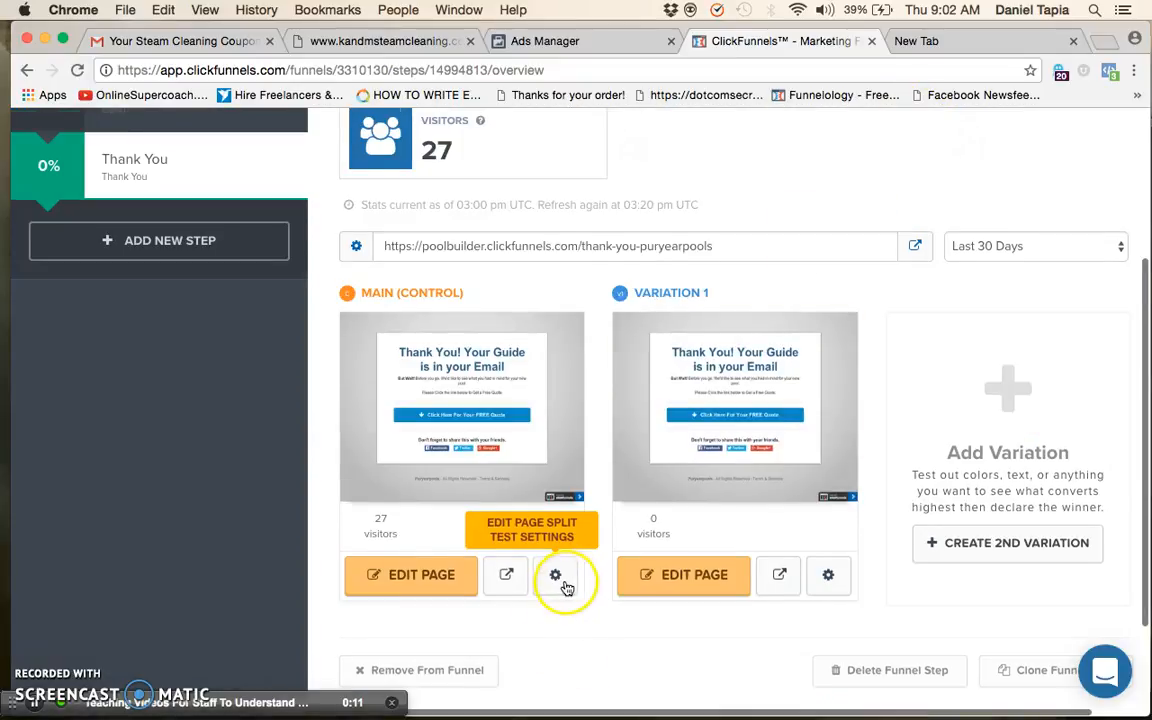
scroll(566, 588, down, 2)
click(555, 516)
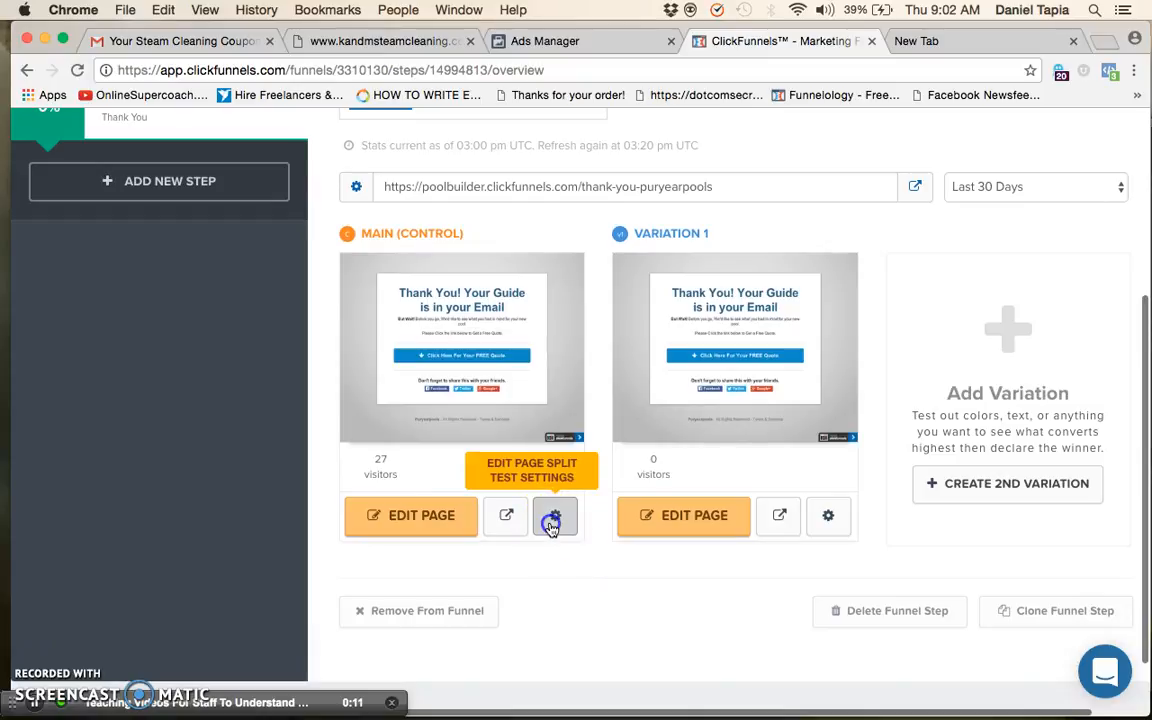
scroll(549, 518, down, 1)
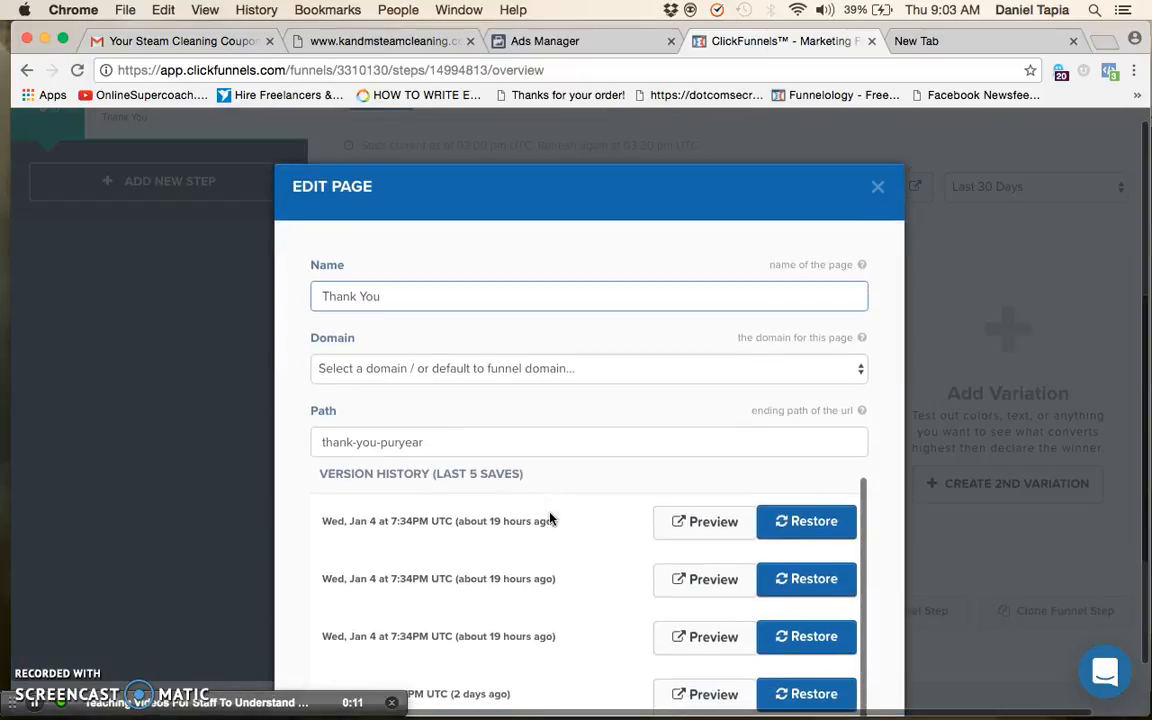
click(478, 443)
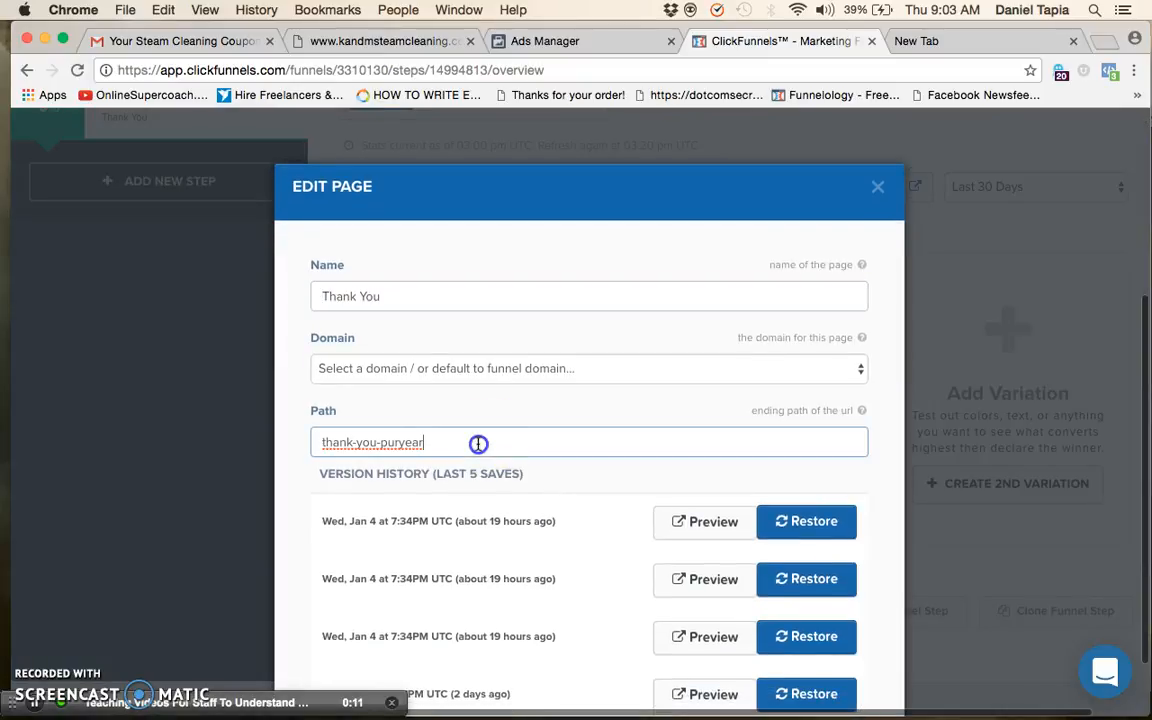
triple_click(324, 437)
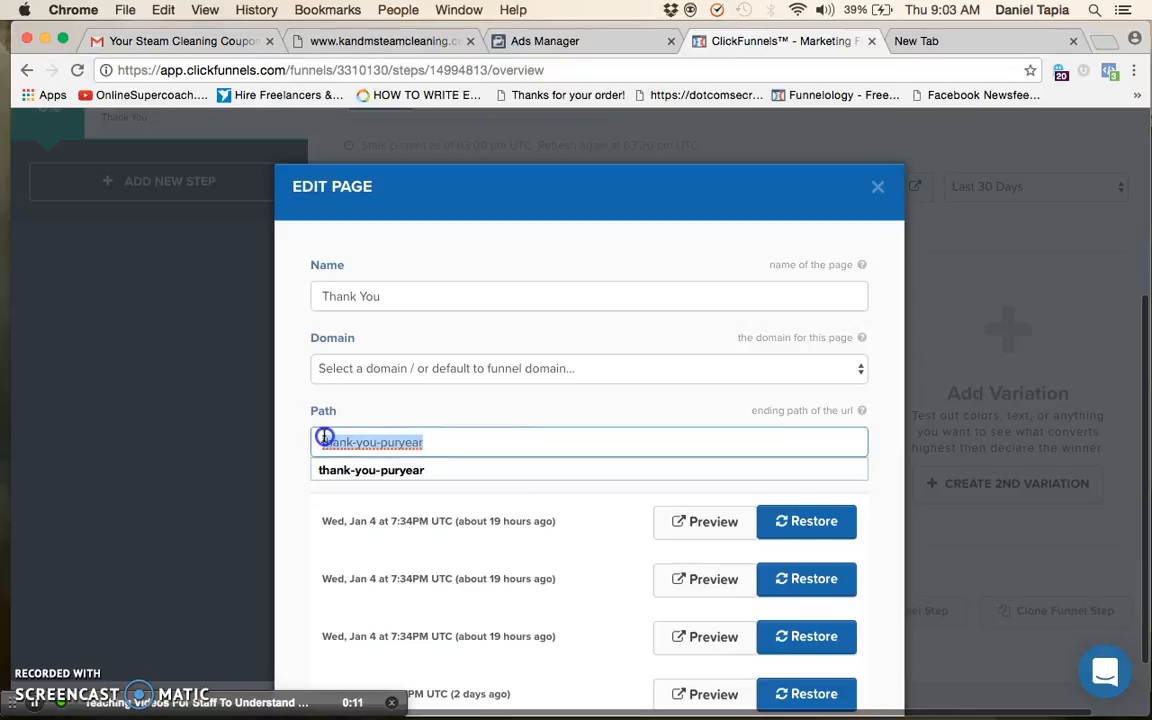
click(877, 187)
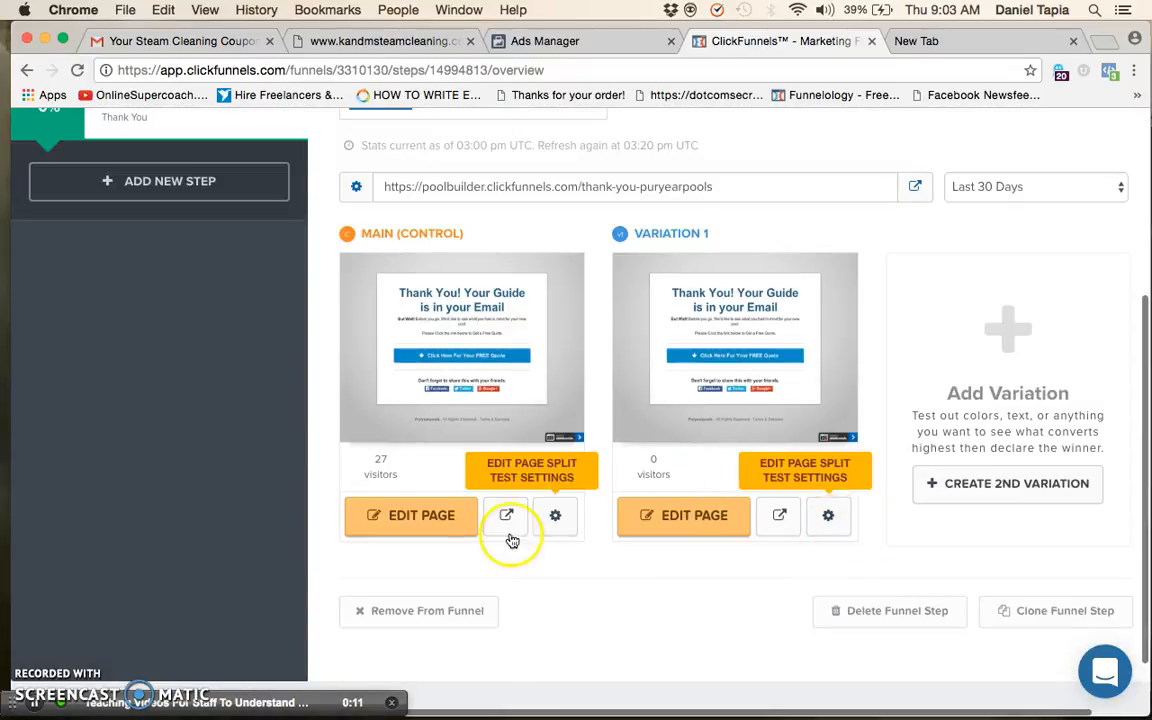
scroll(617, 367, up, 2)
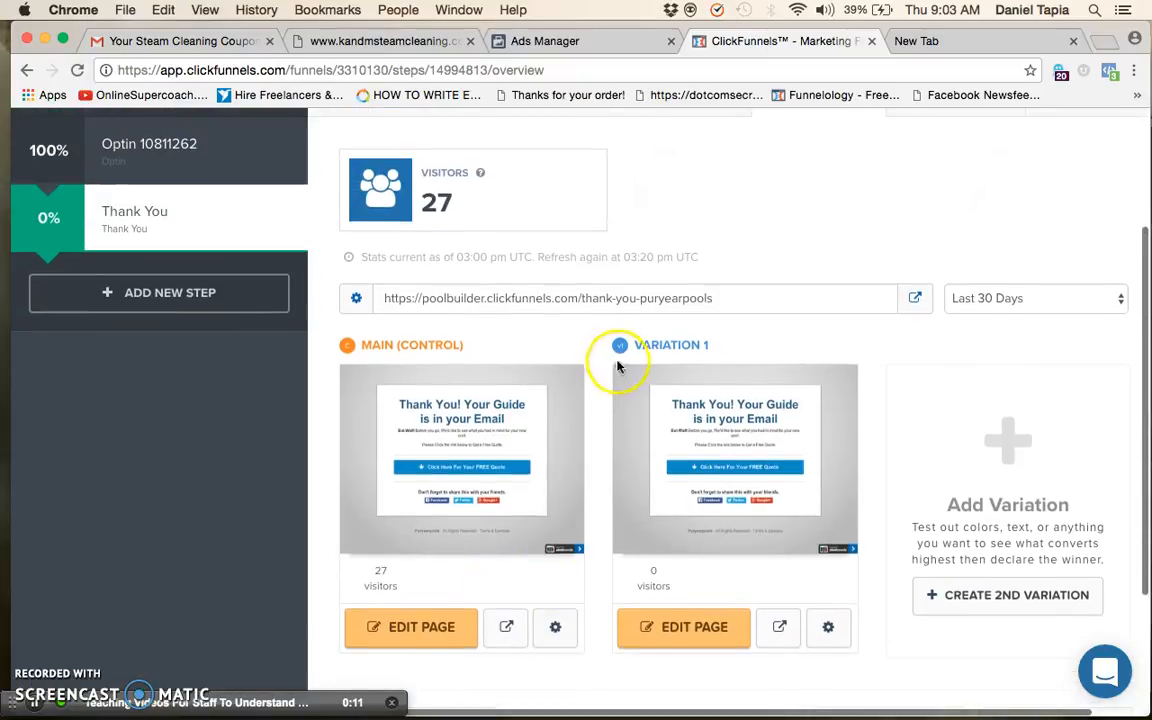
click(626, 305)
key(super+c)
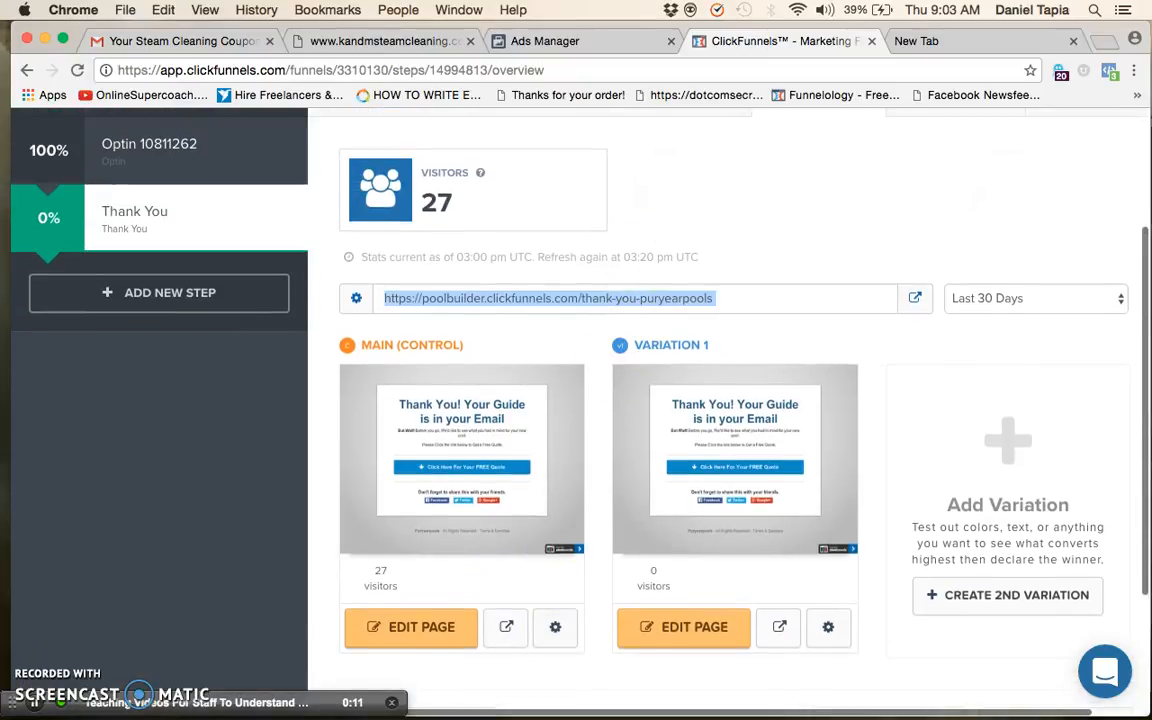
click(946, 48)
key(super+v)
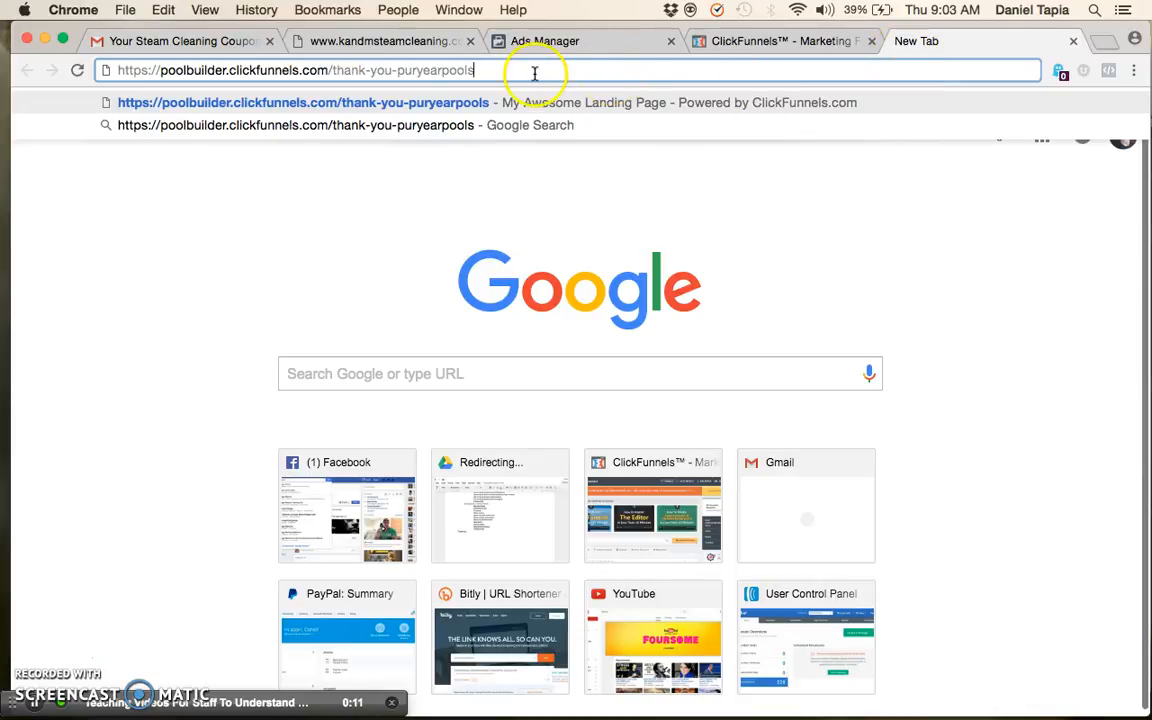
click(495, 42)
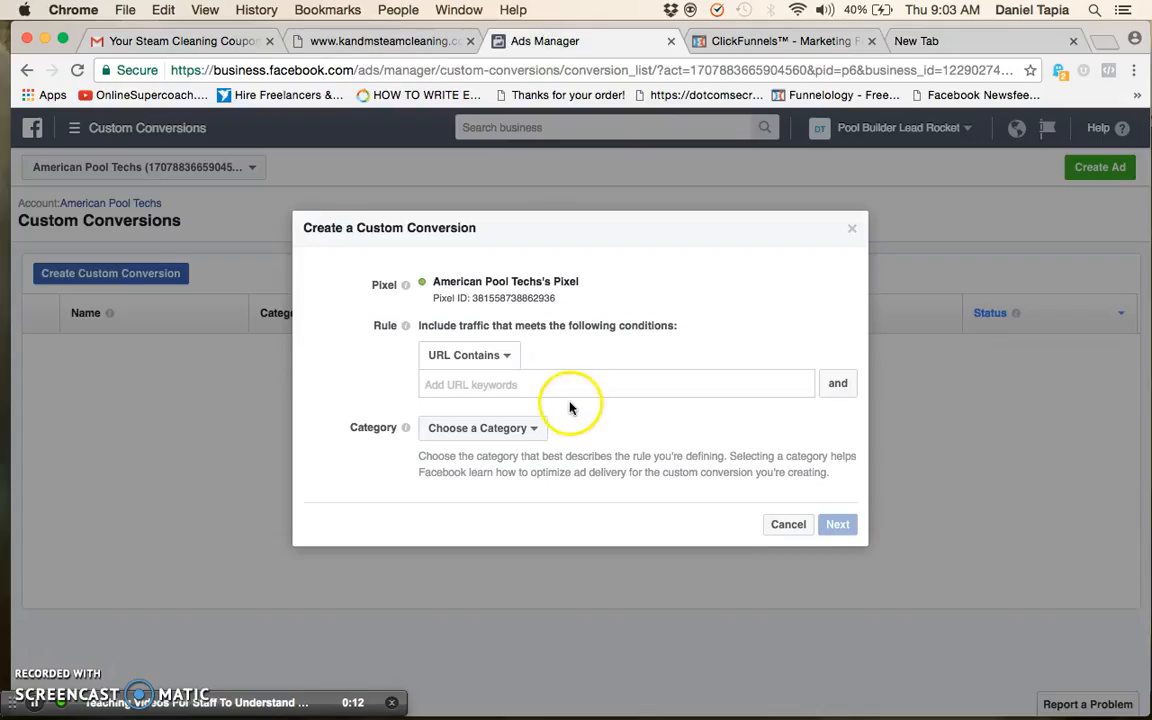
key(Return)
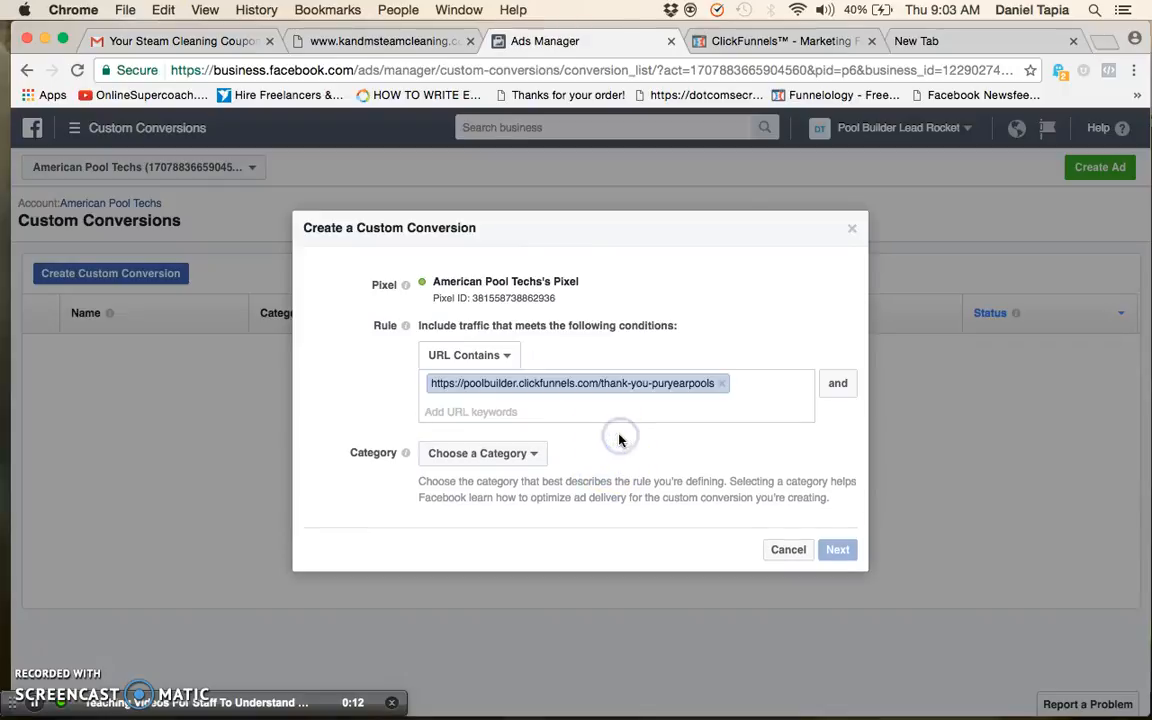
Load the pasted Thank You URL in the new tab and examine its Lead event with Facebook Pixel Helper
click(948, 40)
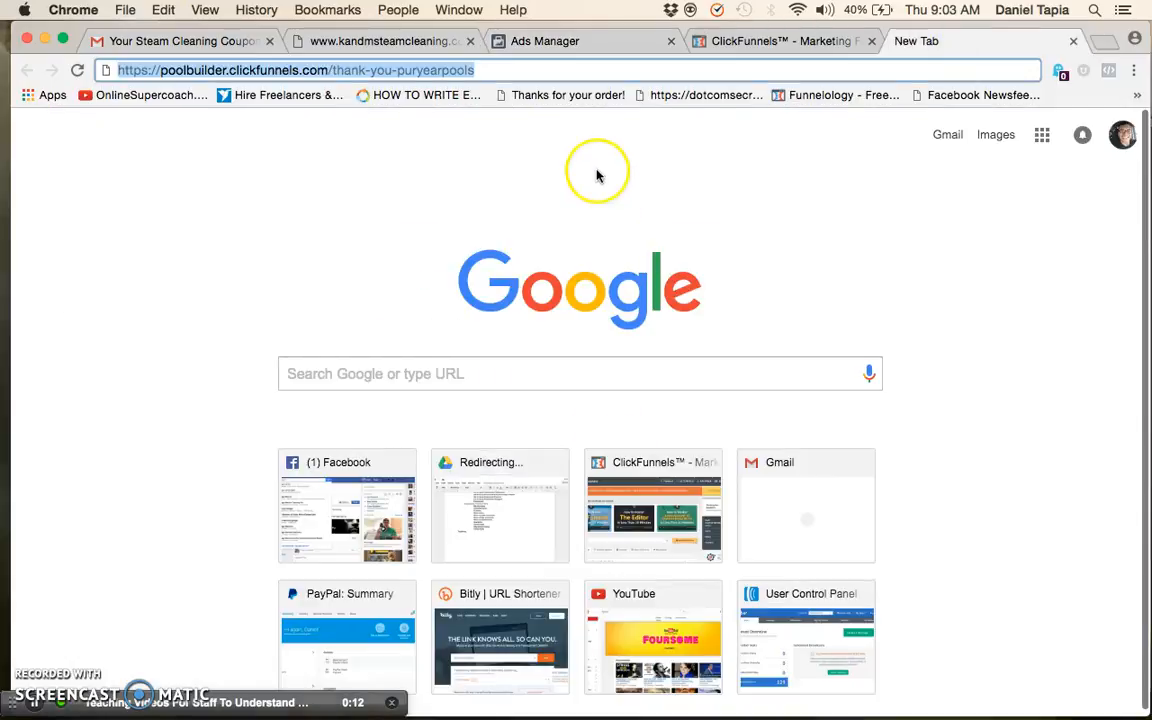
key(Return)
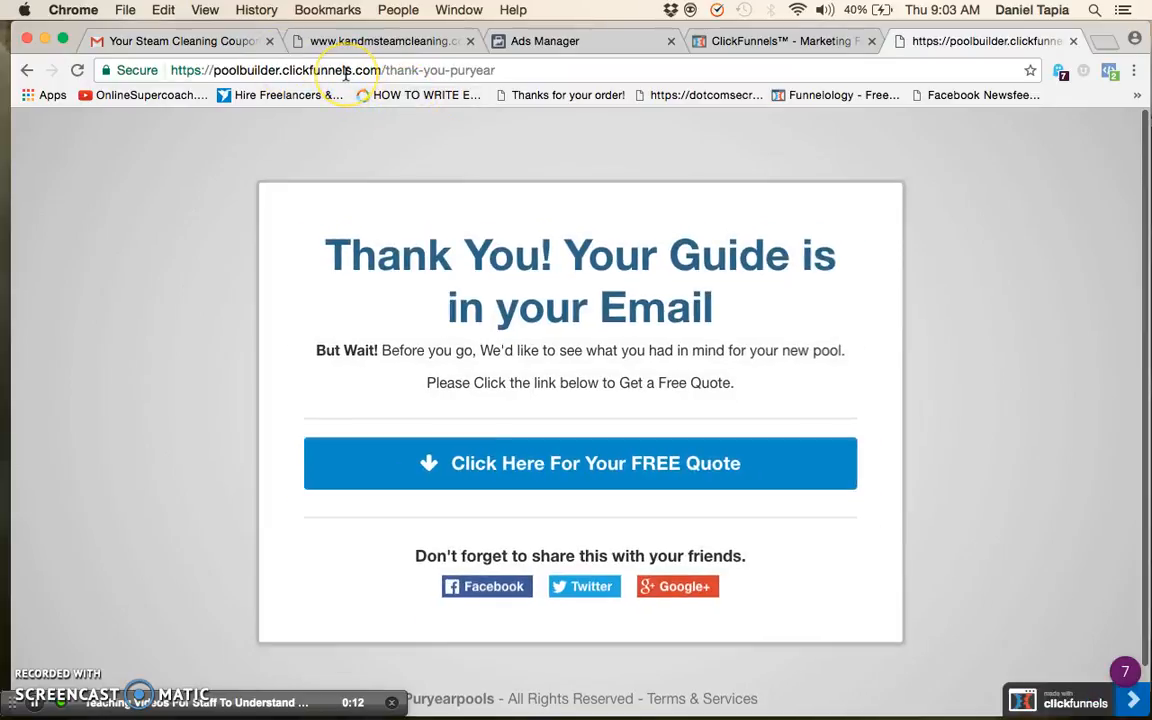
click(1108, 72)
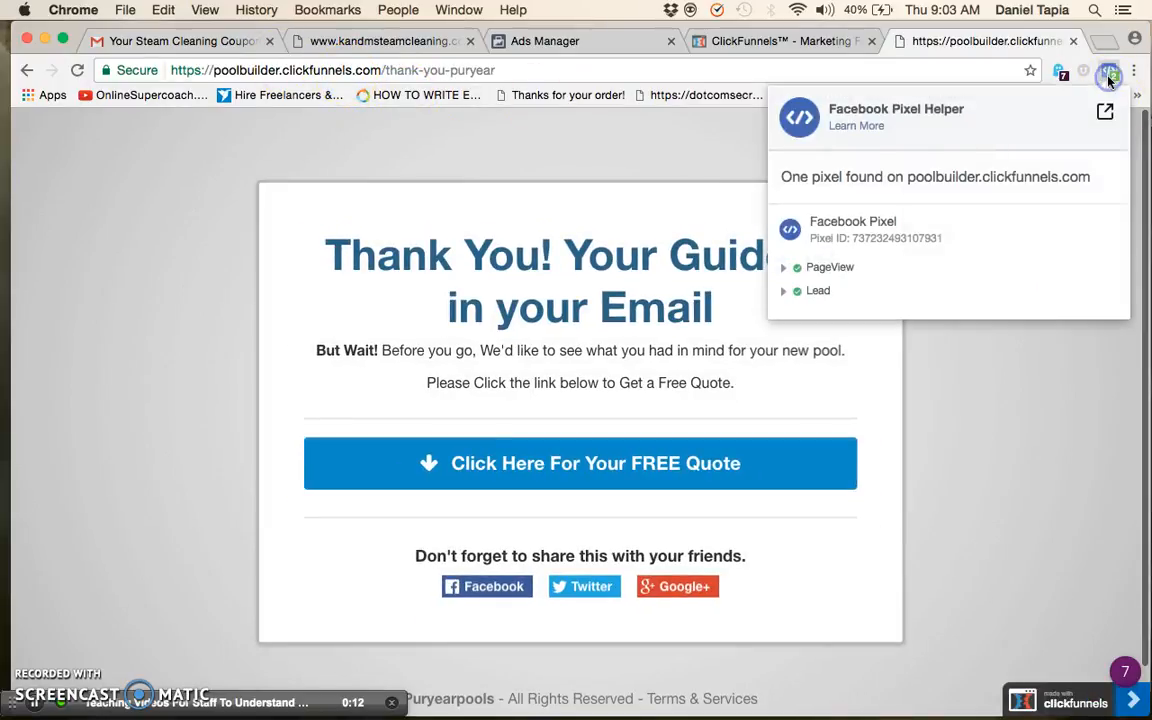
click(784, 290)
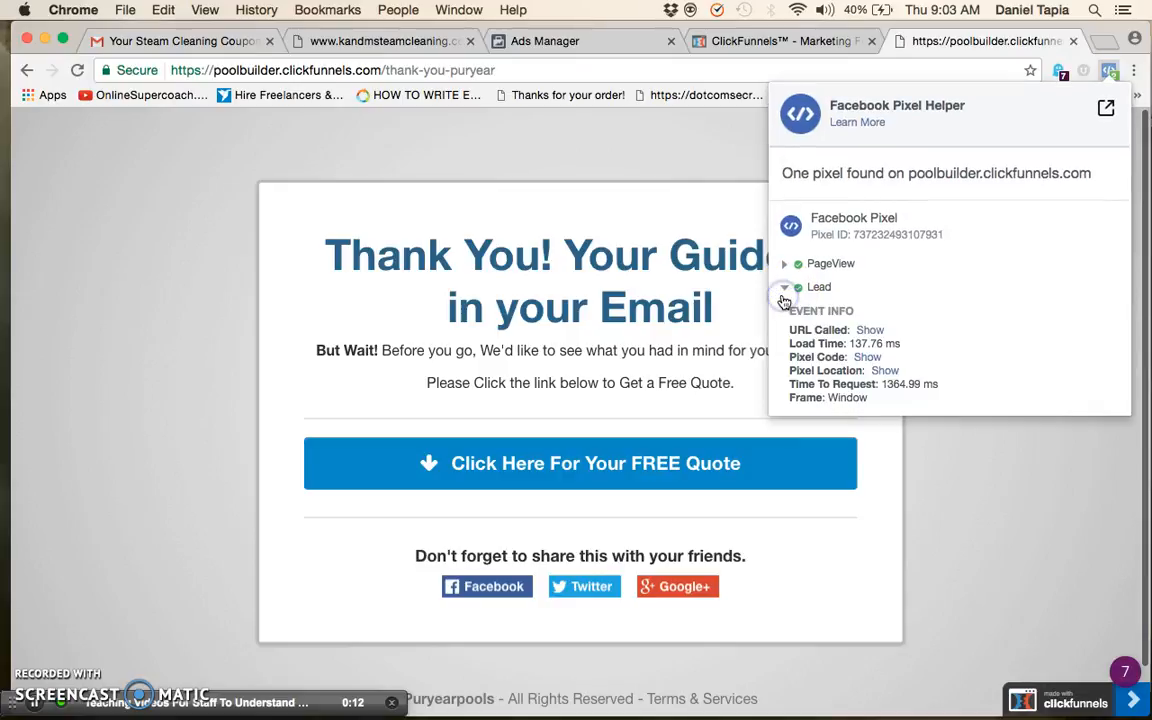
click(787, 287)
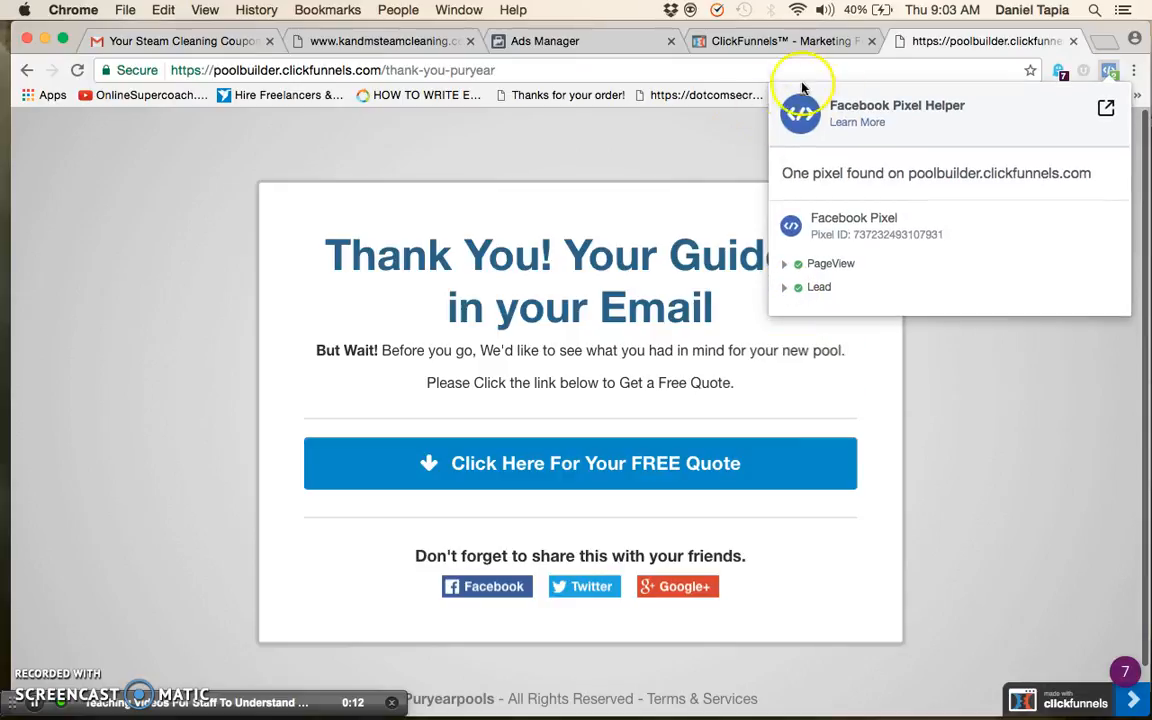
click(625, 70)
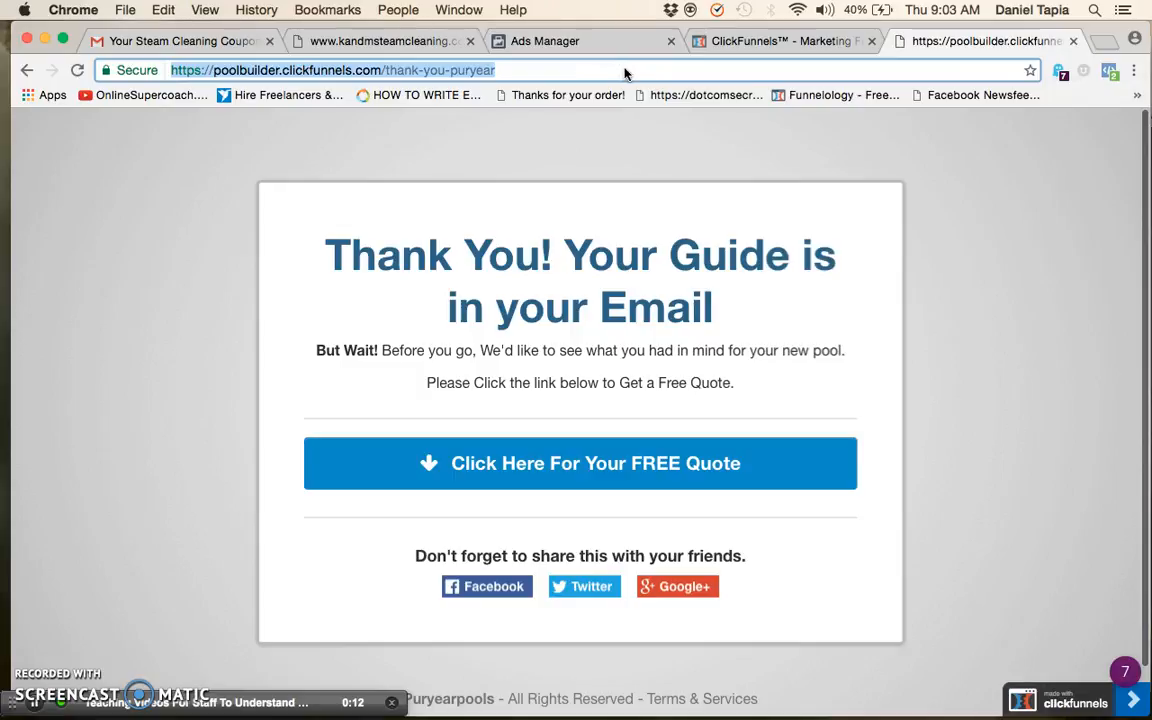
click(784, 41)
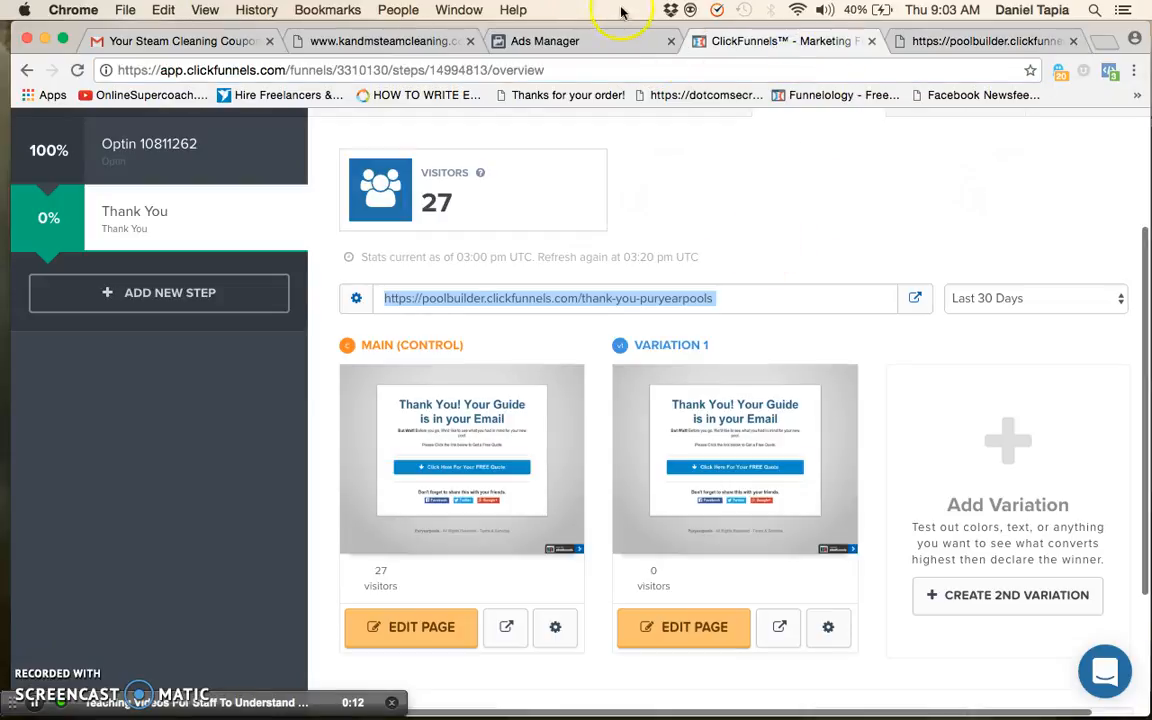
click(604, 46)
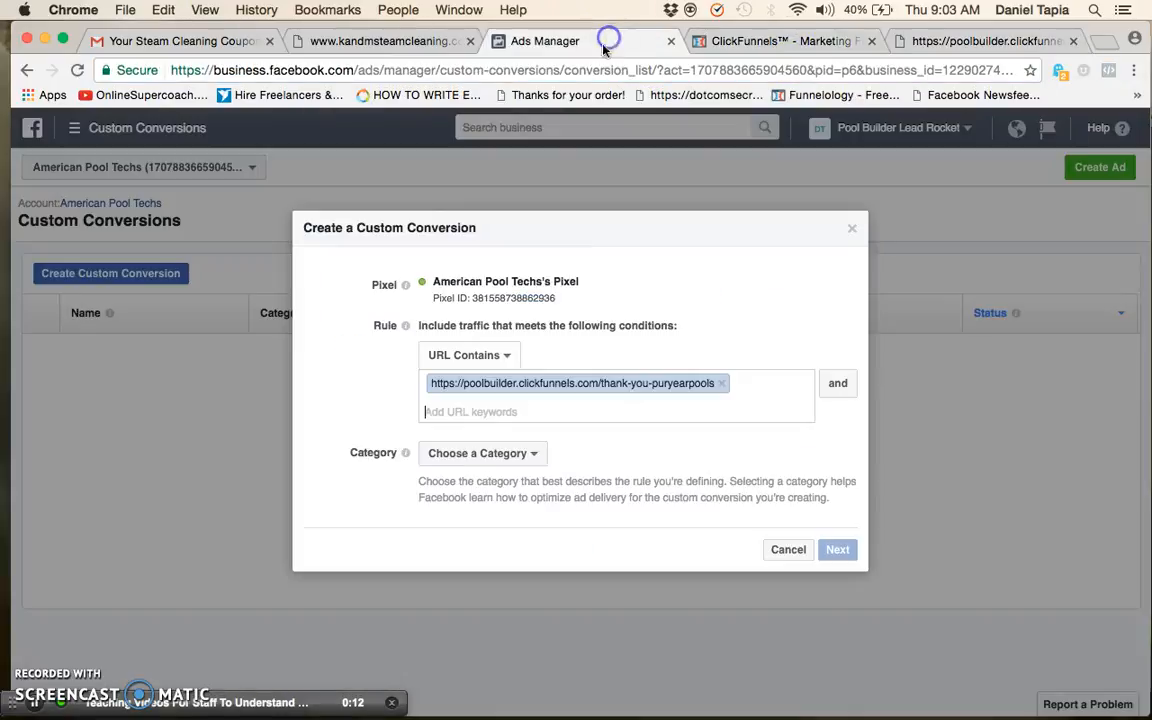
click(721, 384)
text(s.com/thank-you-puryear)
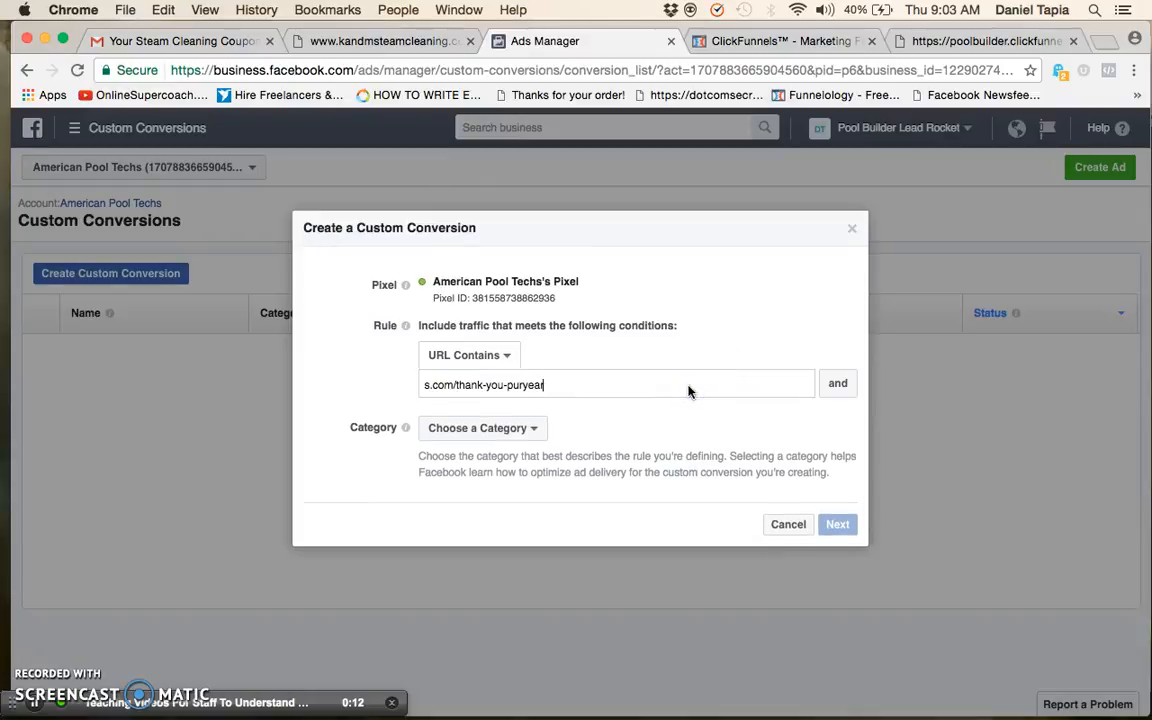
key(Return)
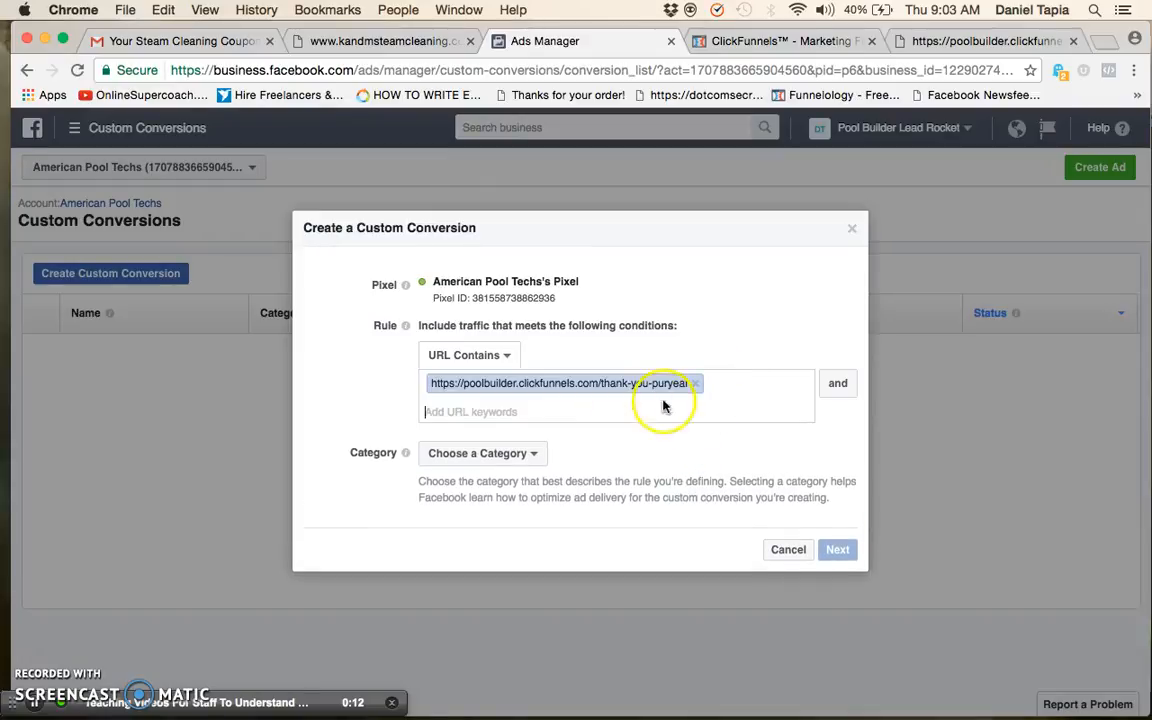
Set the custom conversion's category to Lead, name it Entered Email, and create it
click(485, 455)
click(472, 382)
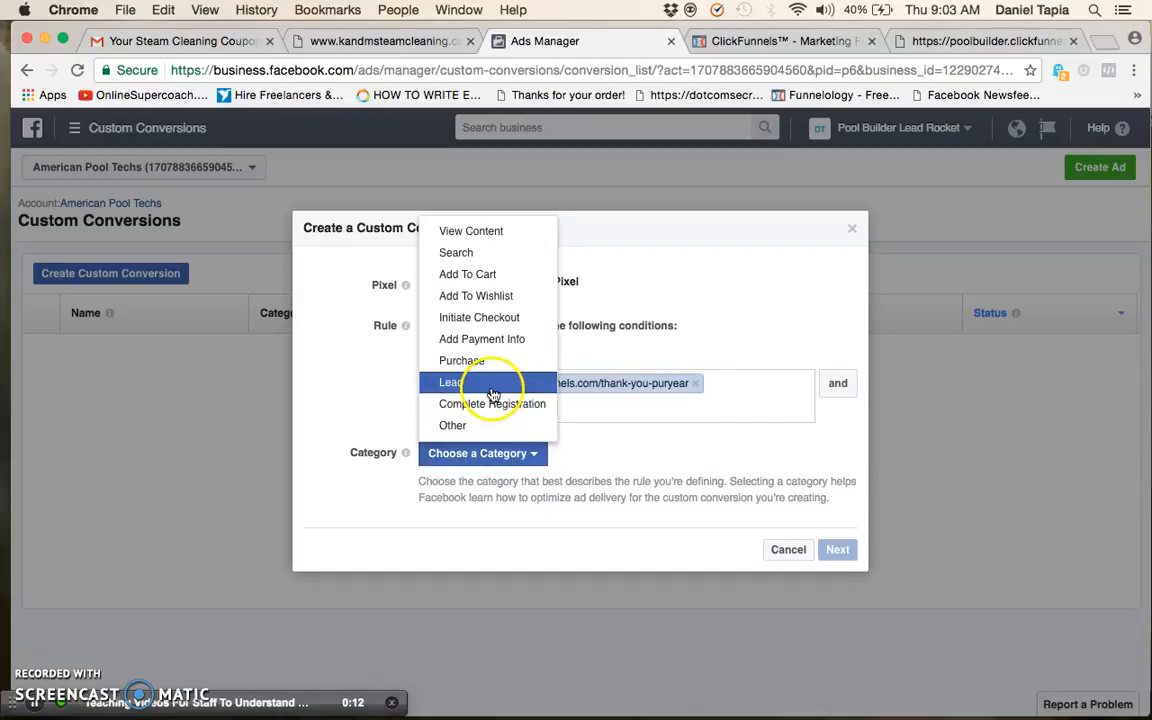
click(845, 549)
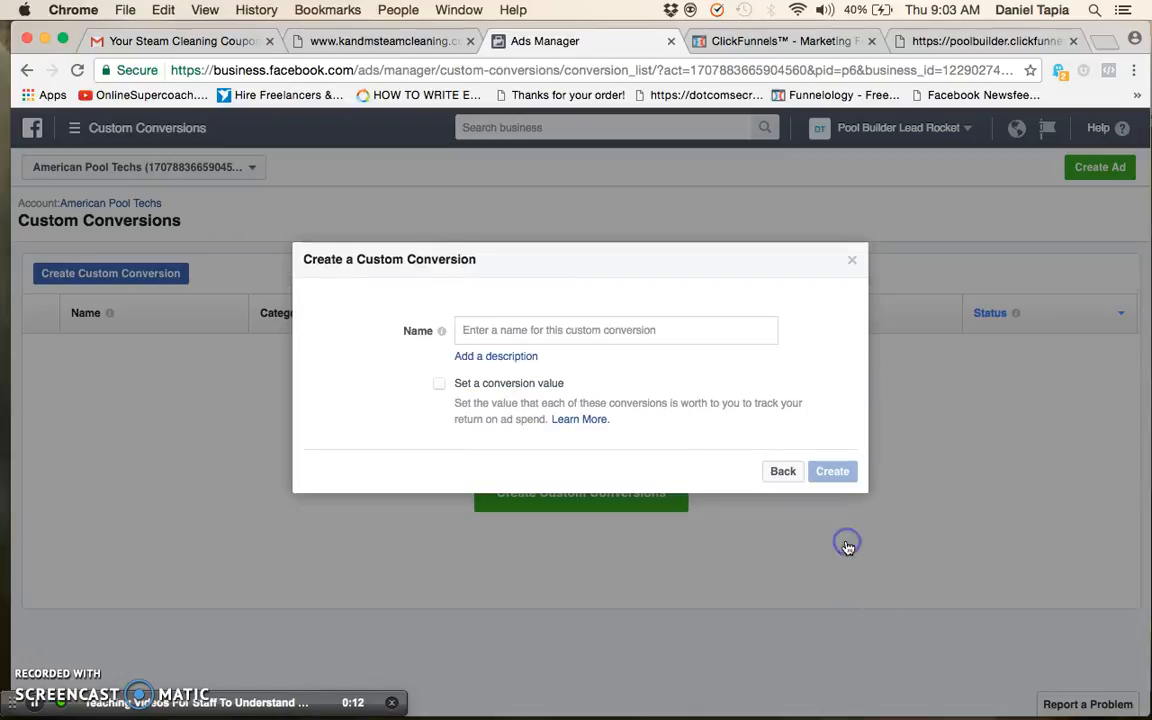
click(633, 332)
text(Entered Email)
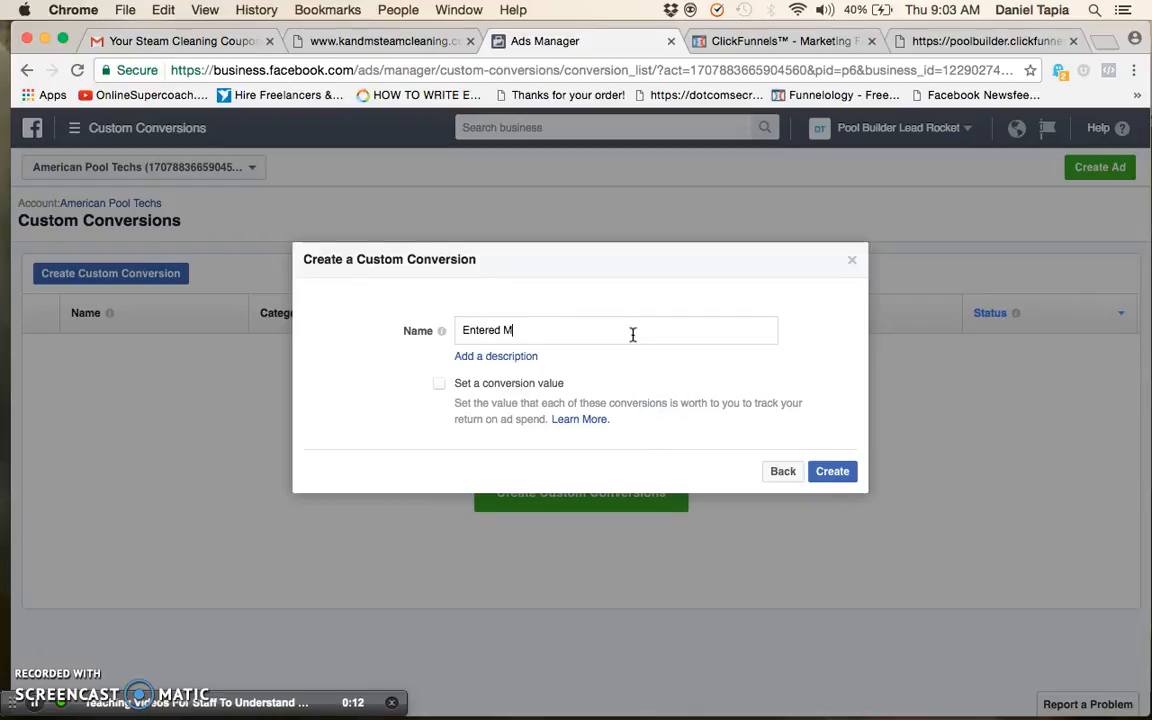
click(832, 472)
click(846, 447)
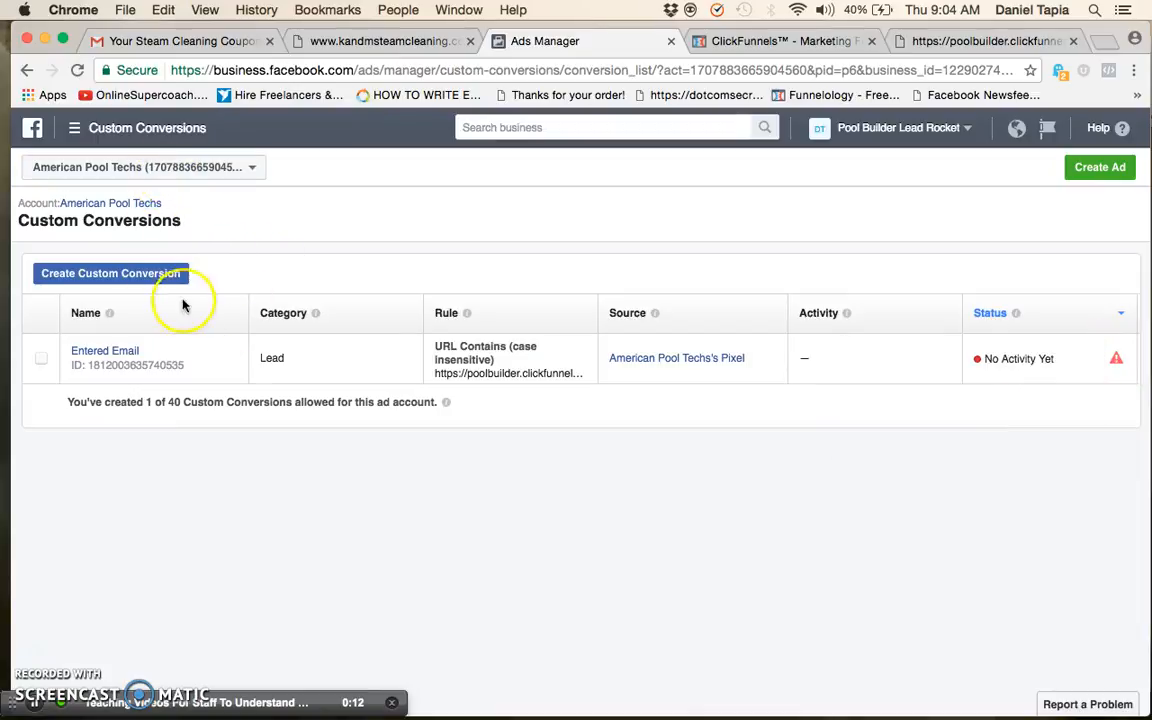
click(148, 167)
click(149, 166)
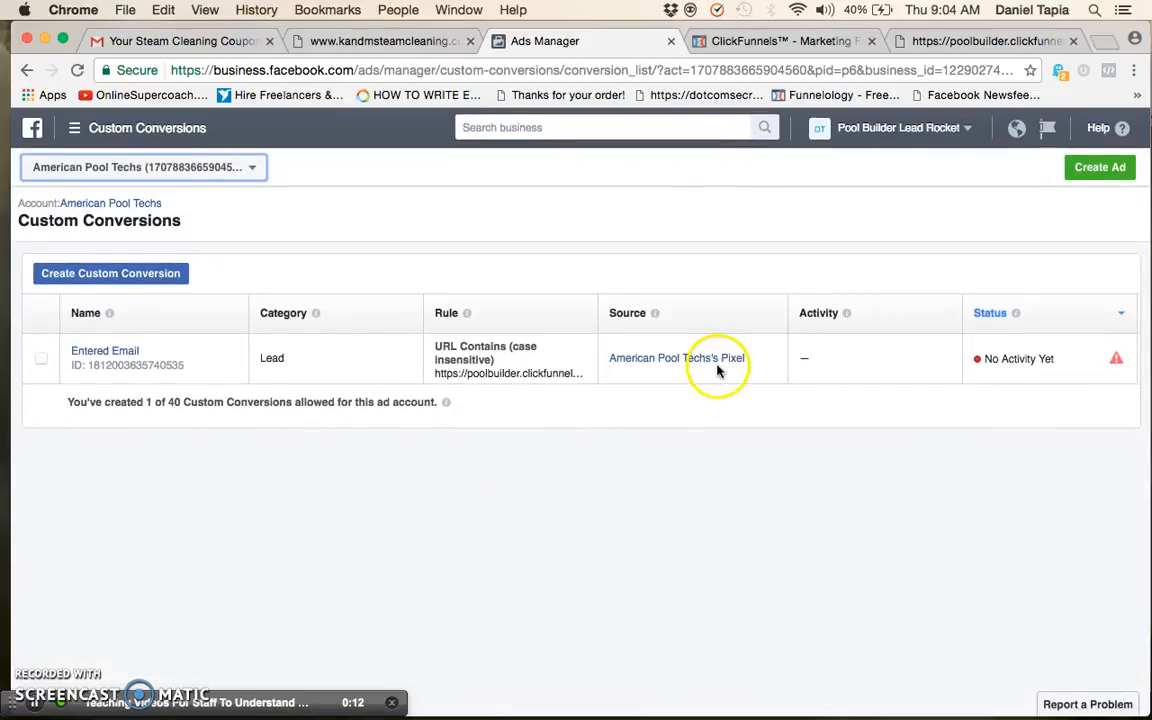
click(772, 44)
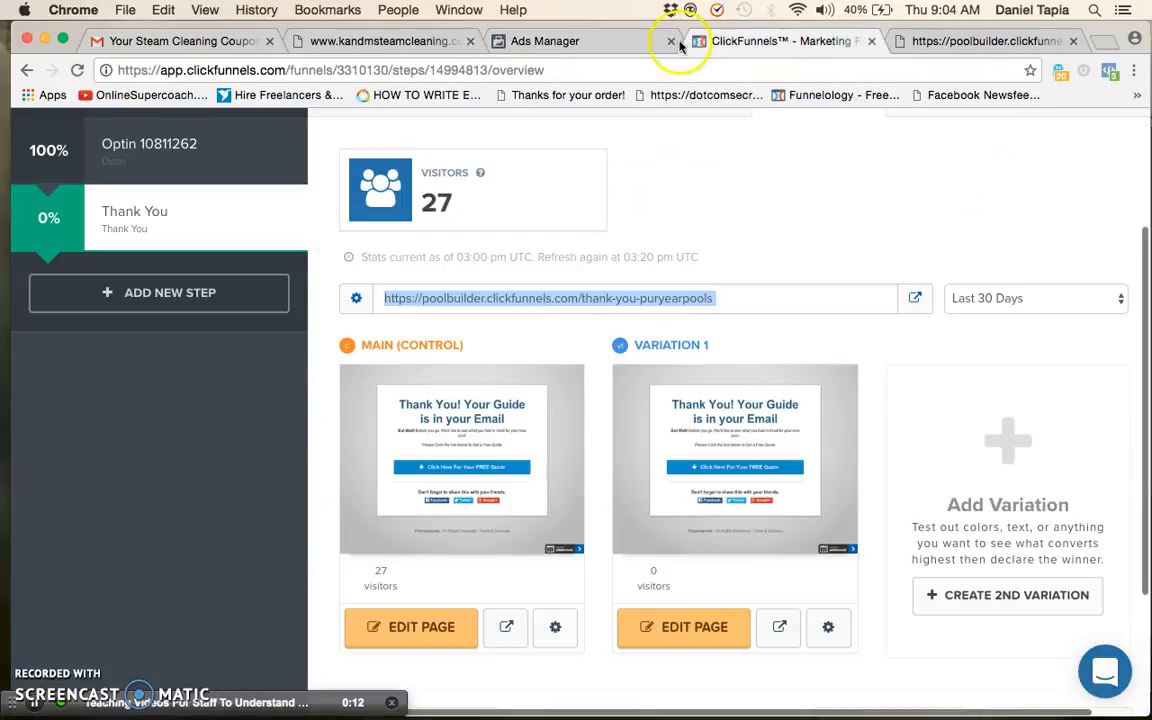
click(626, 46)
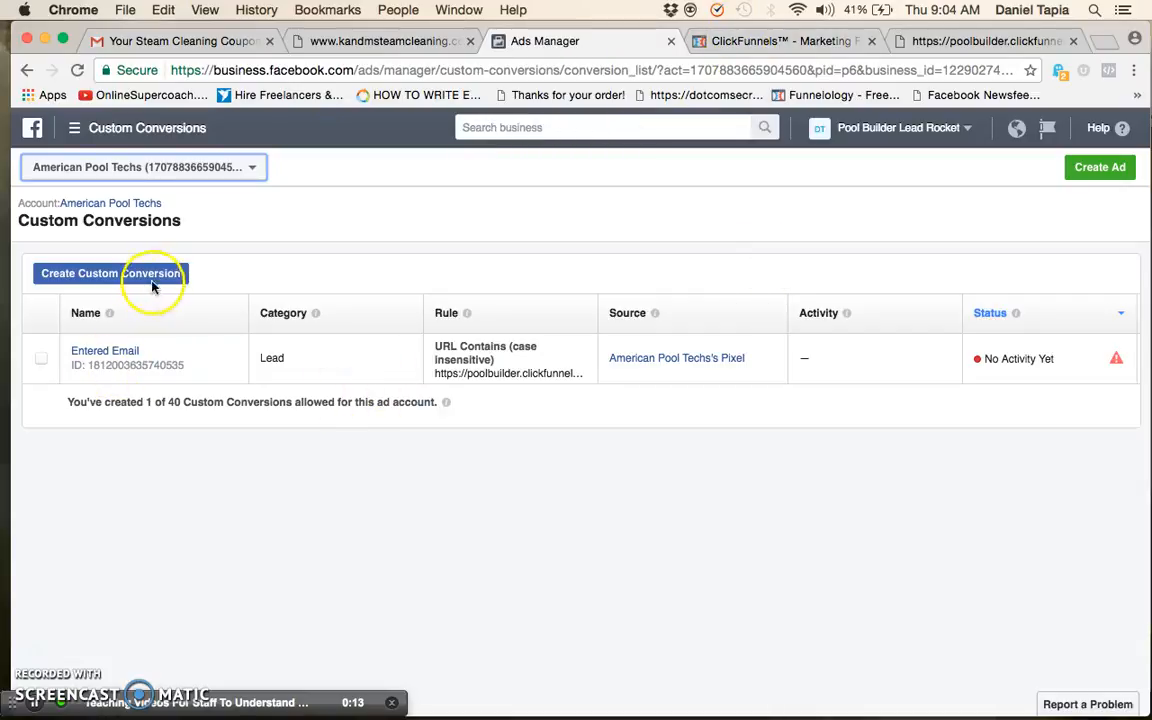
Return to Ads Manager, start a fresh campaign with the objective Increase conversions on your website, and continue to its ad set
click(76, 129)
click(96, 225)
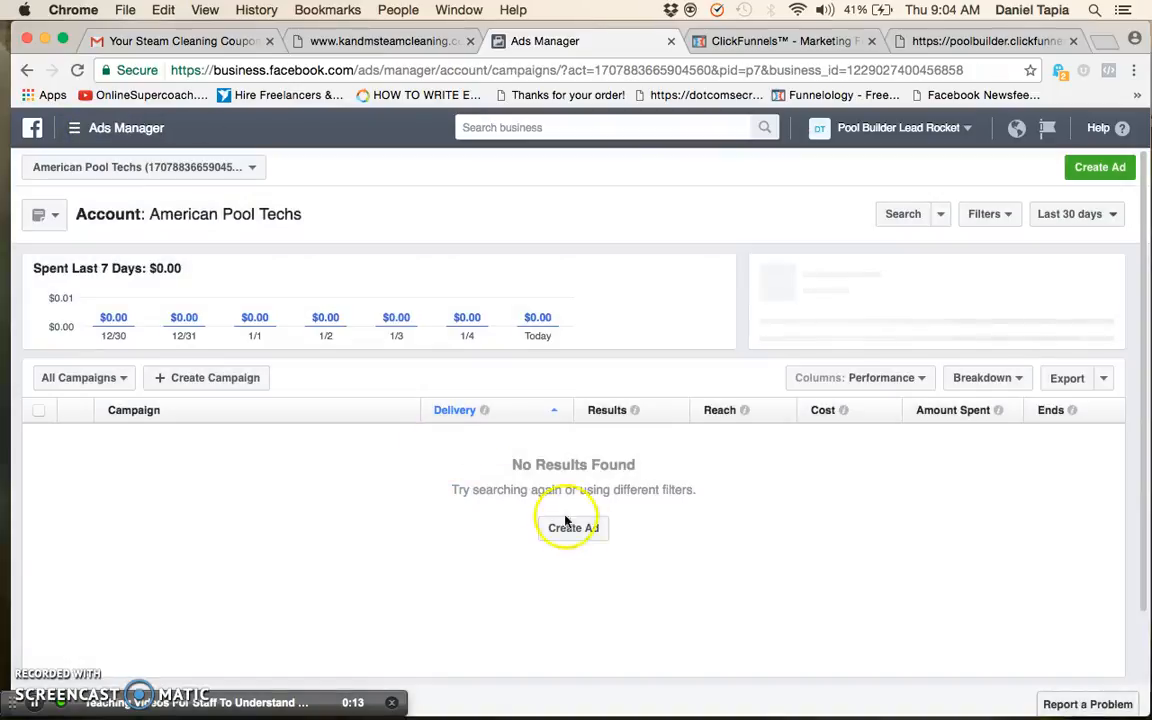
click(565, 522)
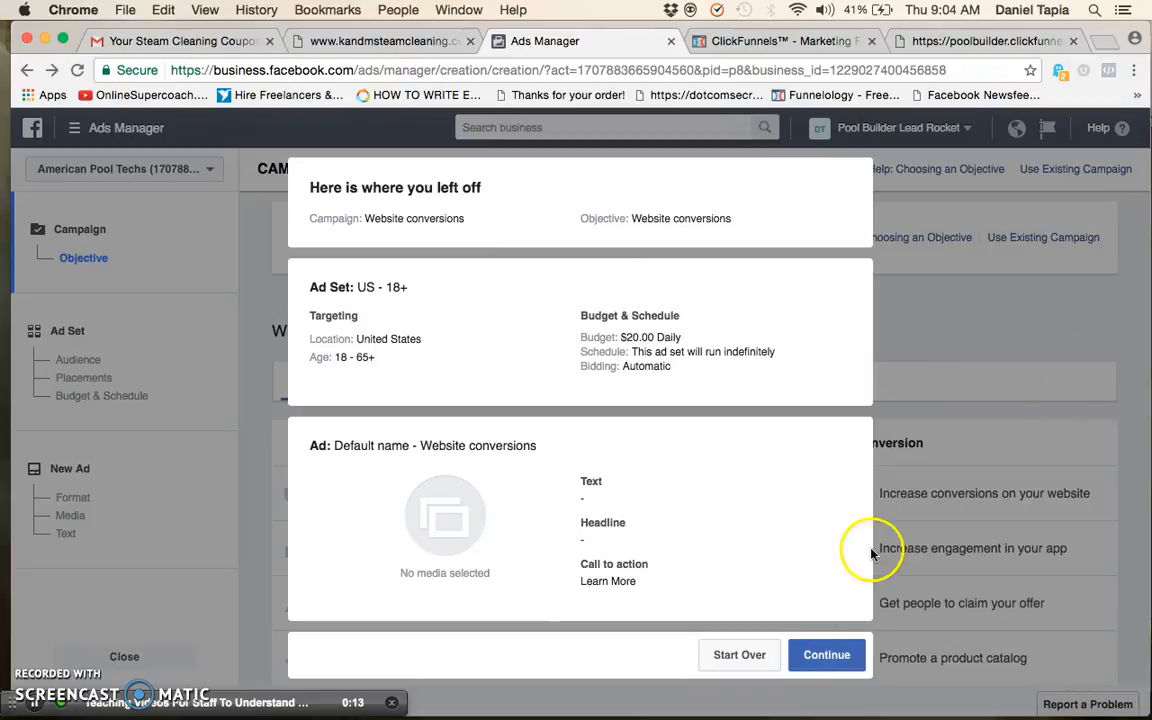
click(740, 655)
click(903, 504)
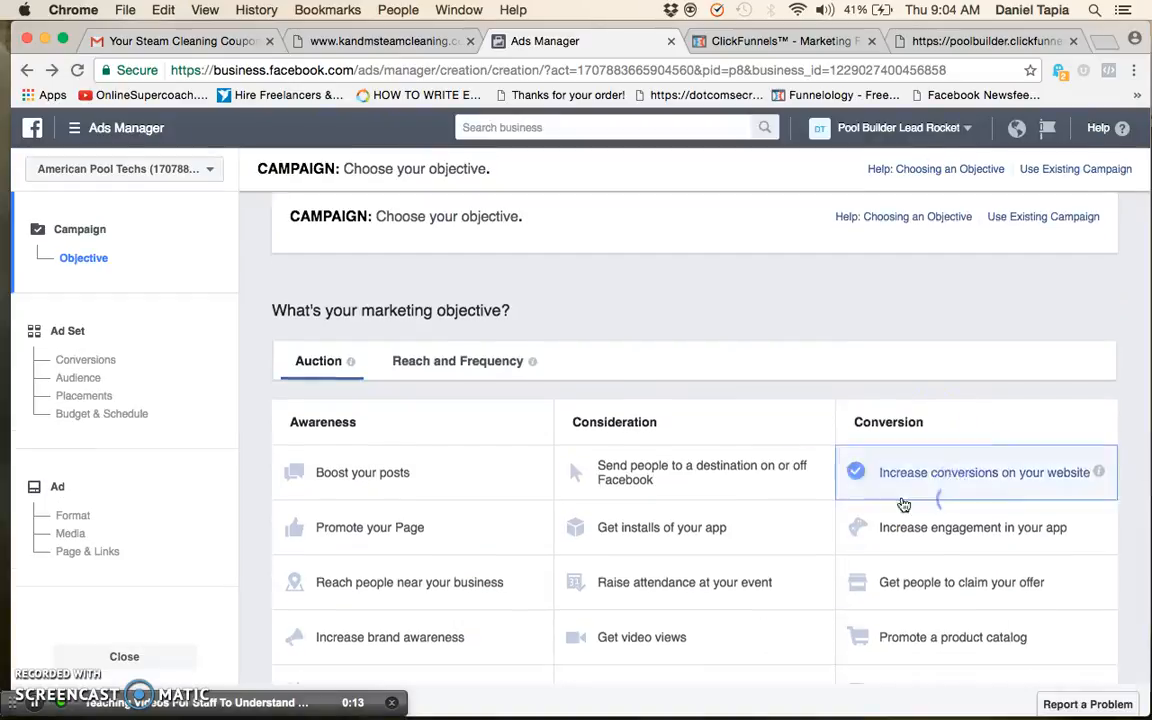
click(705, 540)
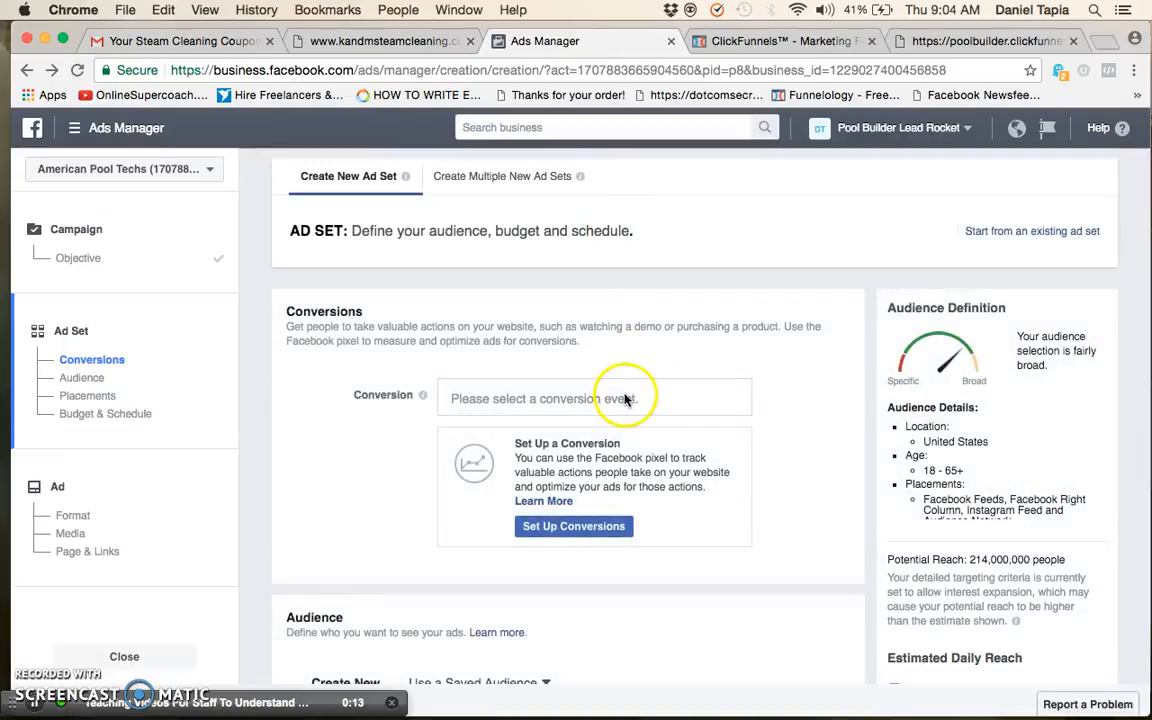
Open the ad set's conversion event choices and examine the Entered Email custom conversion alongside the standard events
click(620, 398)
scroll(617, 500, down, 1)
scroll(617, 501, up, 1)
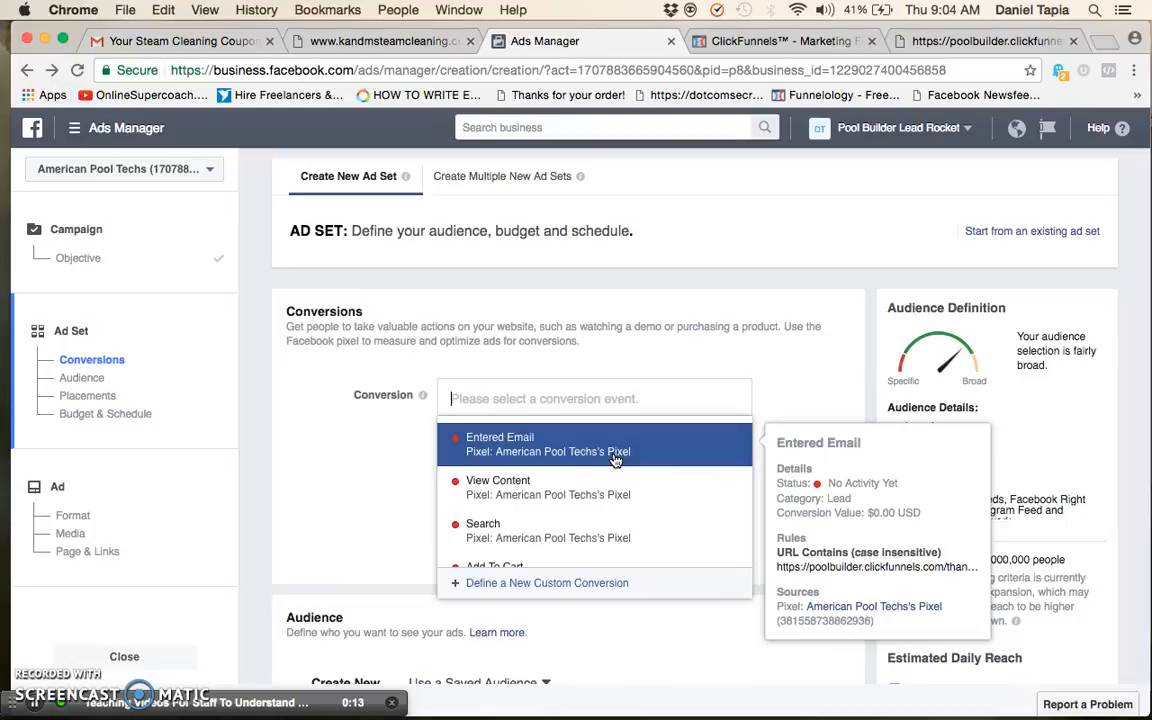
scroll(615, 458, down, 2)
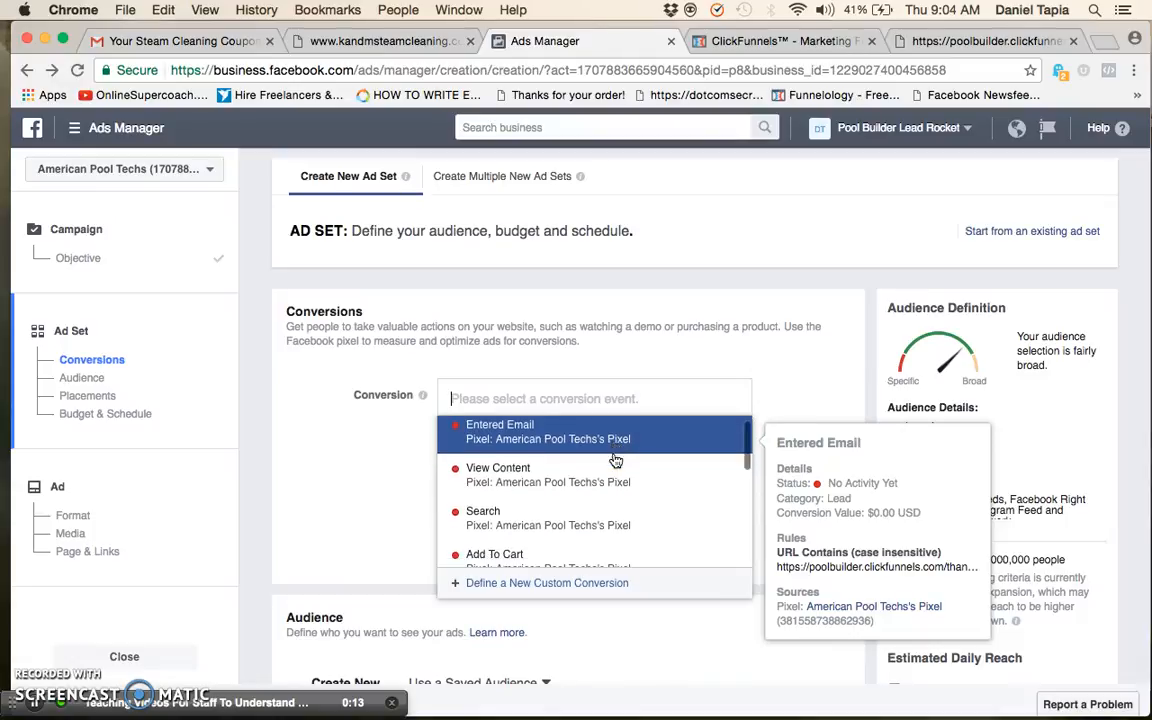
scroll(625, 496, down, 2)
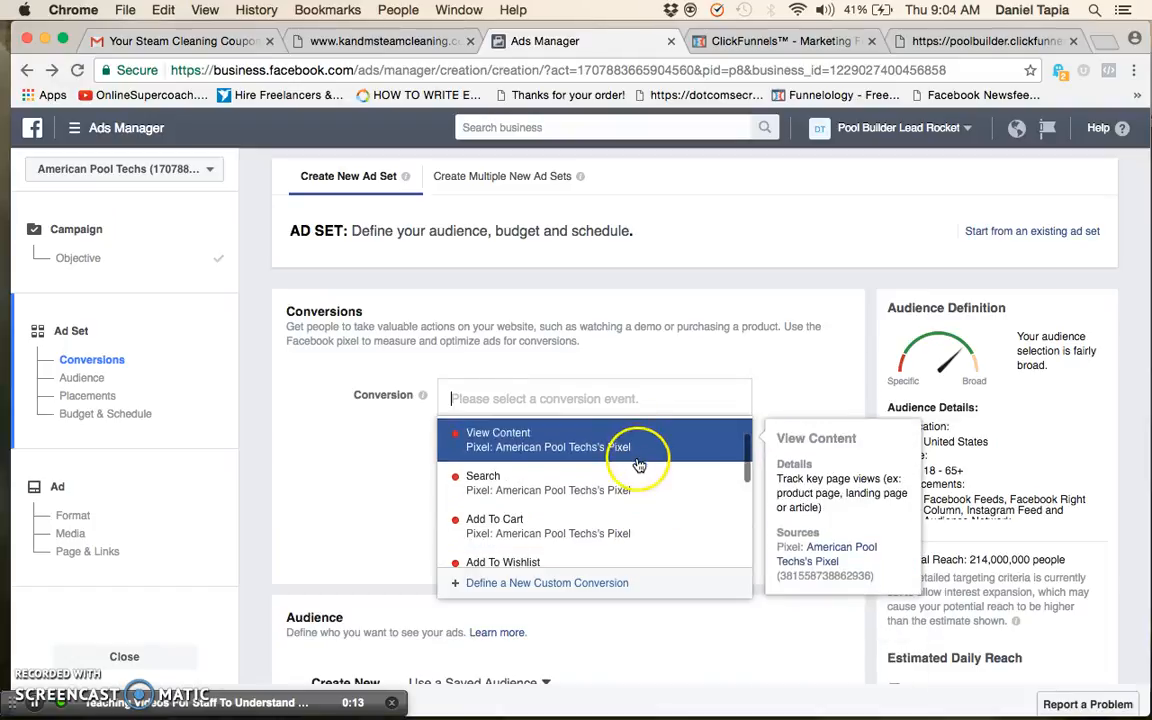
Switch to ClickFunnels, open the main Thank You page for editing, and return to Ads Manager
click(760, 42)
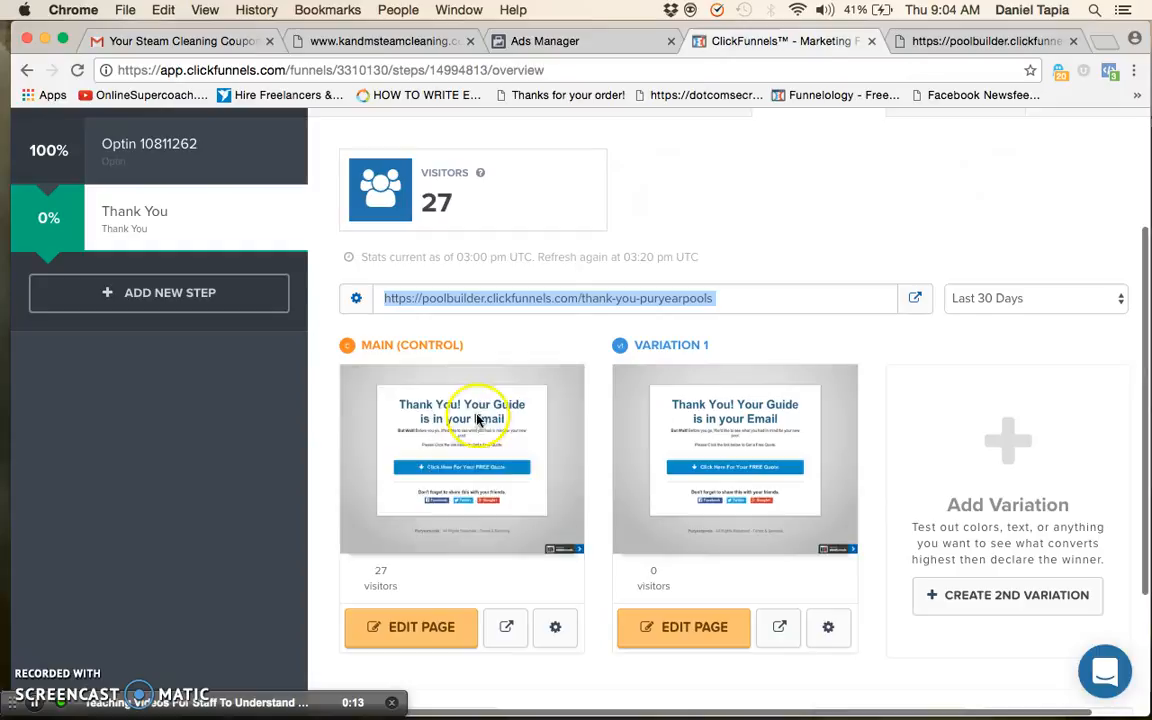
mouse_move(566, 406)
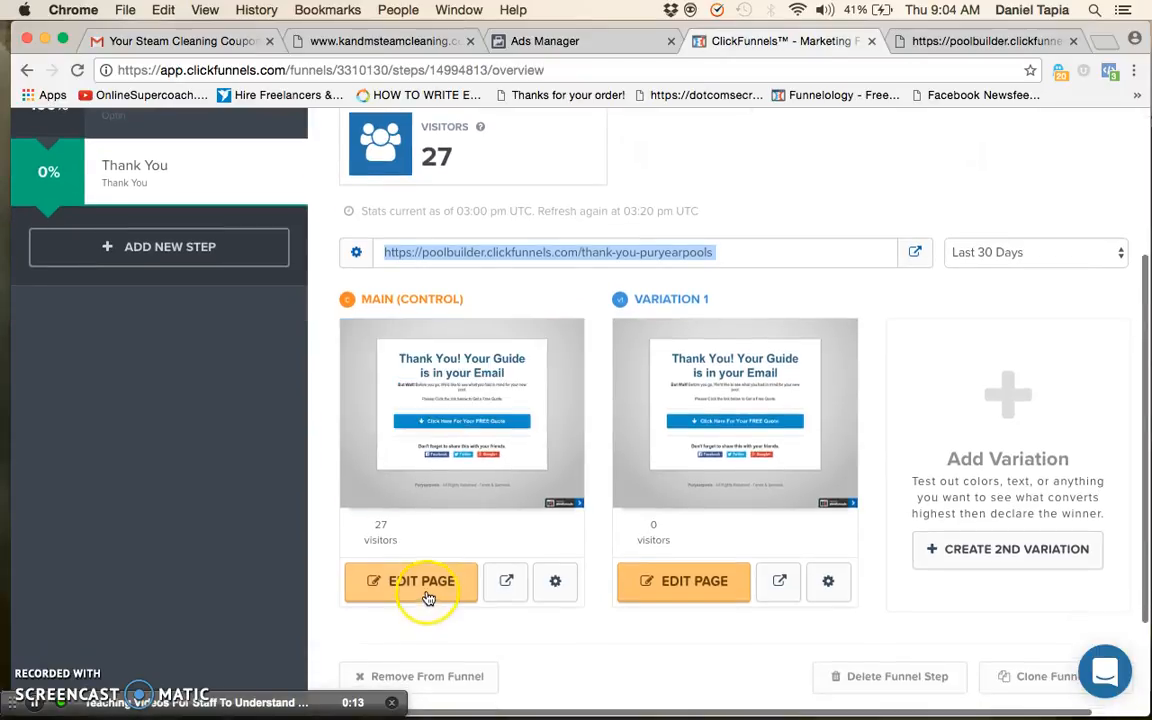
click(586, 41)
Review the pixel's standard conversion events from Search through Add Payment Info to Lead
scroll(577, 535, down, 1)
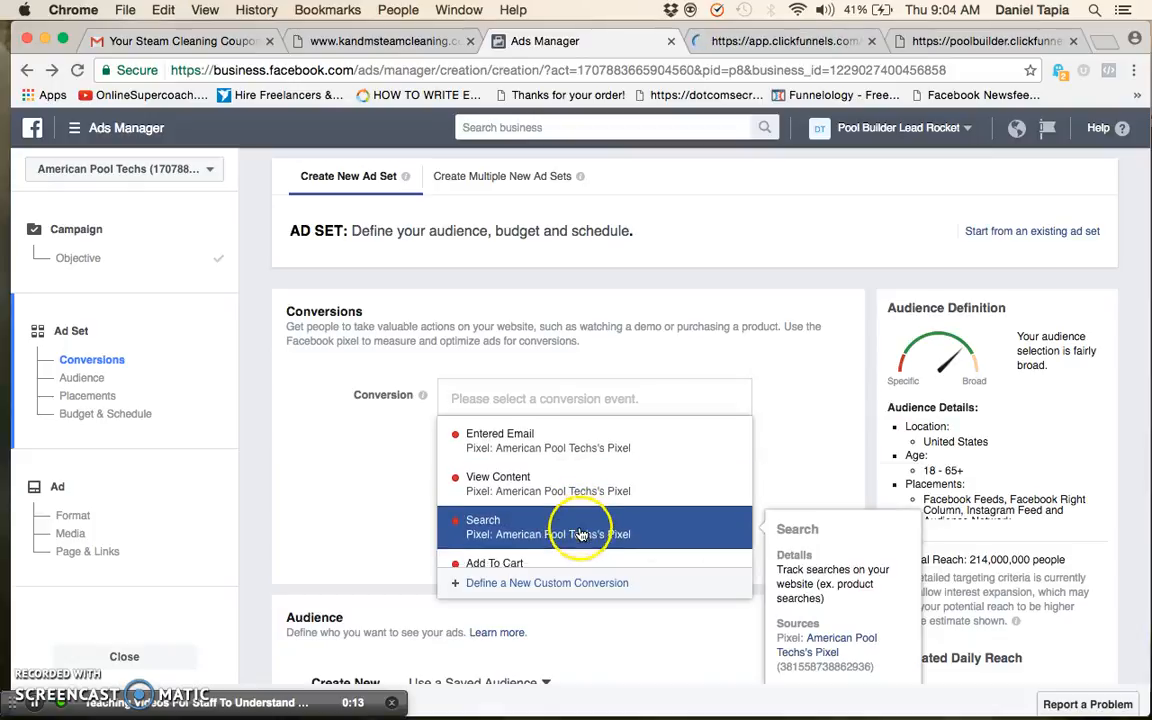
scroll(589, 520, down, 1)
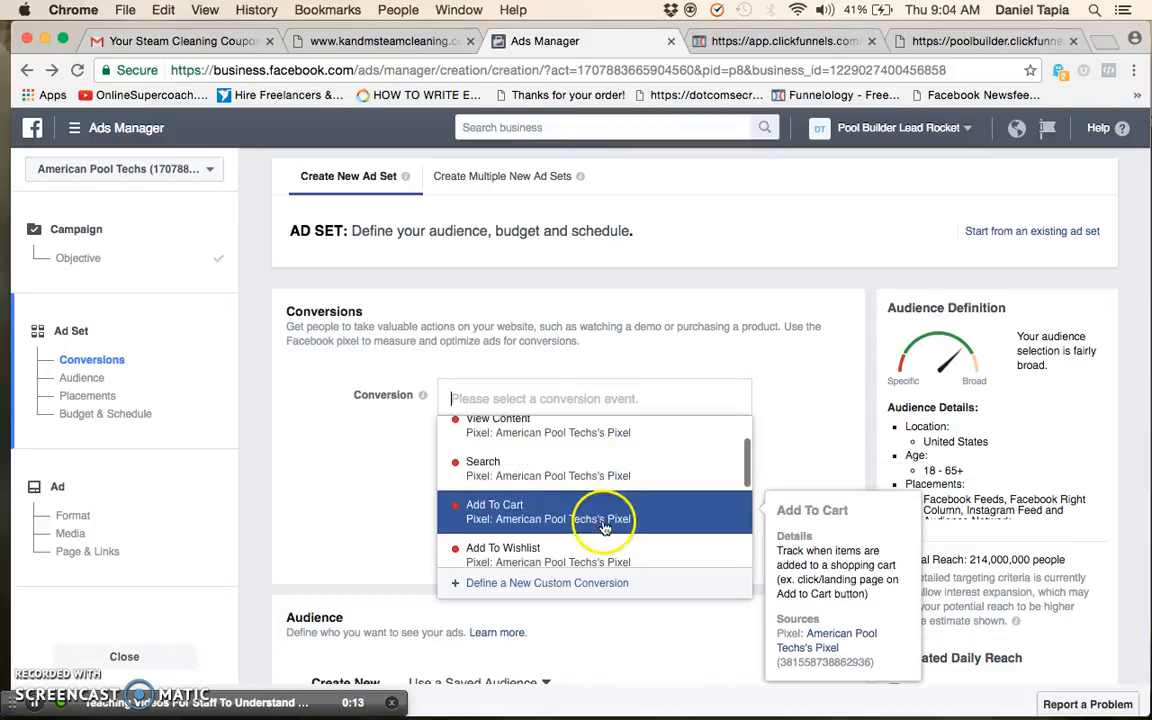
scroll(597, 519, down, 3)
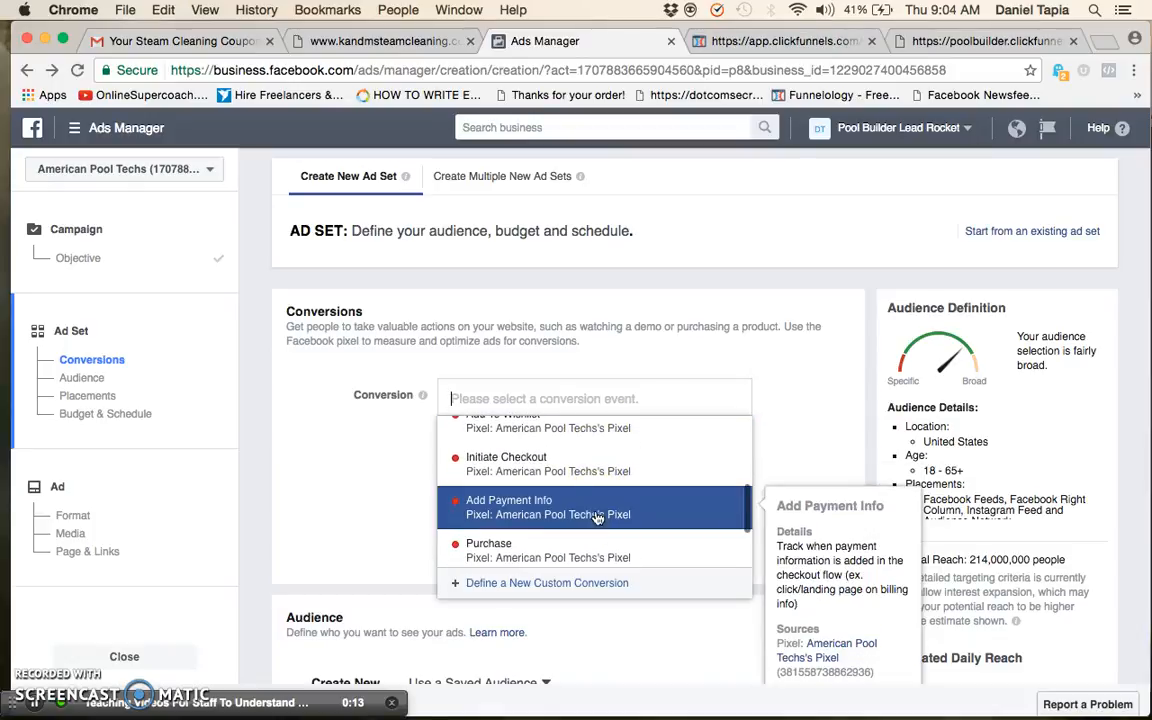
scroll(605, 440, down, 2)
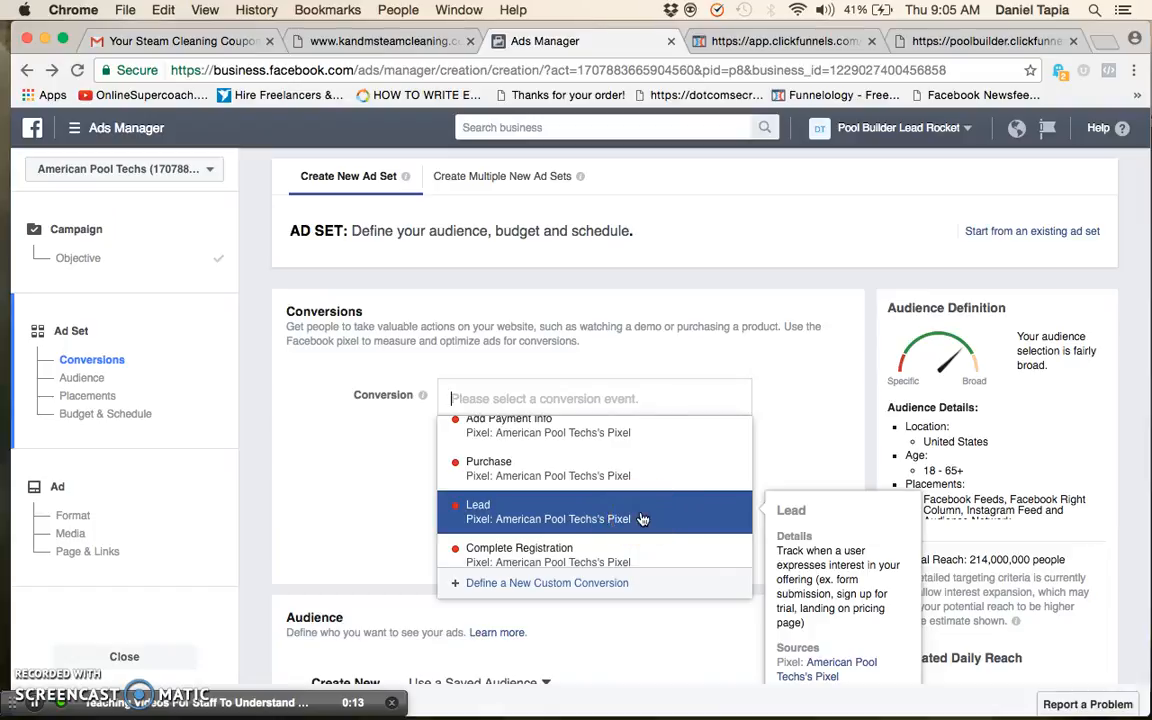
Open the Thank You page's tracking codes in ClickFunnels and highlight the Lead event script in the header custom tracking
click(705, 41)
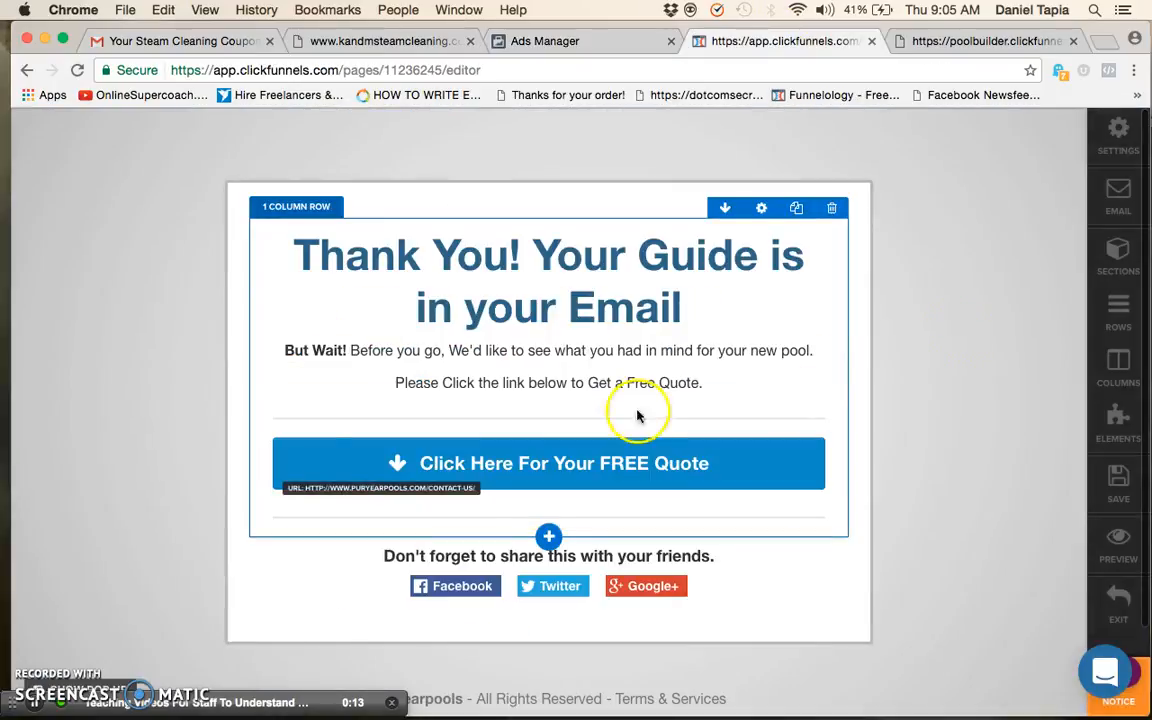
click(1097, 155)
click(928, 380)
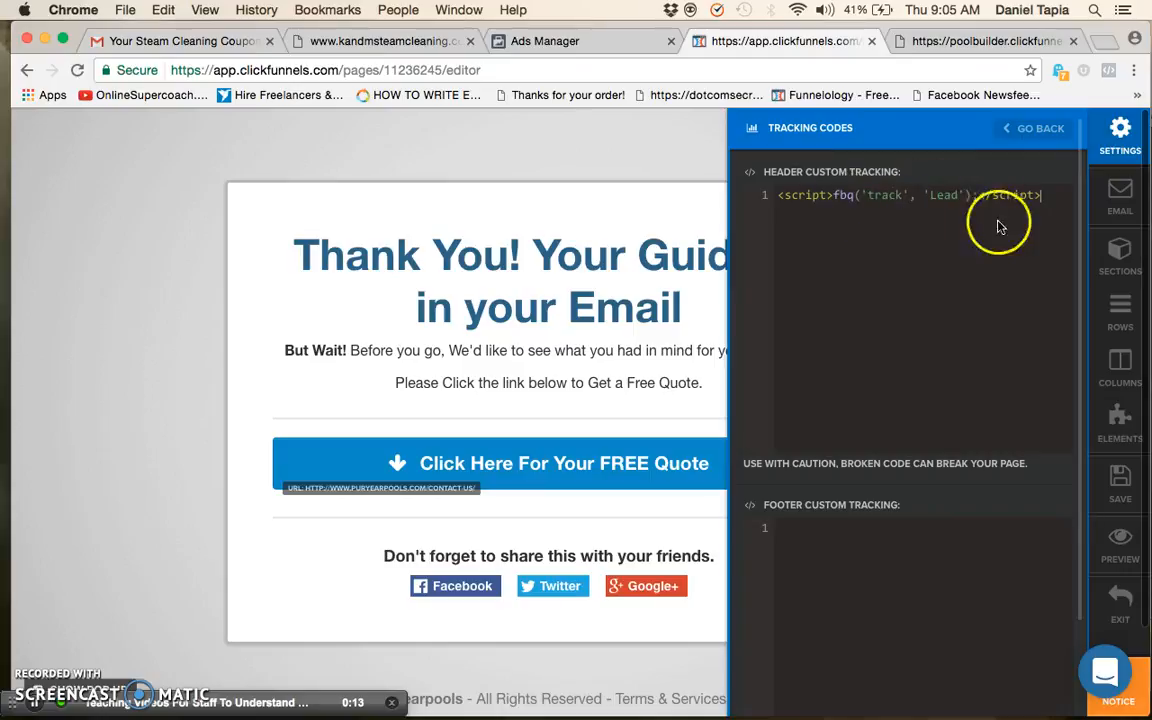
text(')
drag(975, 195, 726, 192)
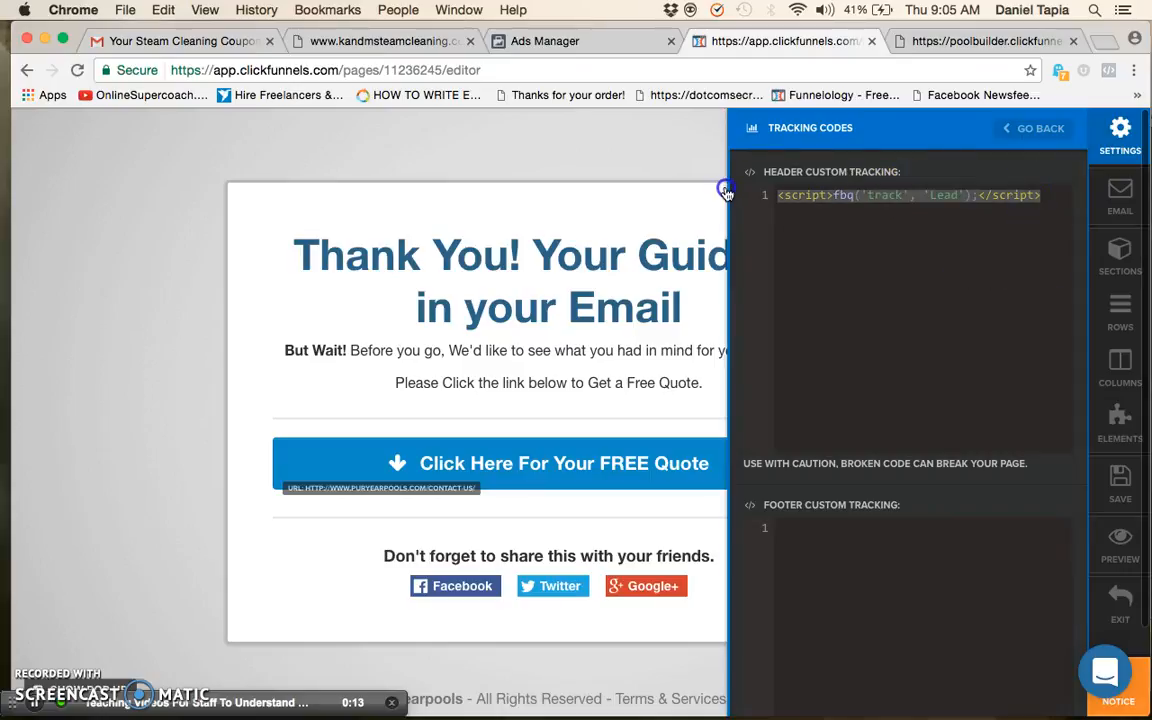
Return to Ads Manager and compare the Entered Email custom conversion with the standard events, especially Purchase and Lead
click(615, 41)
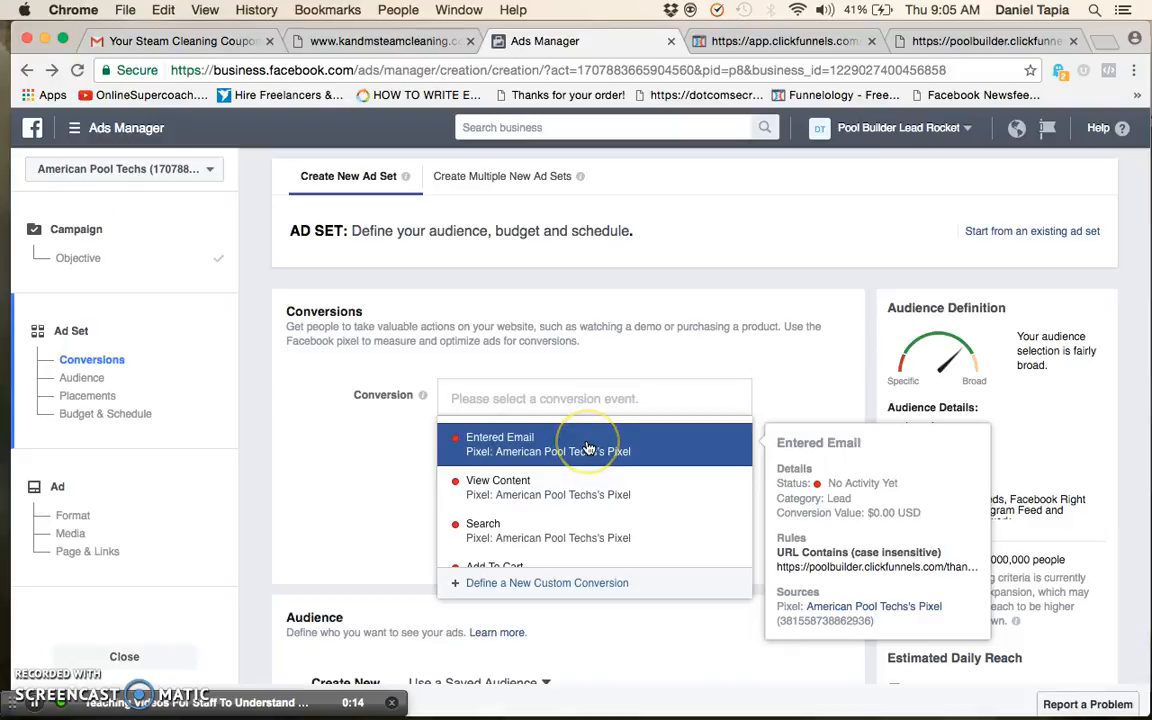
scroll(590, 455, down, 3)
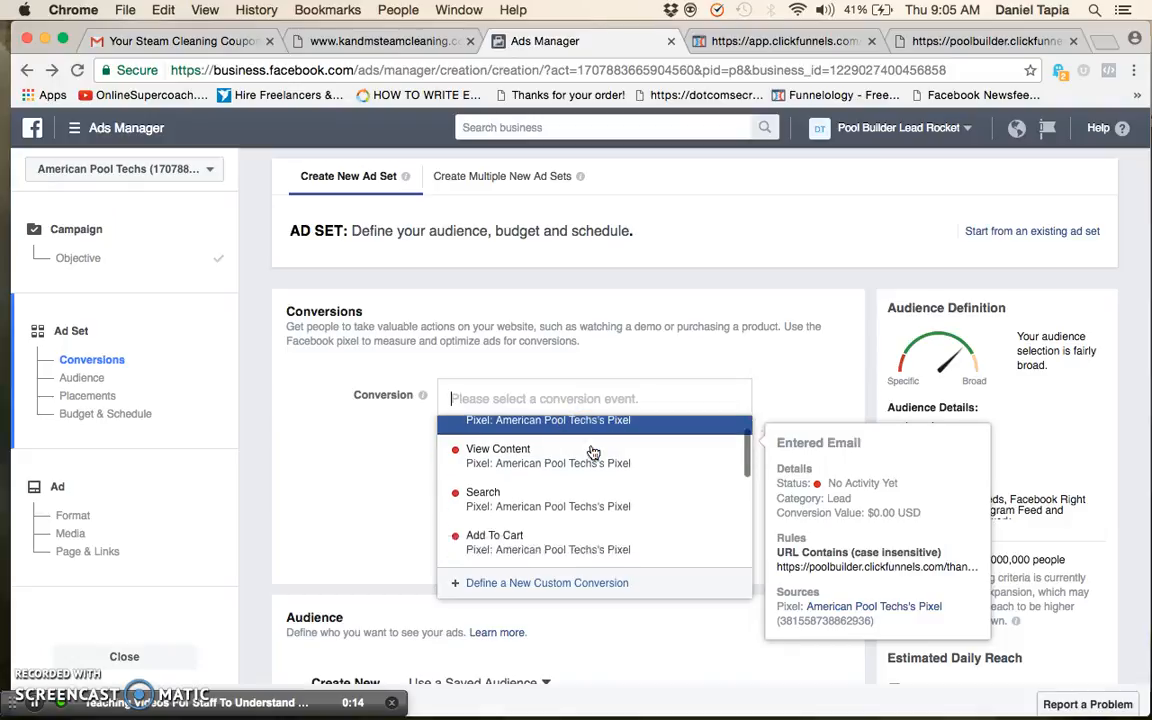
scroll(580, 457, up, 1)
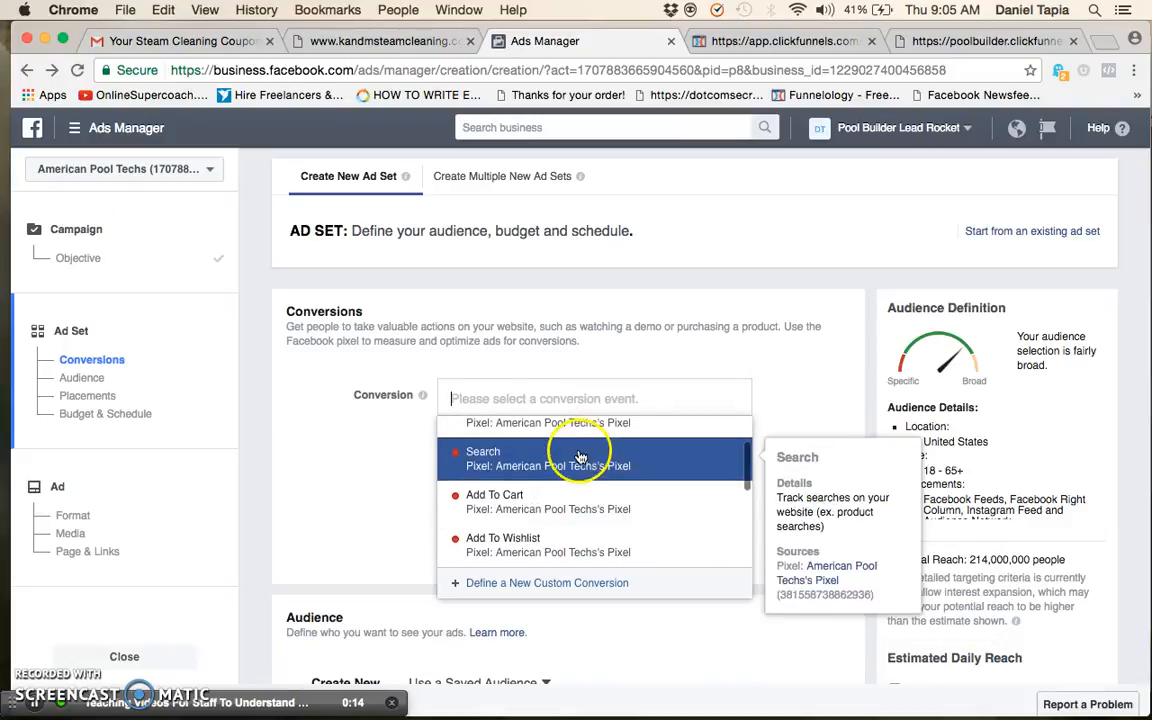
scroll(585, 490, down, 2)
scroll(595, 522, down, 2)
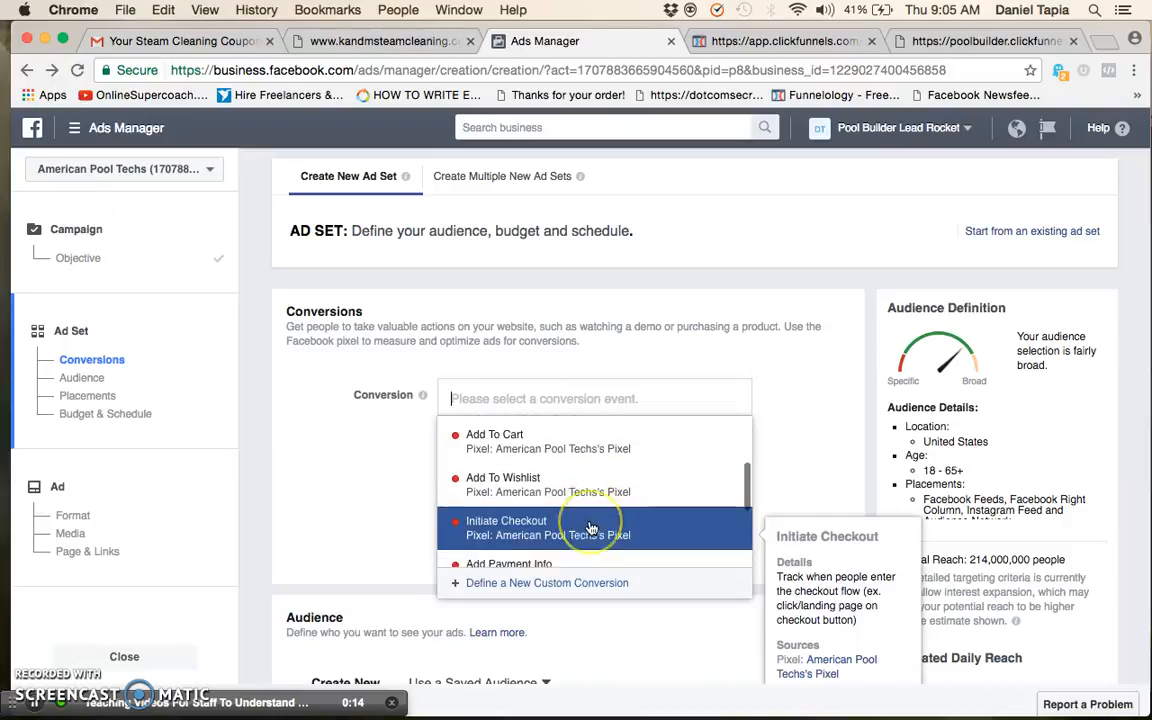
scroll(600, 522, down, 1)
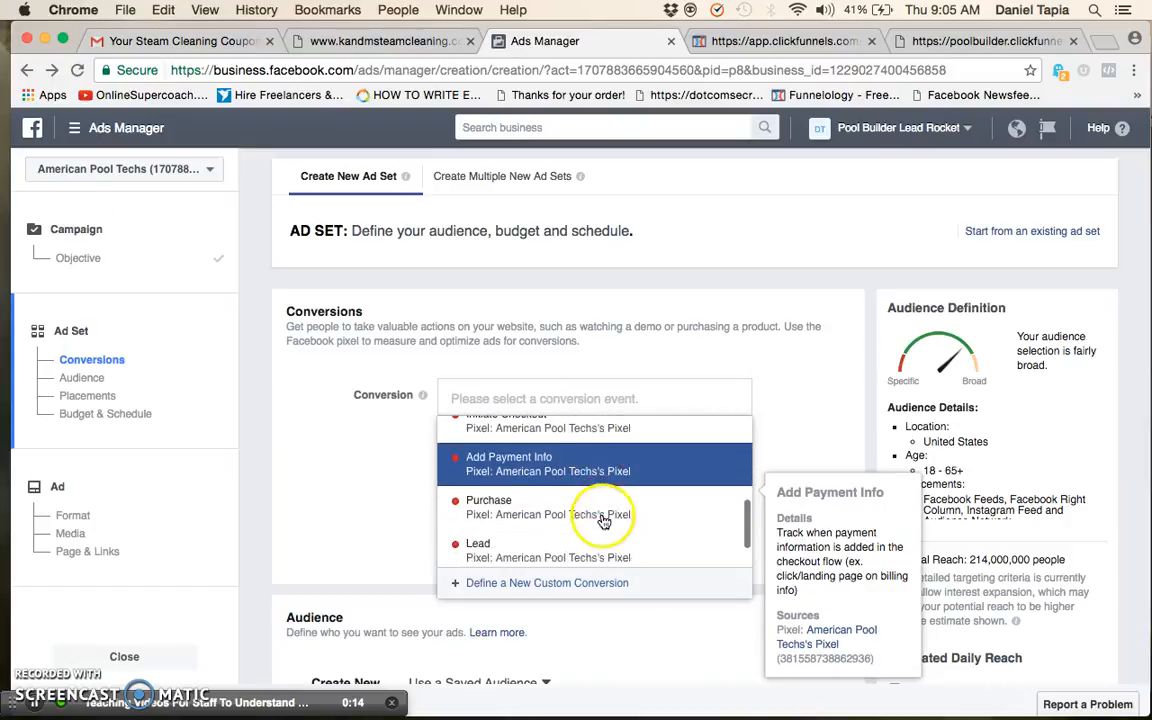
scroll(603, 512, down, 2)
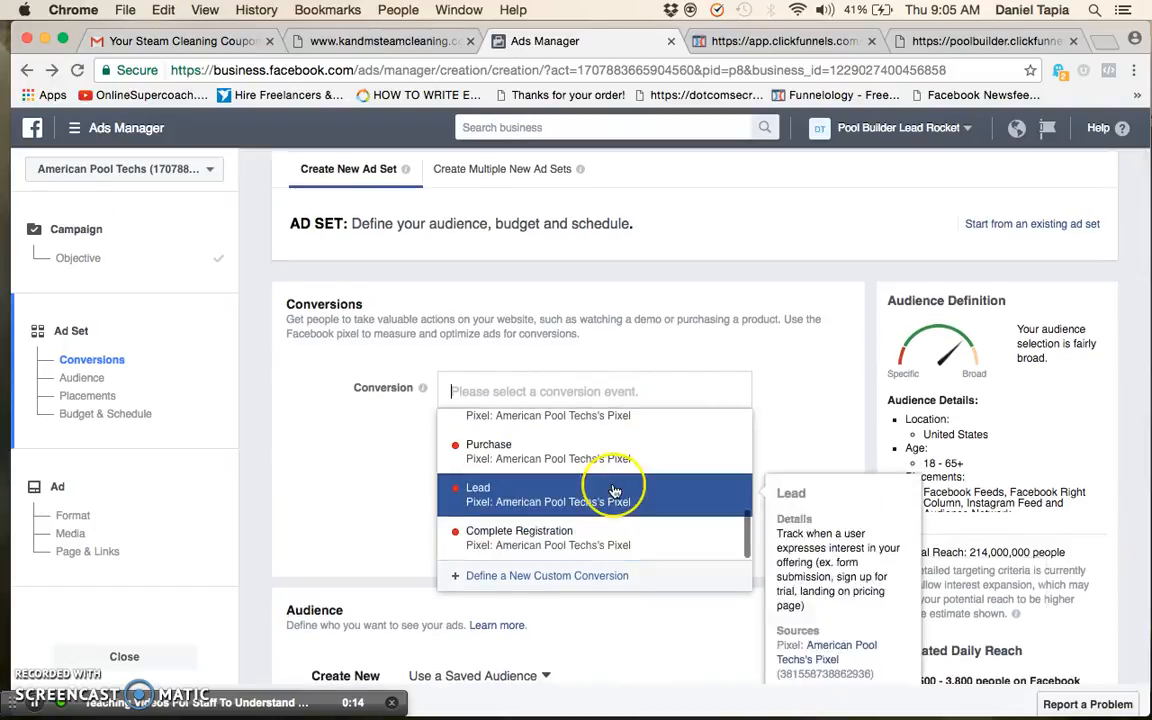
scroll(612, 490, down, 2)
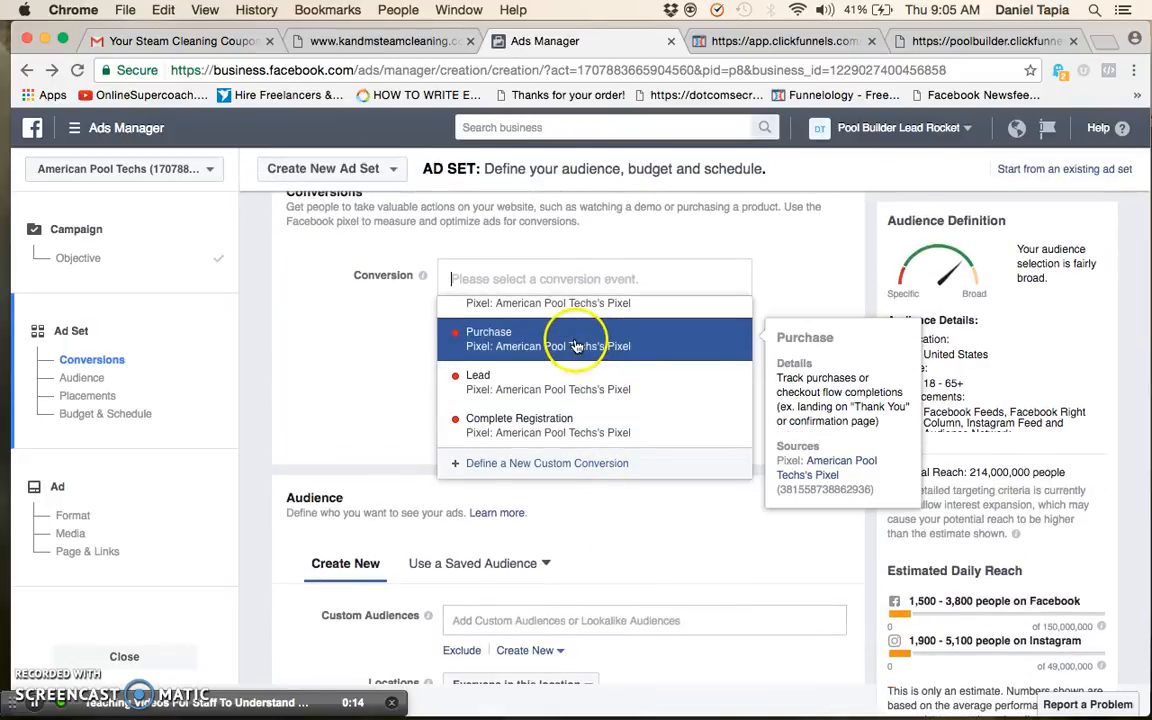
scroll(634, 418, up, 1)
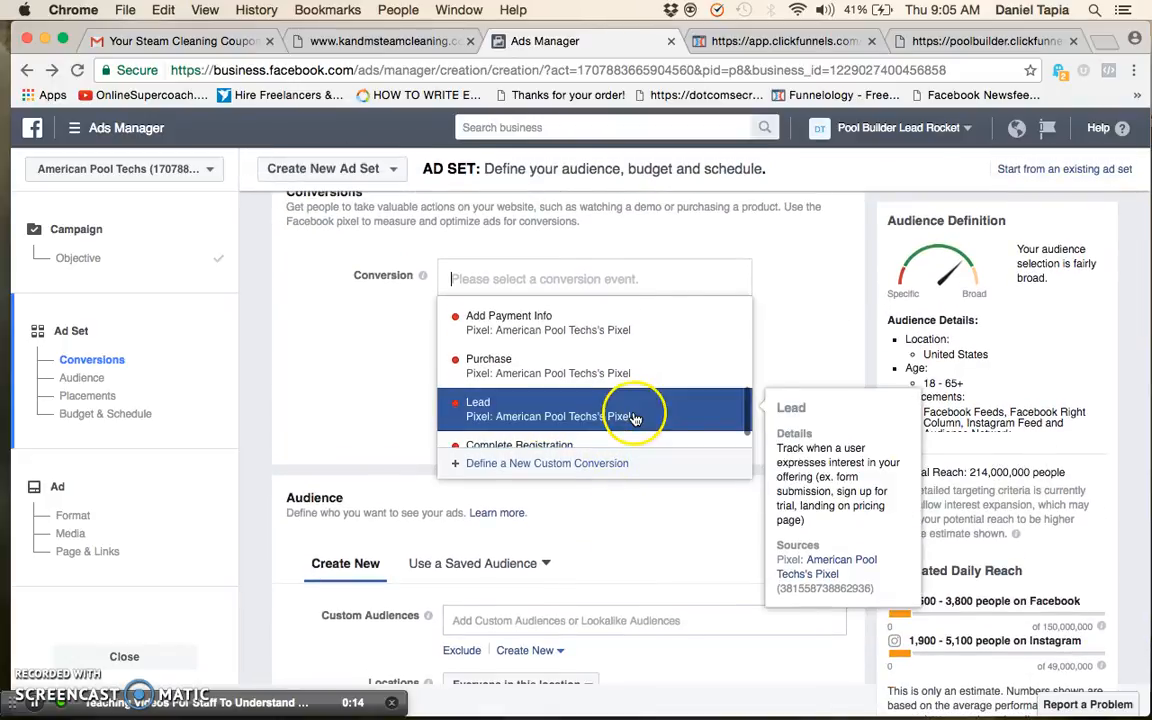
scroll(612, 382, down, 1)
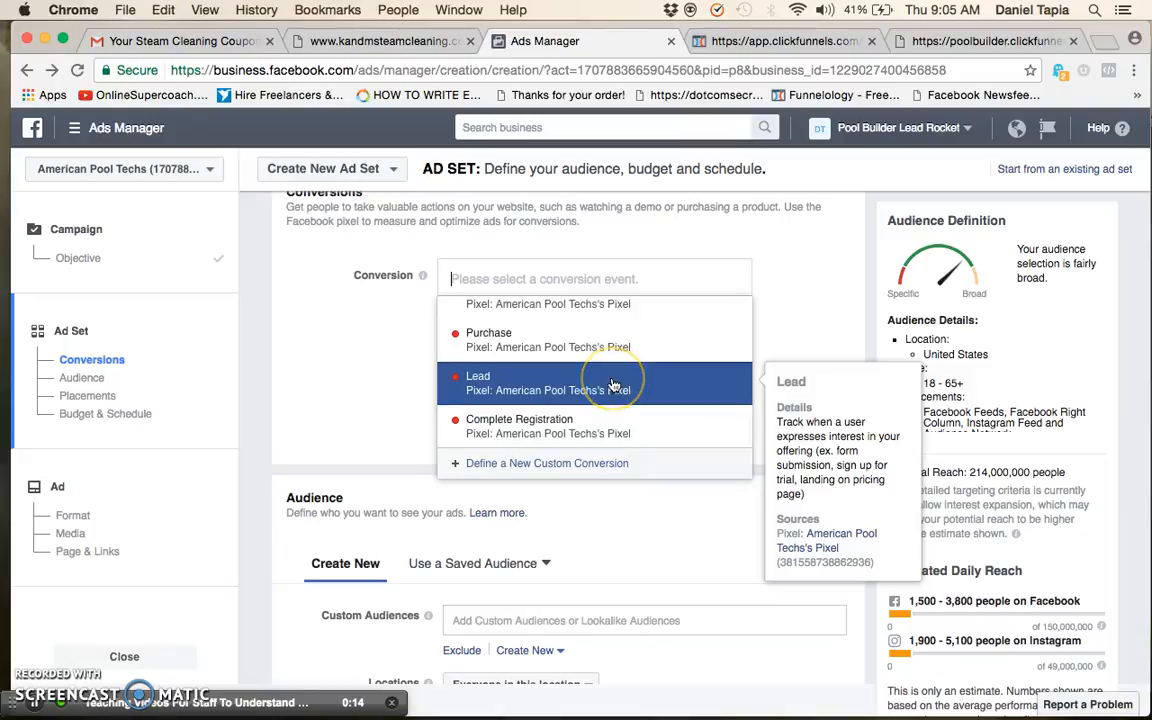
Recheck the header's Lead script in ClickFunnels against the Lead and Entered Email conversion choices in Ads Manager
click(812, 44)
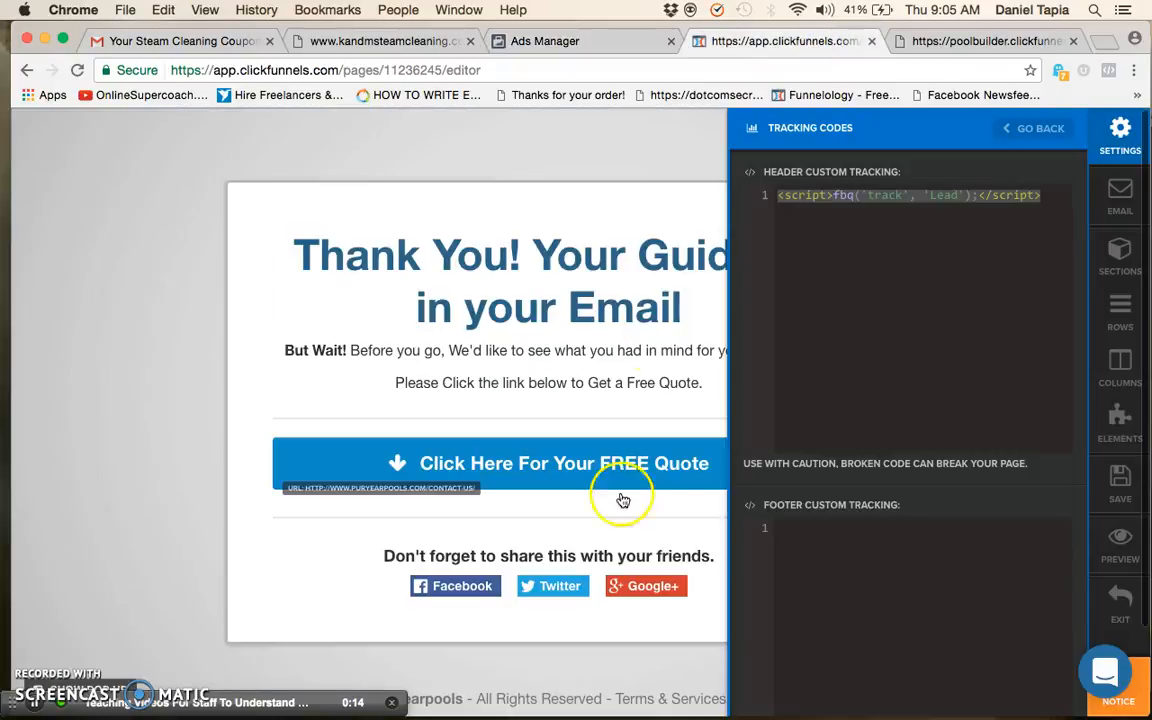
click(628, 45)
scroll(592, 442, down, 5)
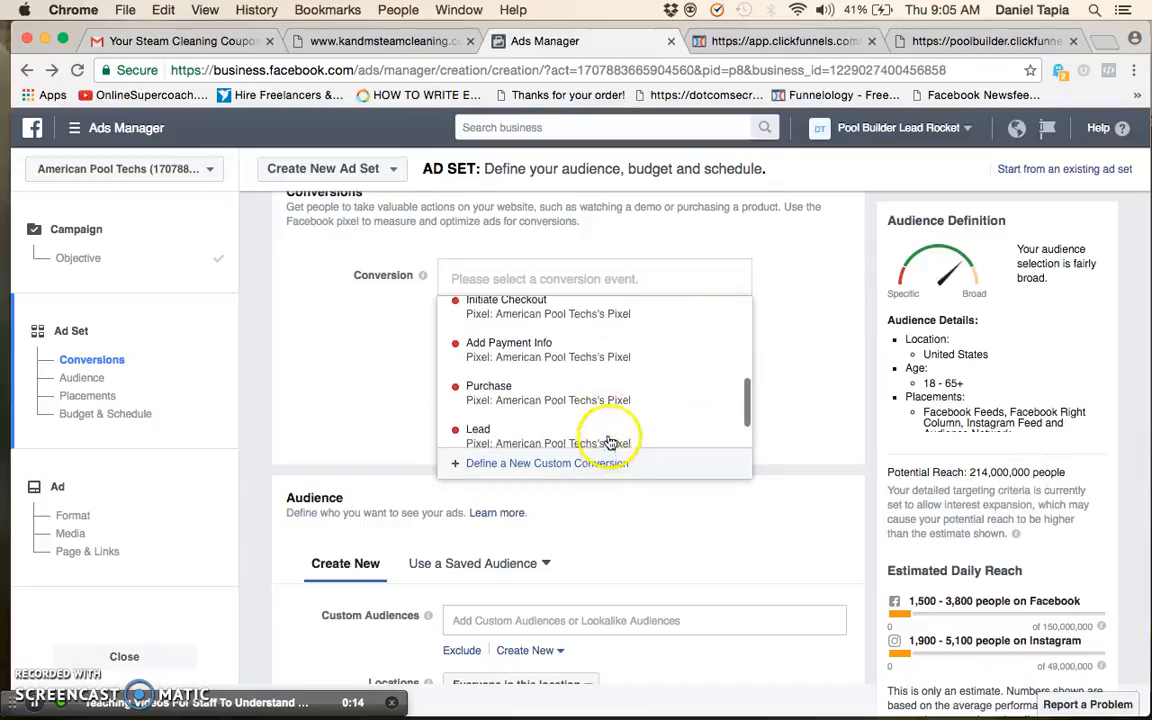
scroll(610, 442, up, 7)
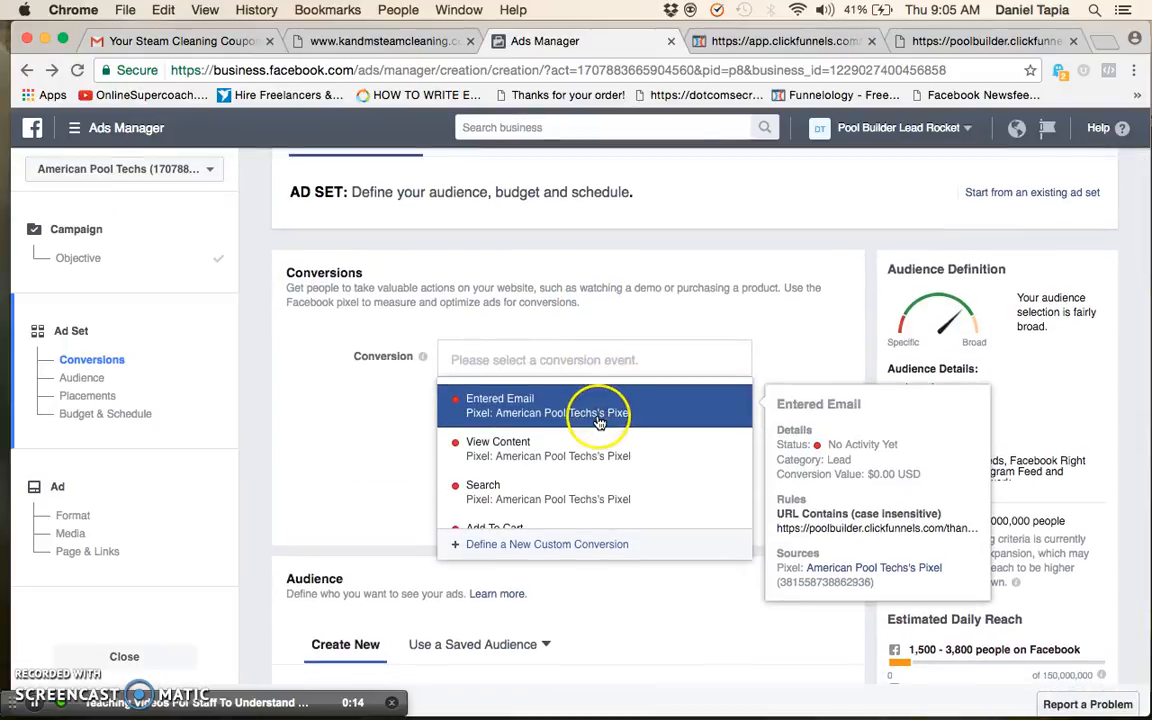
scroll(598, 422, down, 6)
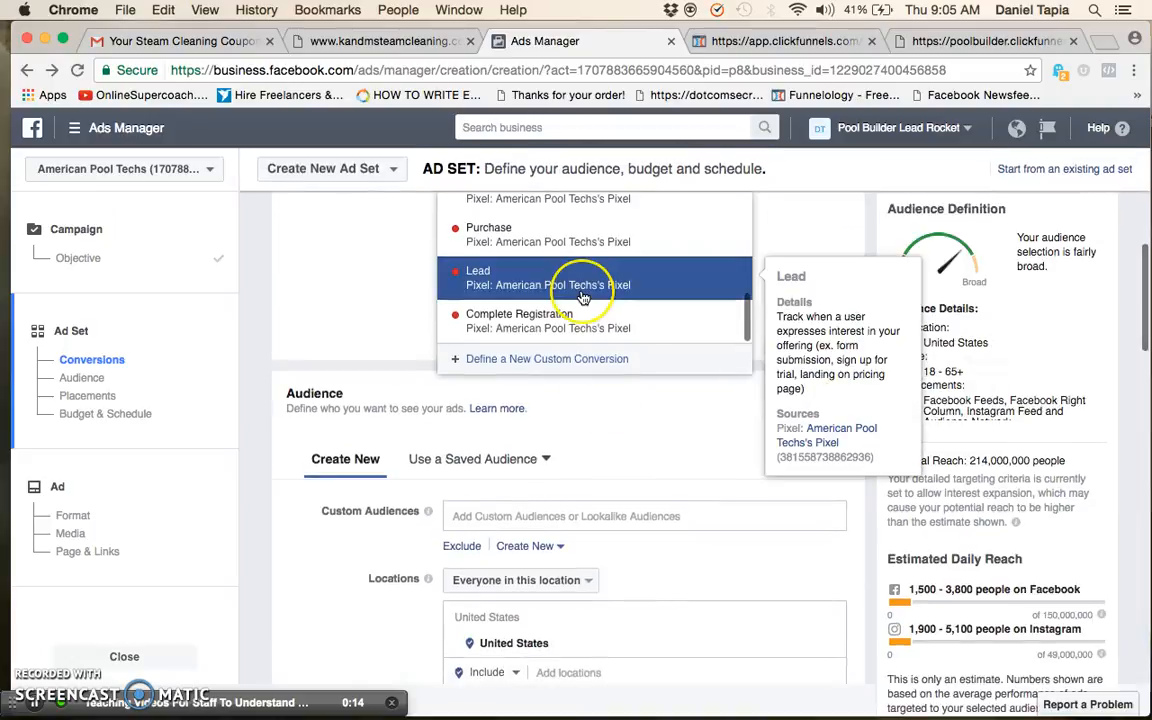
Set the ad set's conversion event to the Entered Email custom conversion
click(381, 288)
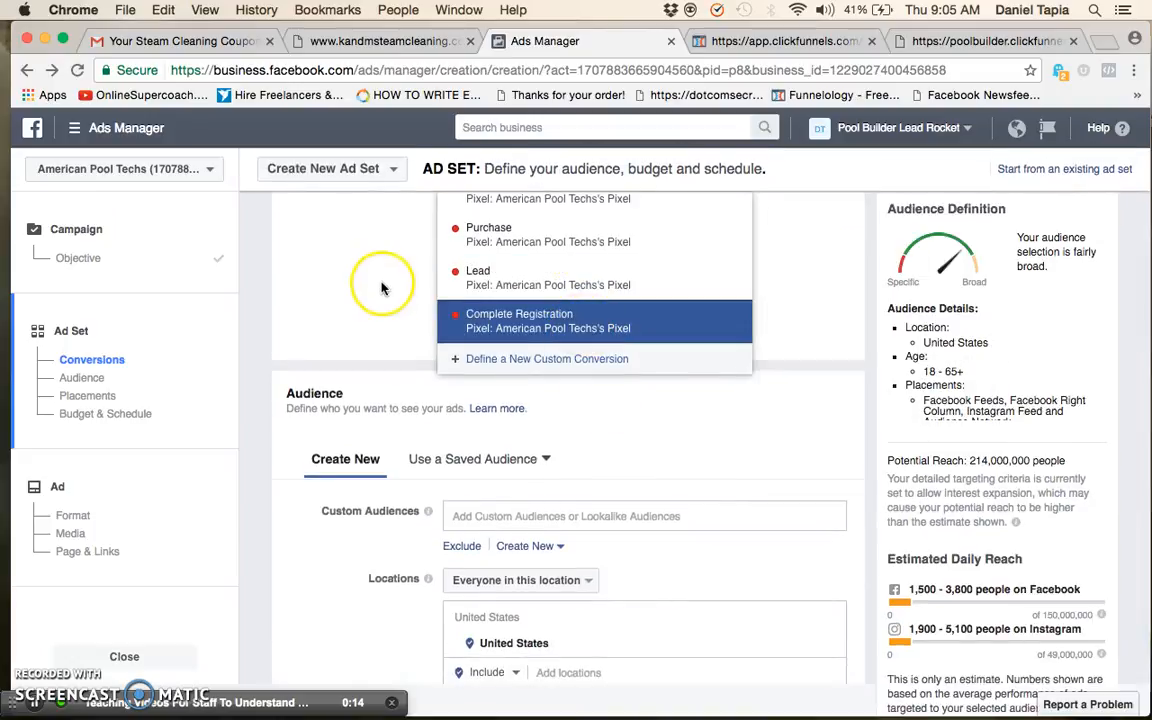
scroll(382, 287, up, 4)
click(380, 284)
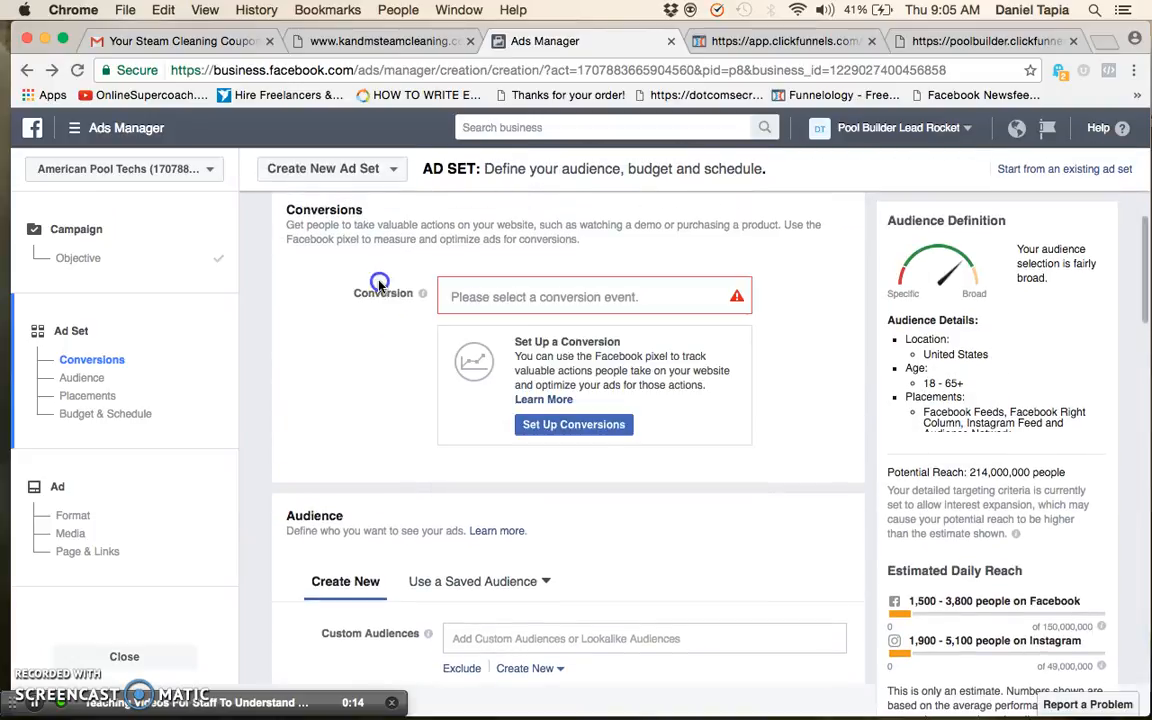
click(674, 292)
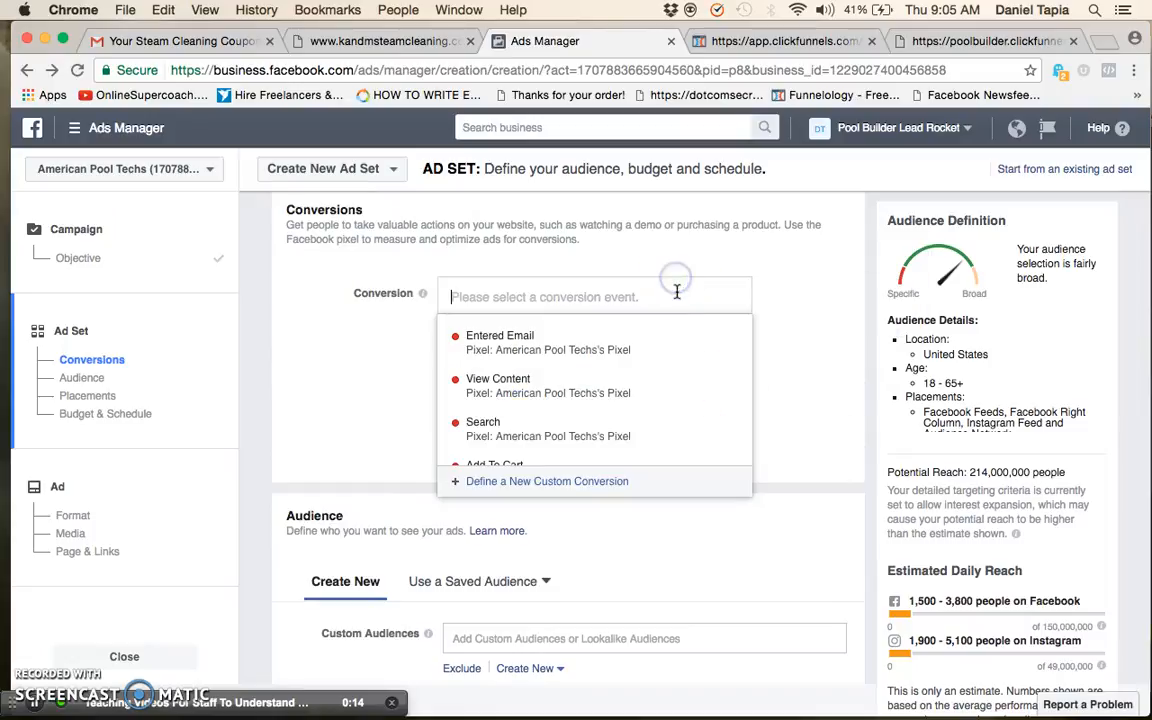
click(712, 342)
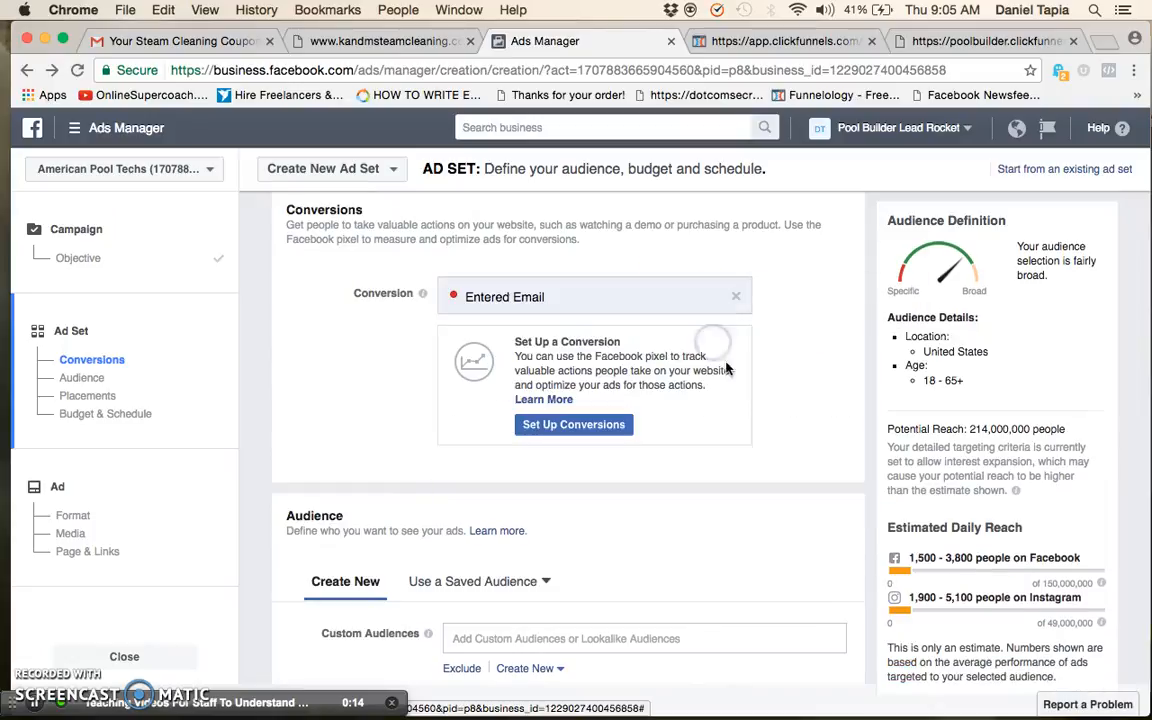
Examine the ad set's budget, schedule and optimization for ad delivery, including the custom conversion's activity notice
scroll(784, 427, down, 2)
scroll(784, 430, up, 3)
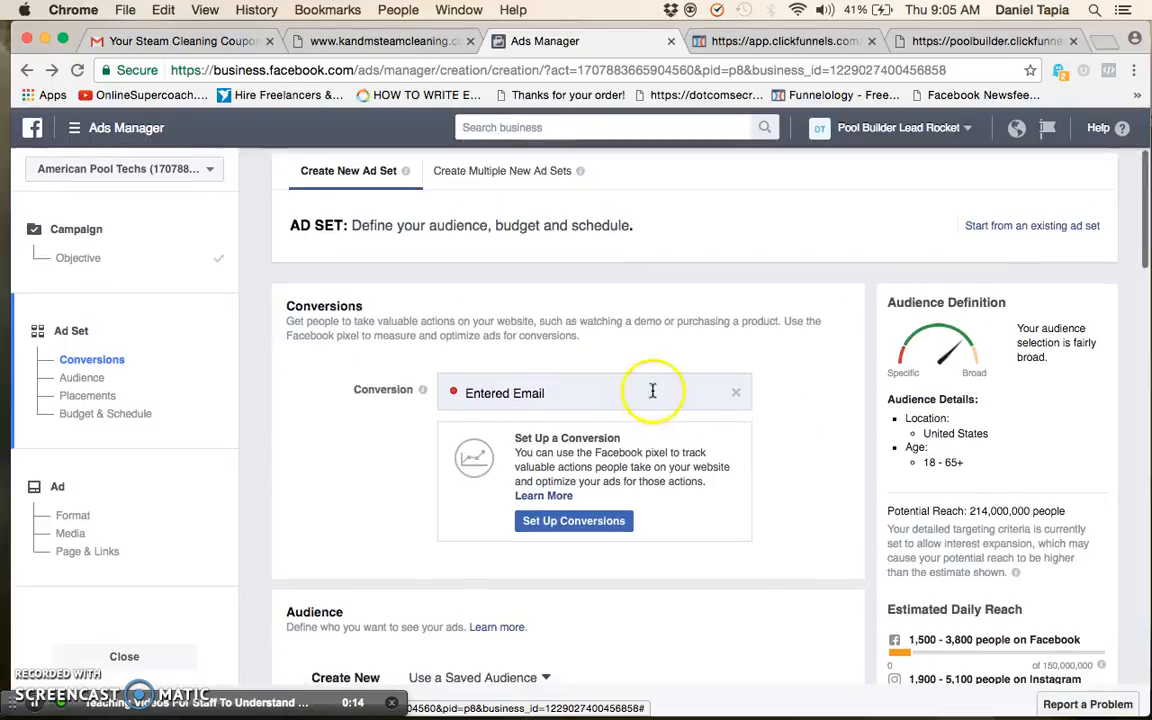
scroll(766, 472, down, 8)
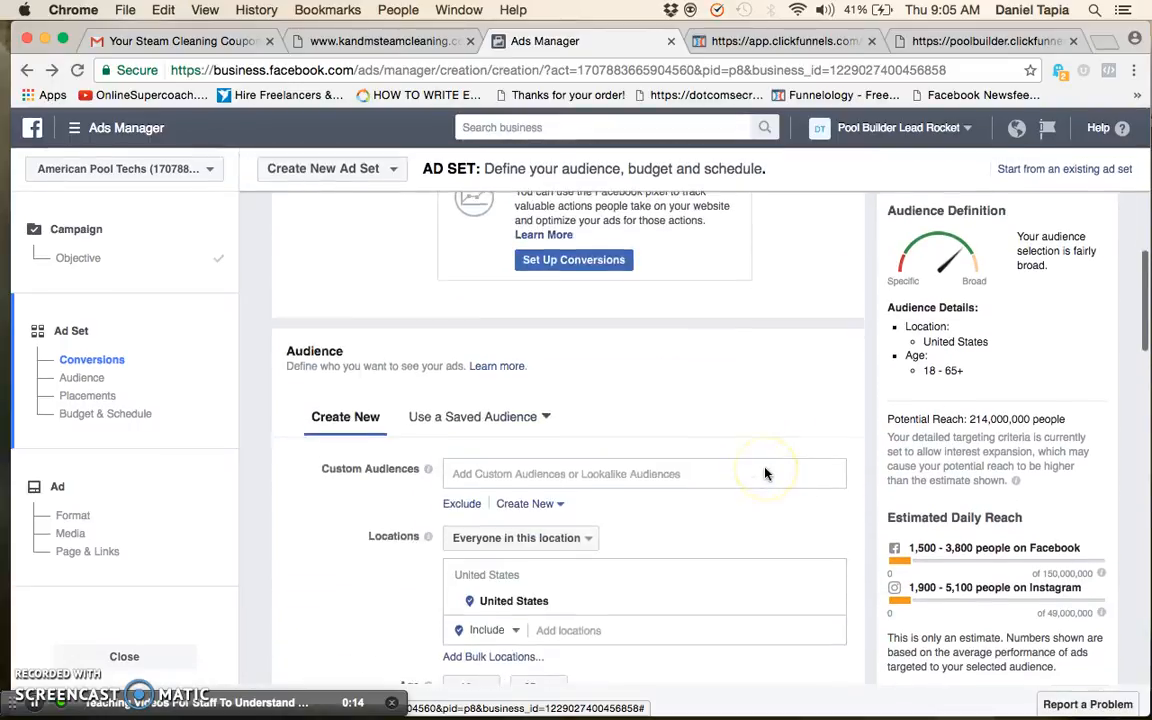
scroll(766, 472, down, 10)
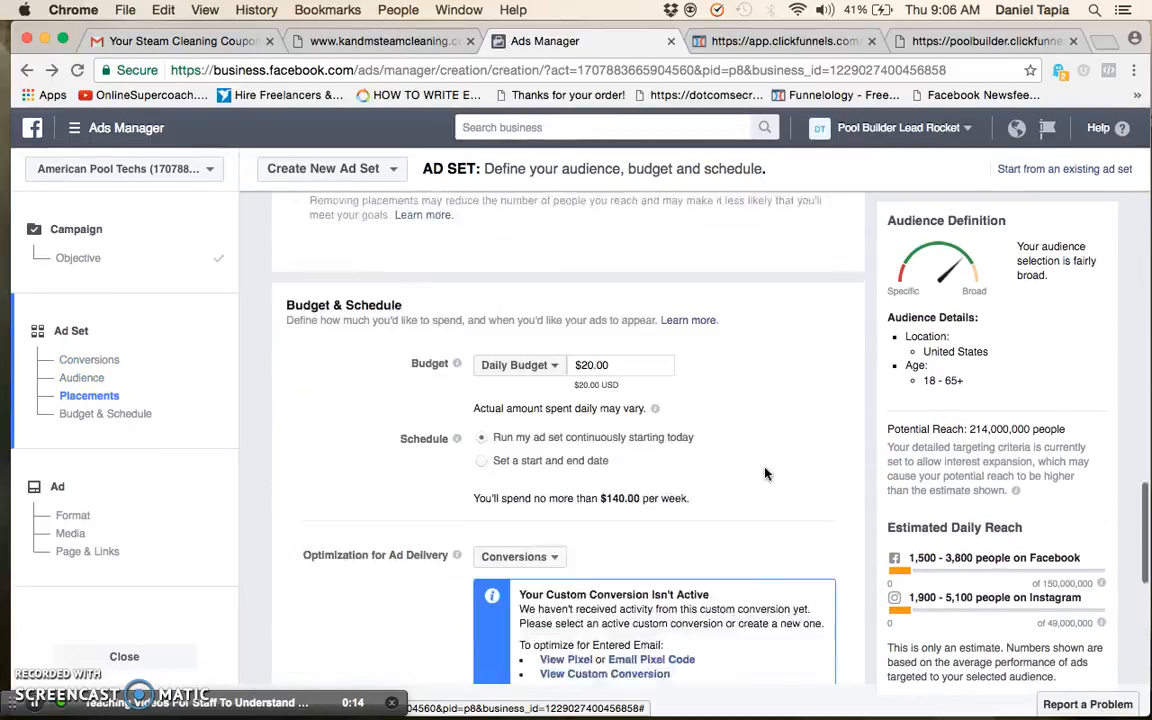
scroll(689, 522, up, 1)
scroll(660, 478, down, 2)
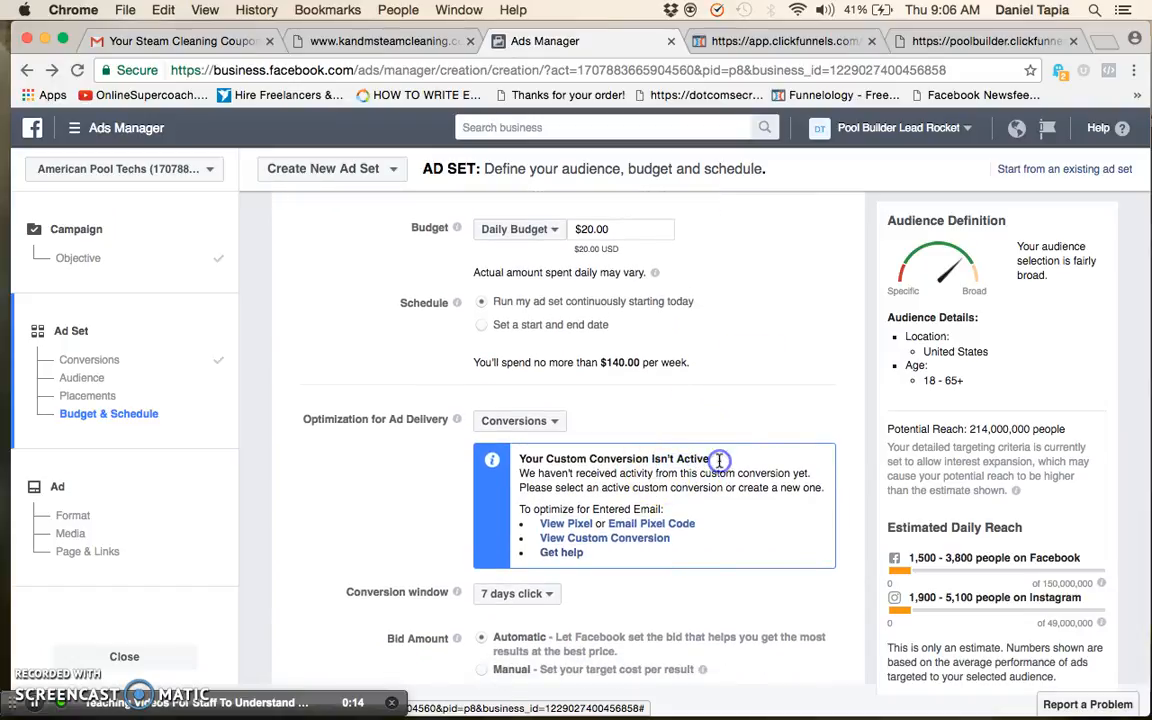
Exit the Thank You page editor in ClickFunnels, then return to Ads Manager and review the ad set's delivery and bid settings
click(815, 41)
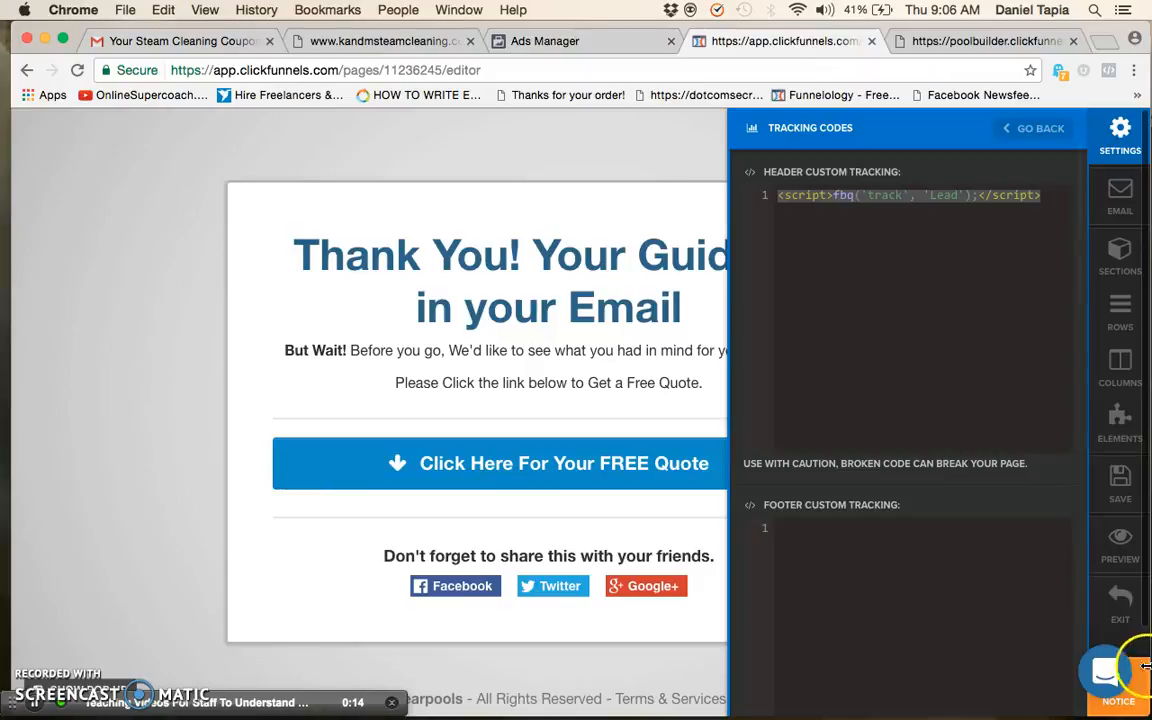
click(1118, 600)
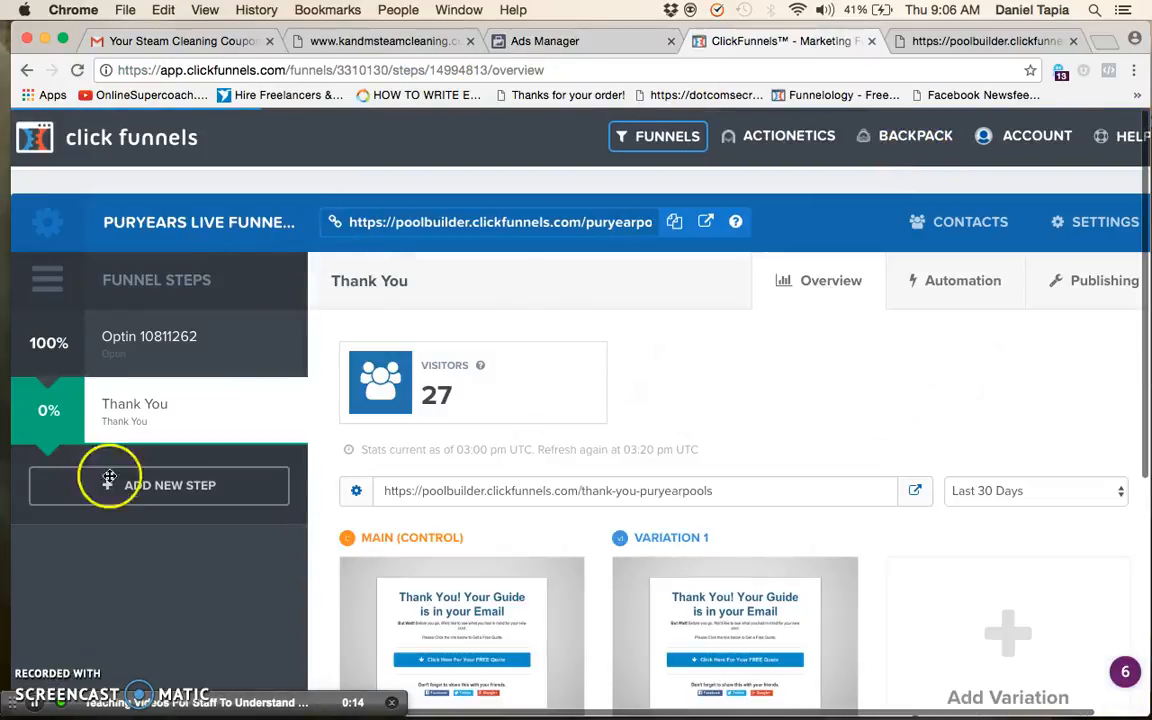
click(597, 41)
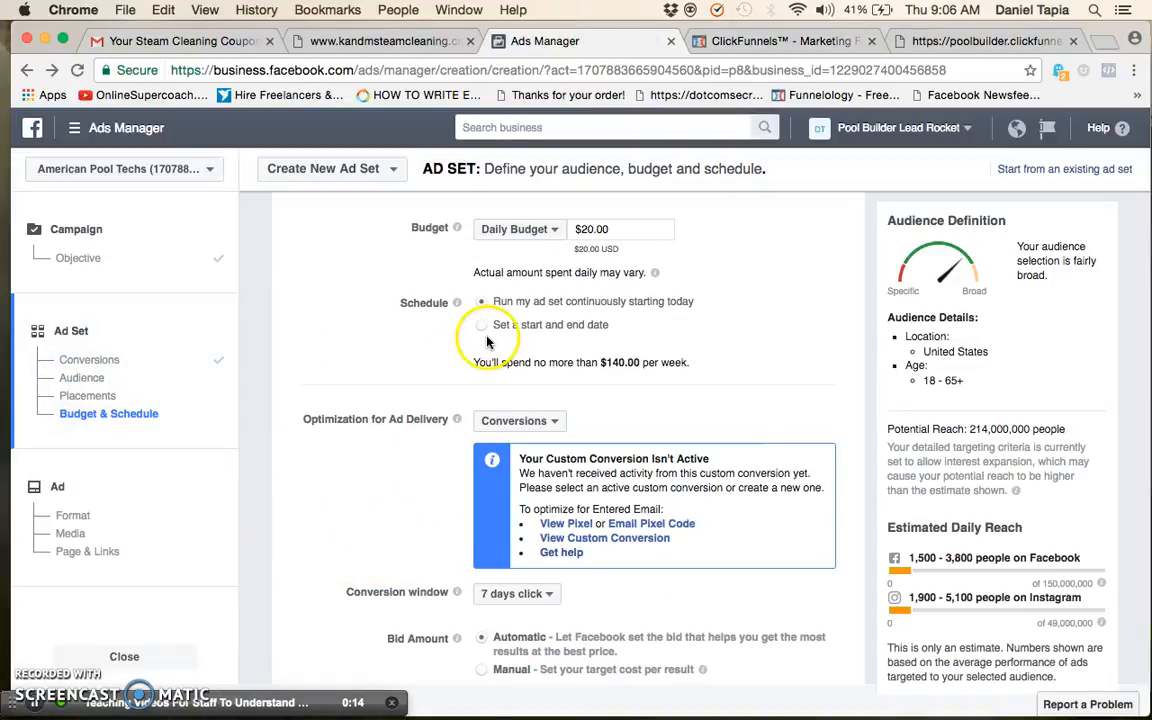
scroll(744, 458, down, 3)
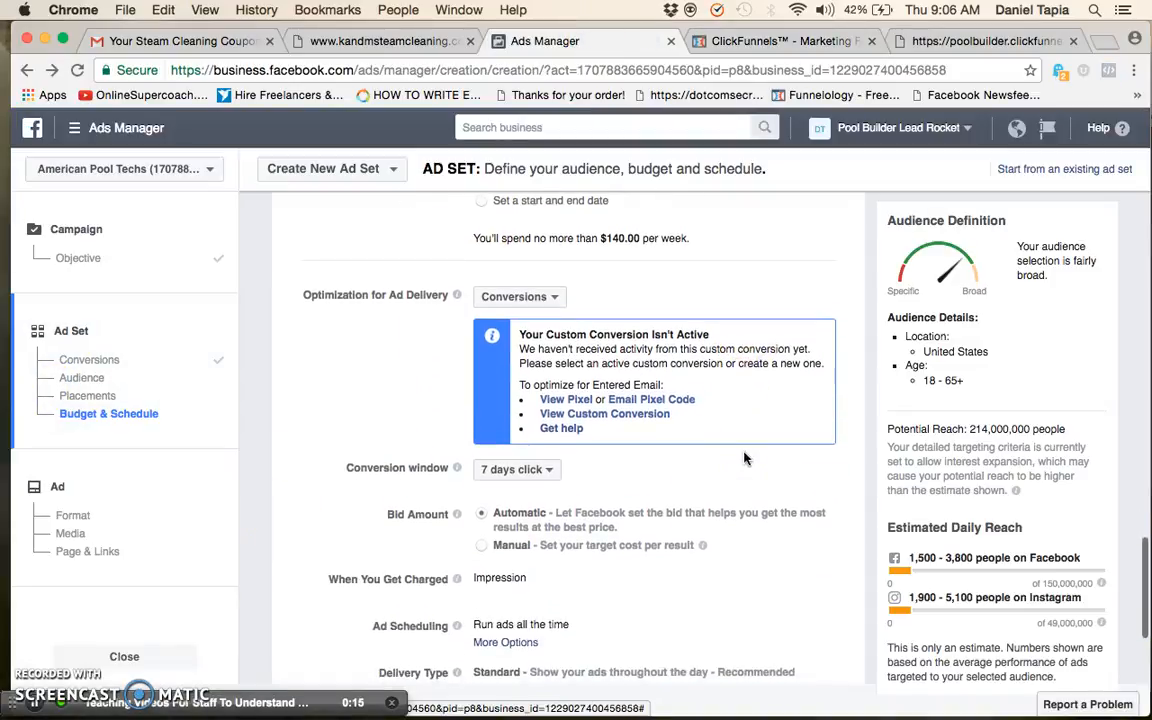